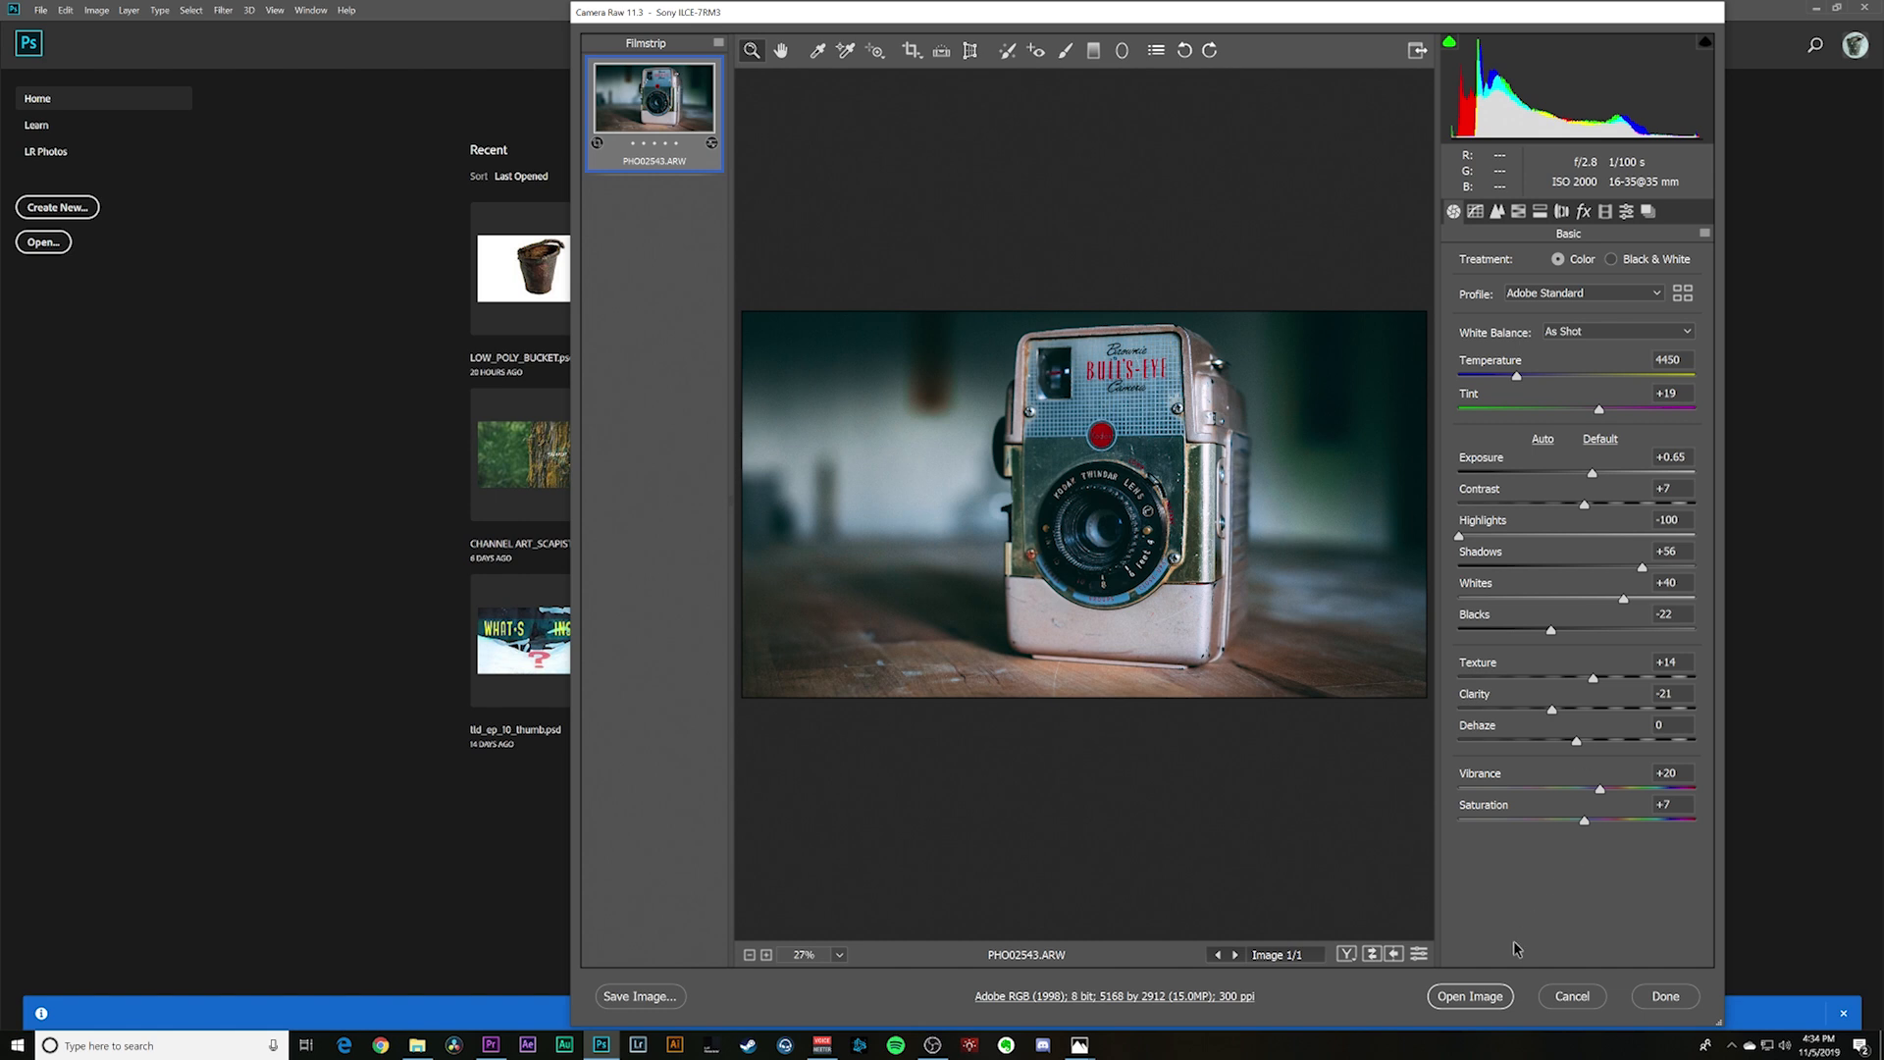
- Open the raw camera photo for editing and show its layers
click(1476, 996)
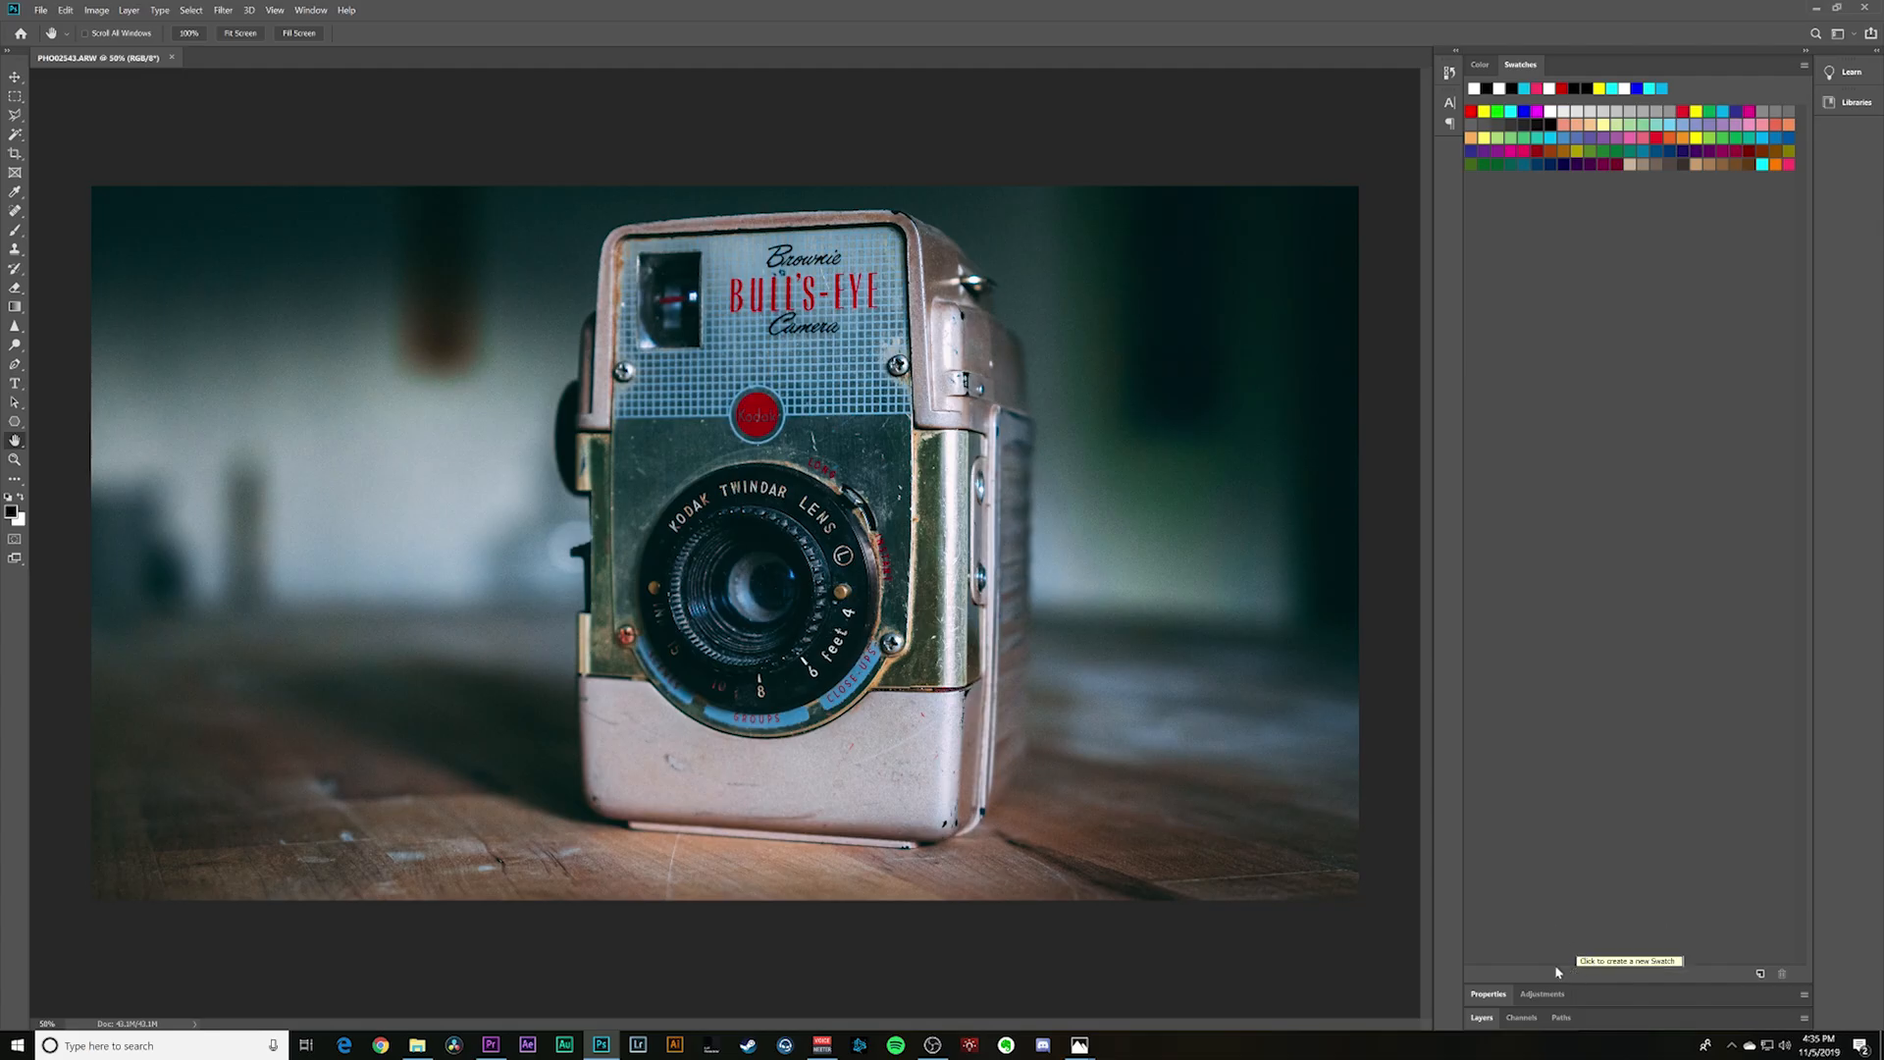
click(1482, 1021)
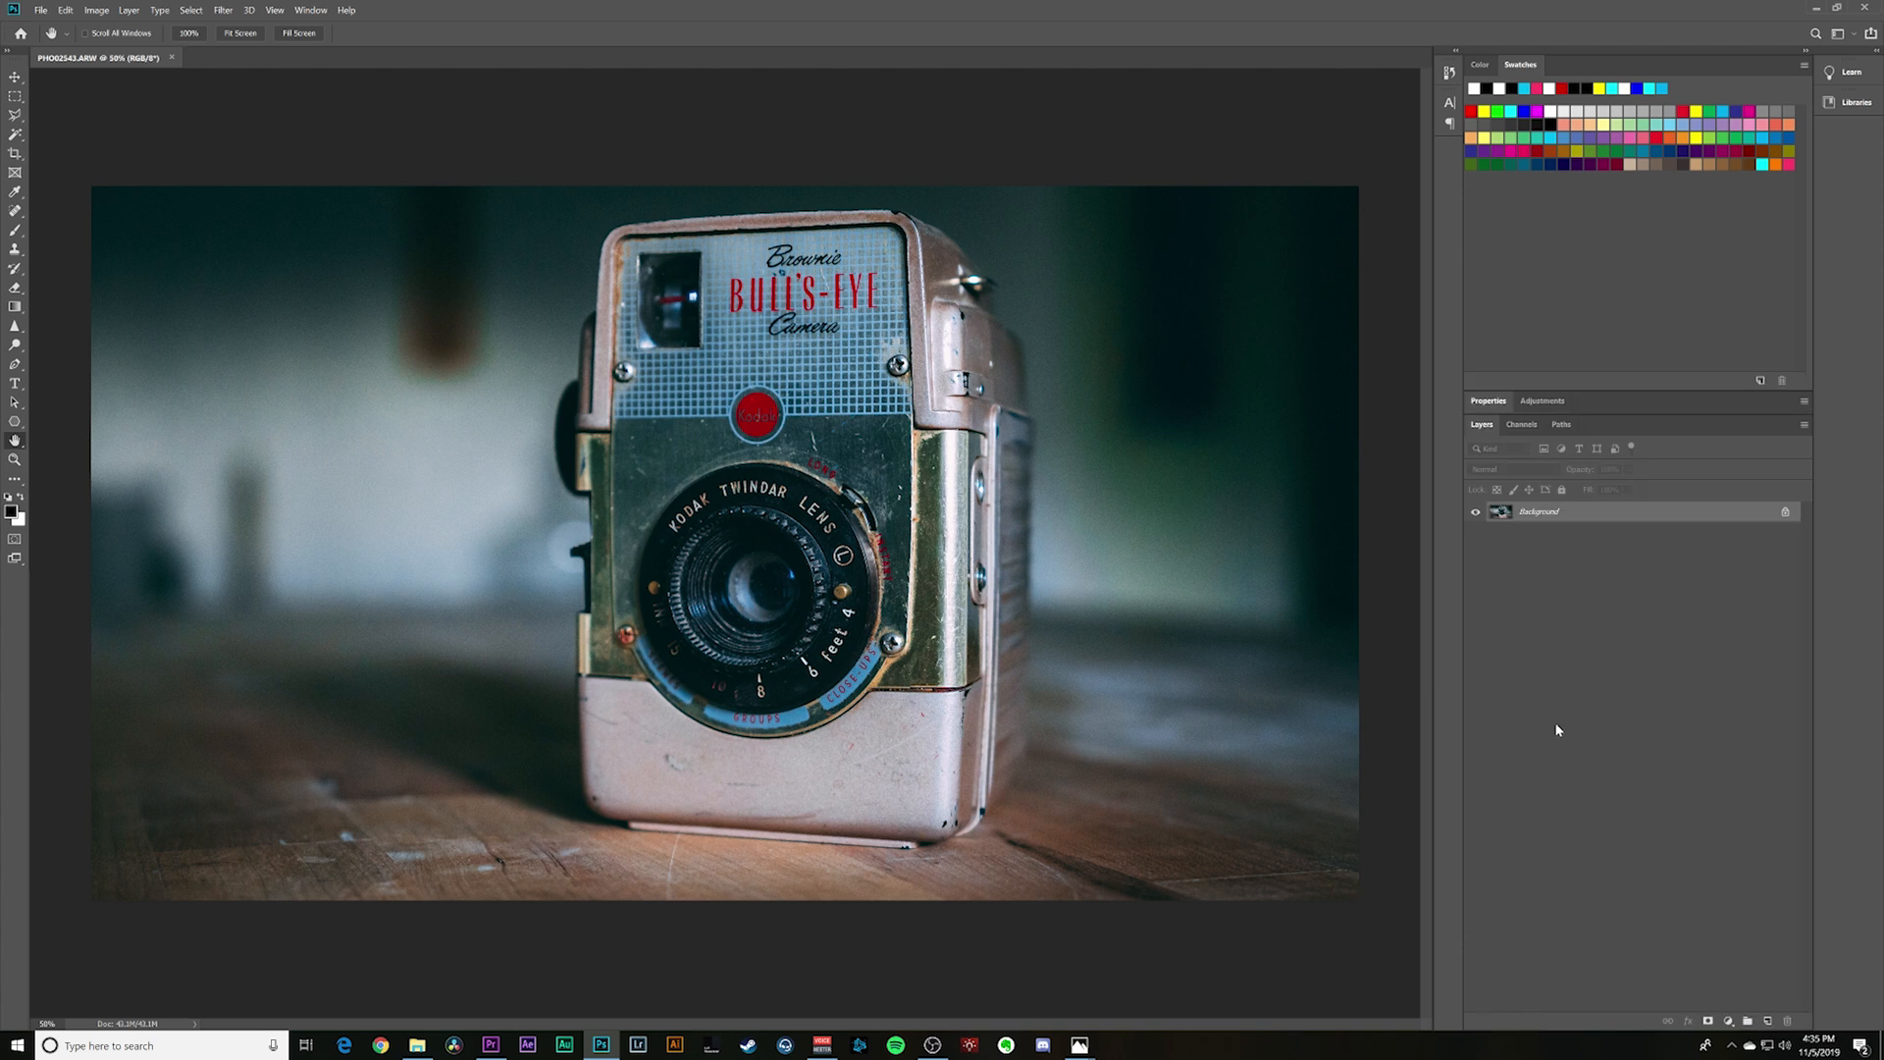
- Convert the Background into a regular layer, duplicate it and hide the original Layer 0
double_click(1605, 511)
key(Return)
key(ctrl+j)
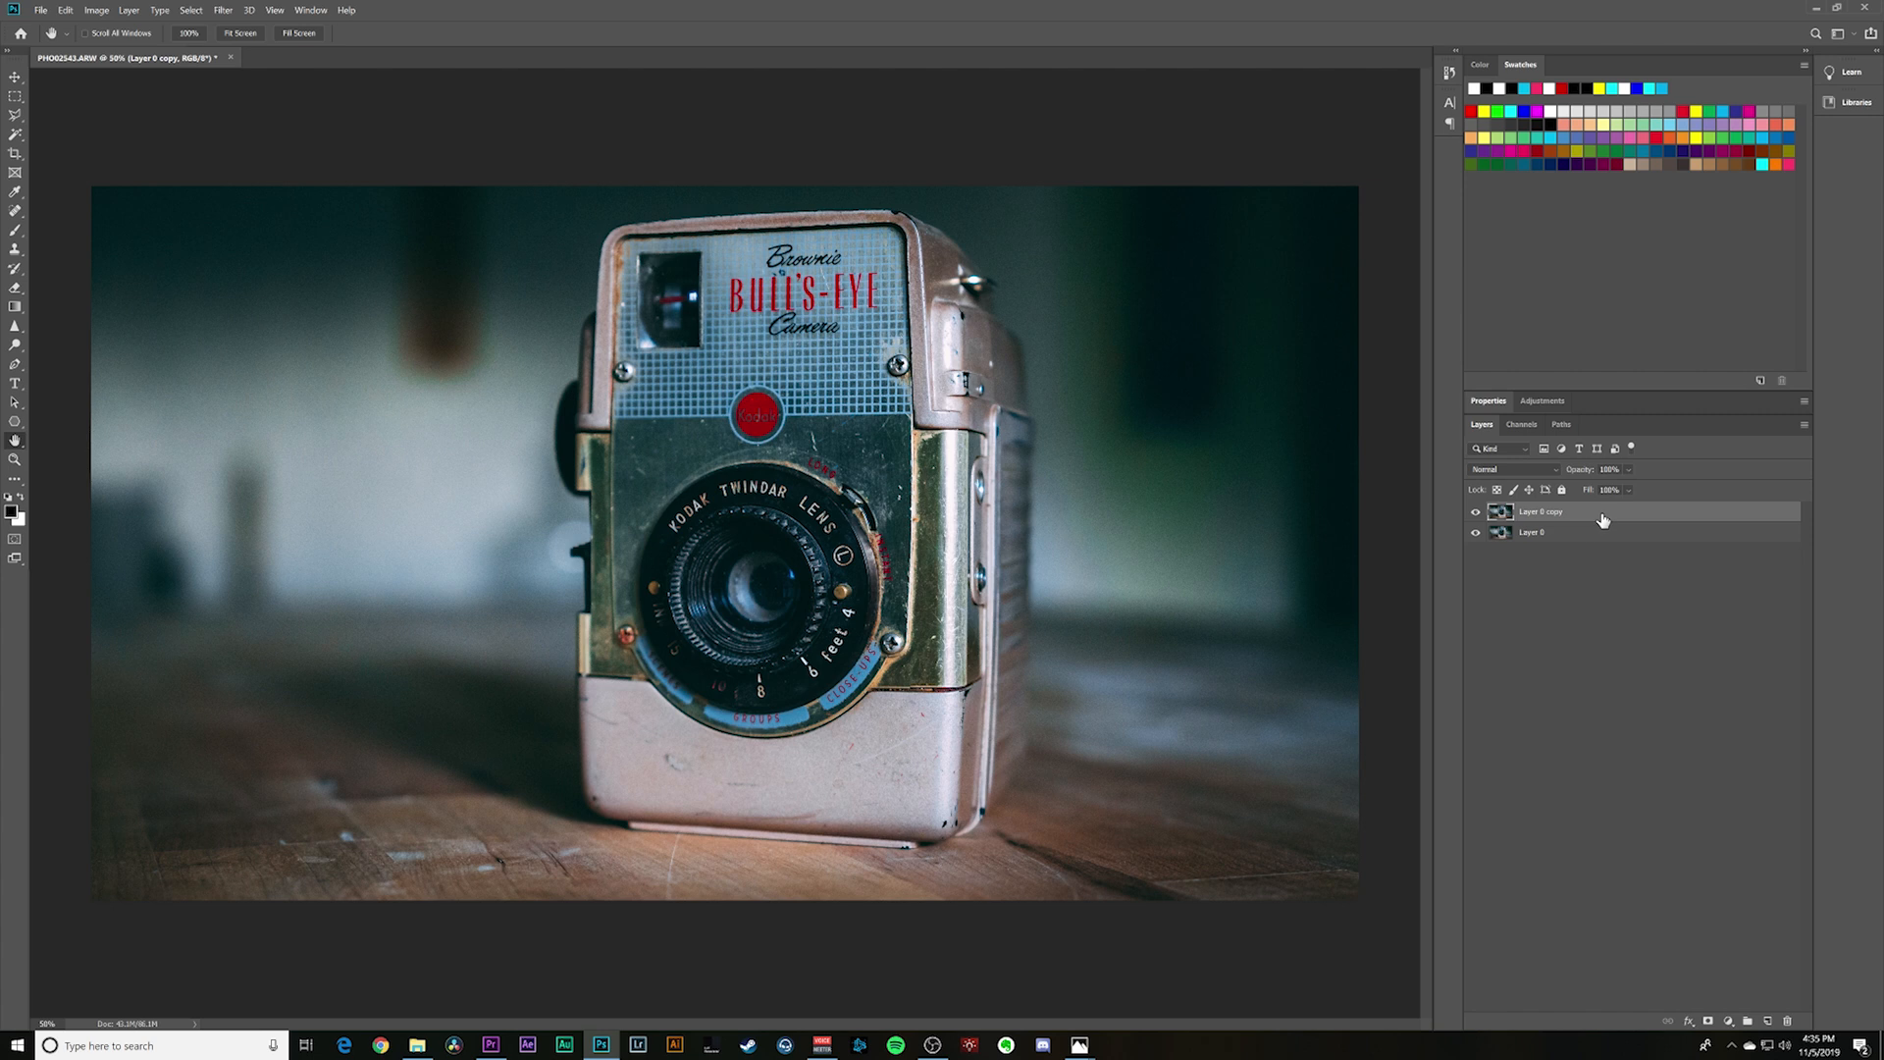
click(1474, 533)
- Start Select and Mask on the duplicate layer and quick-select the front face of the vintage camera
click(191, 11)
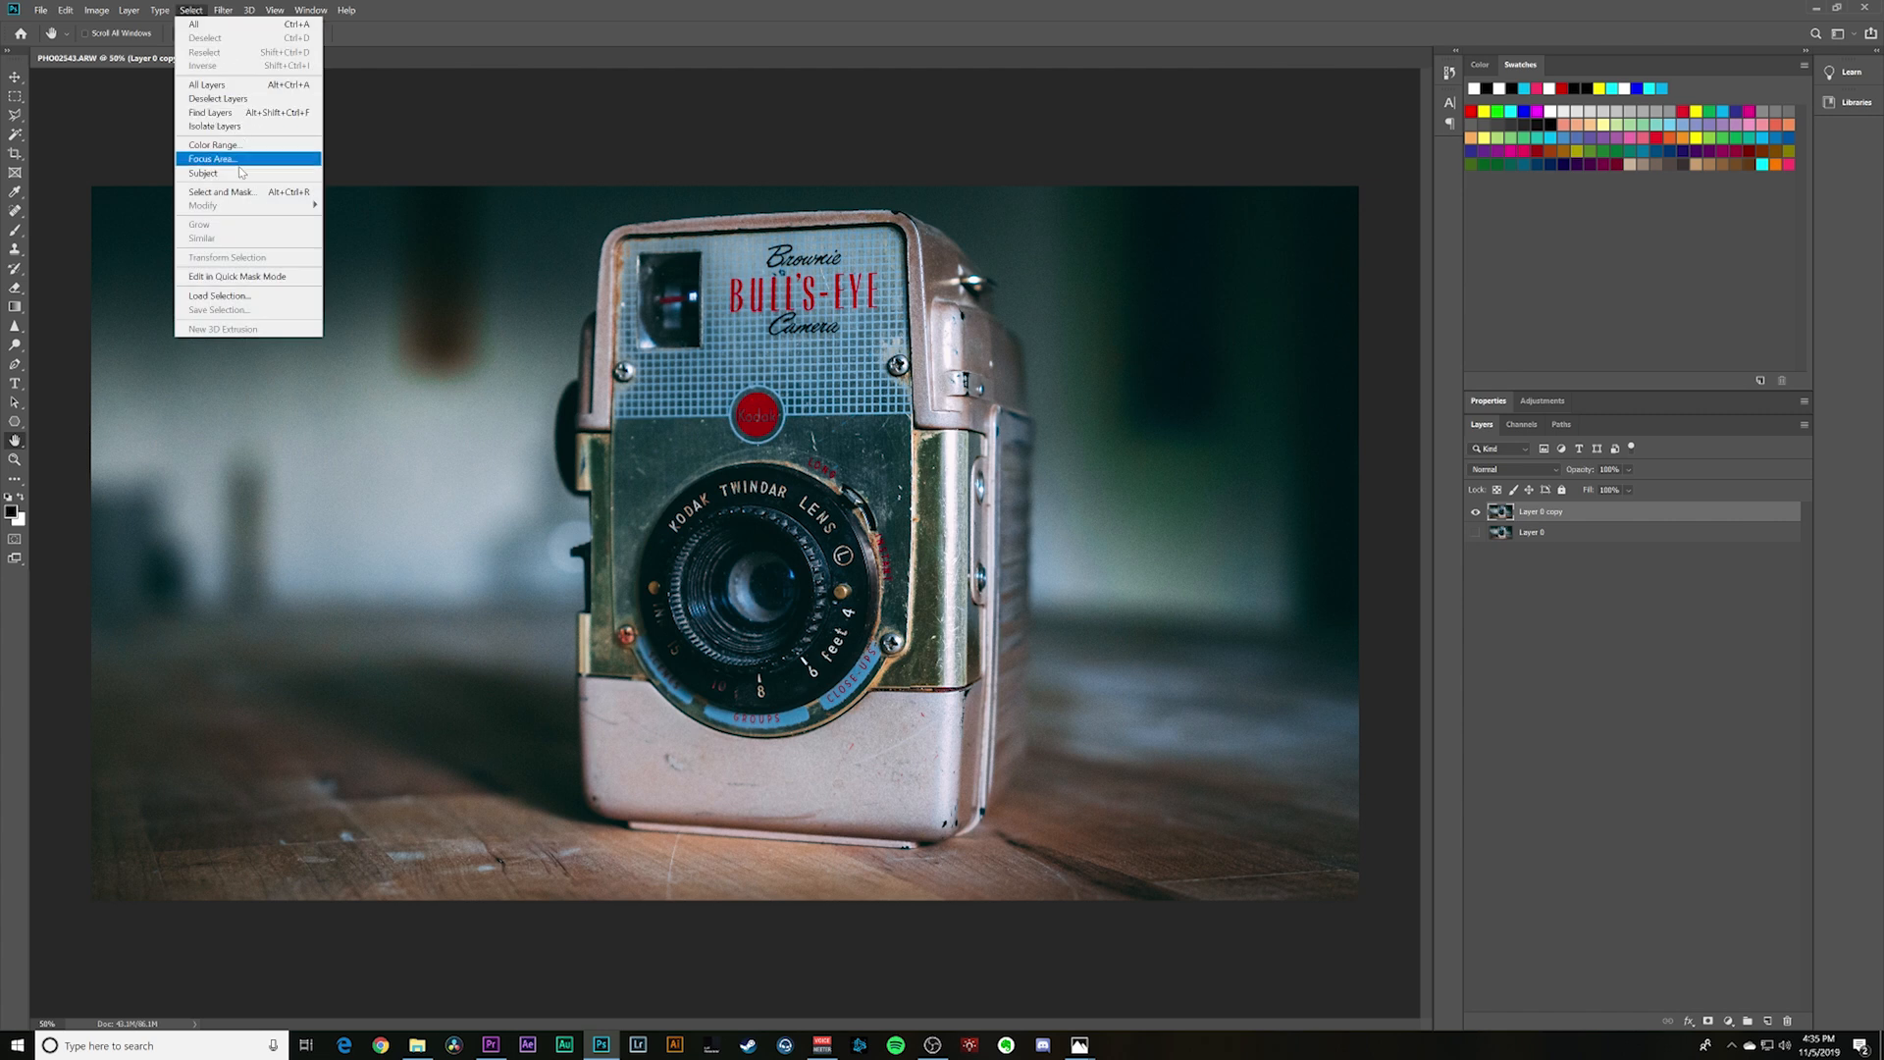
click(222, 193)
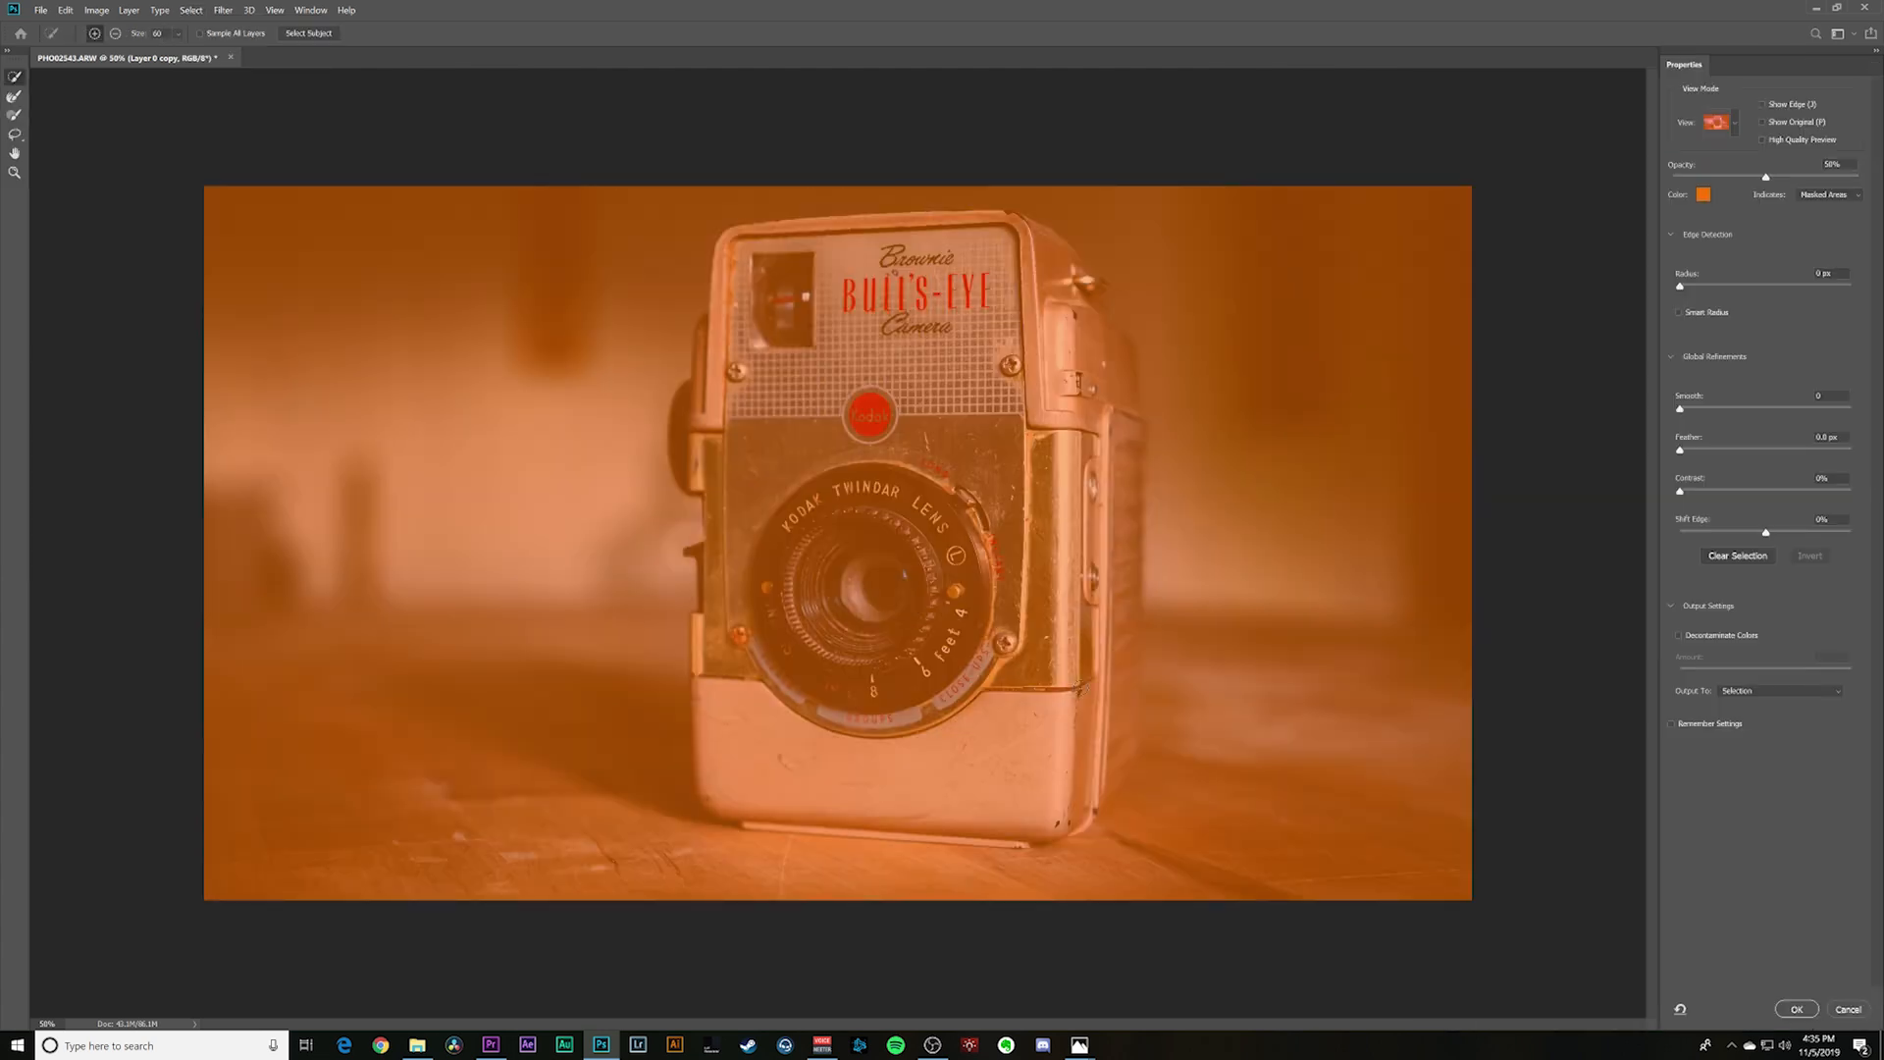
mouse_move(1070, 638)
mouse_down()
mouse_move(979, 331)
mouse_move(895, 294)
mouse_up()
mouse_move(799, 349)
mouse_down()
mouse_move(750, 530)
mouse_move(781, 724)
mouse_move(913, 735)
mouse_up()
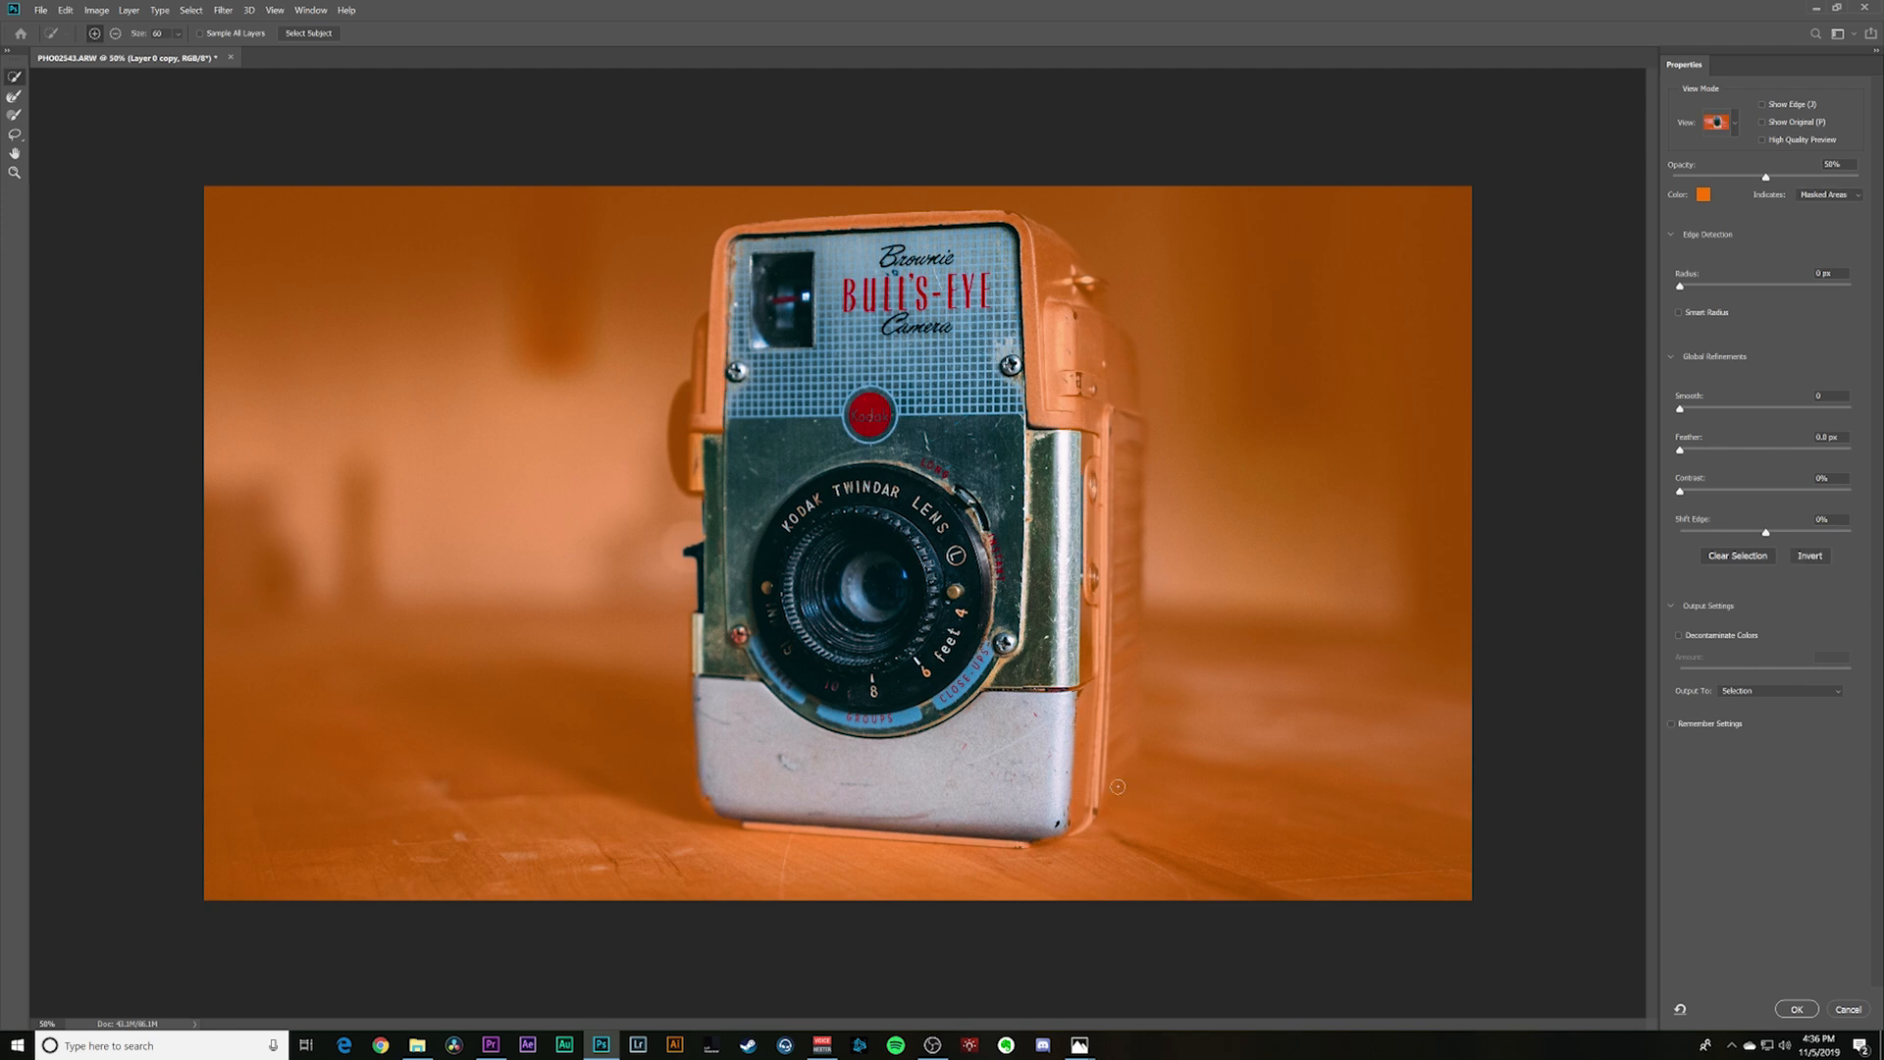
- Add the camera's ribbed side, side knob and strap latch area to the selection, subtracting the spill into the background
drag(1087, 446, 1085, 815)
drag(1109, 446, 1117, 751)
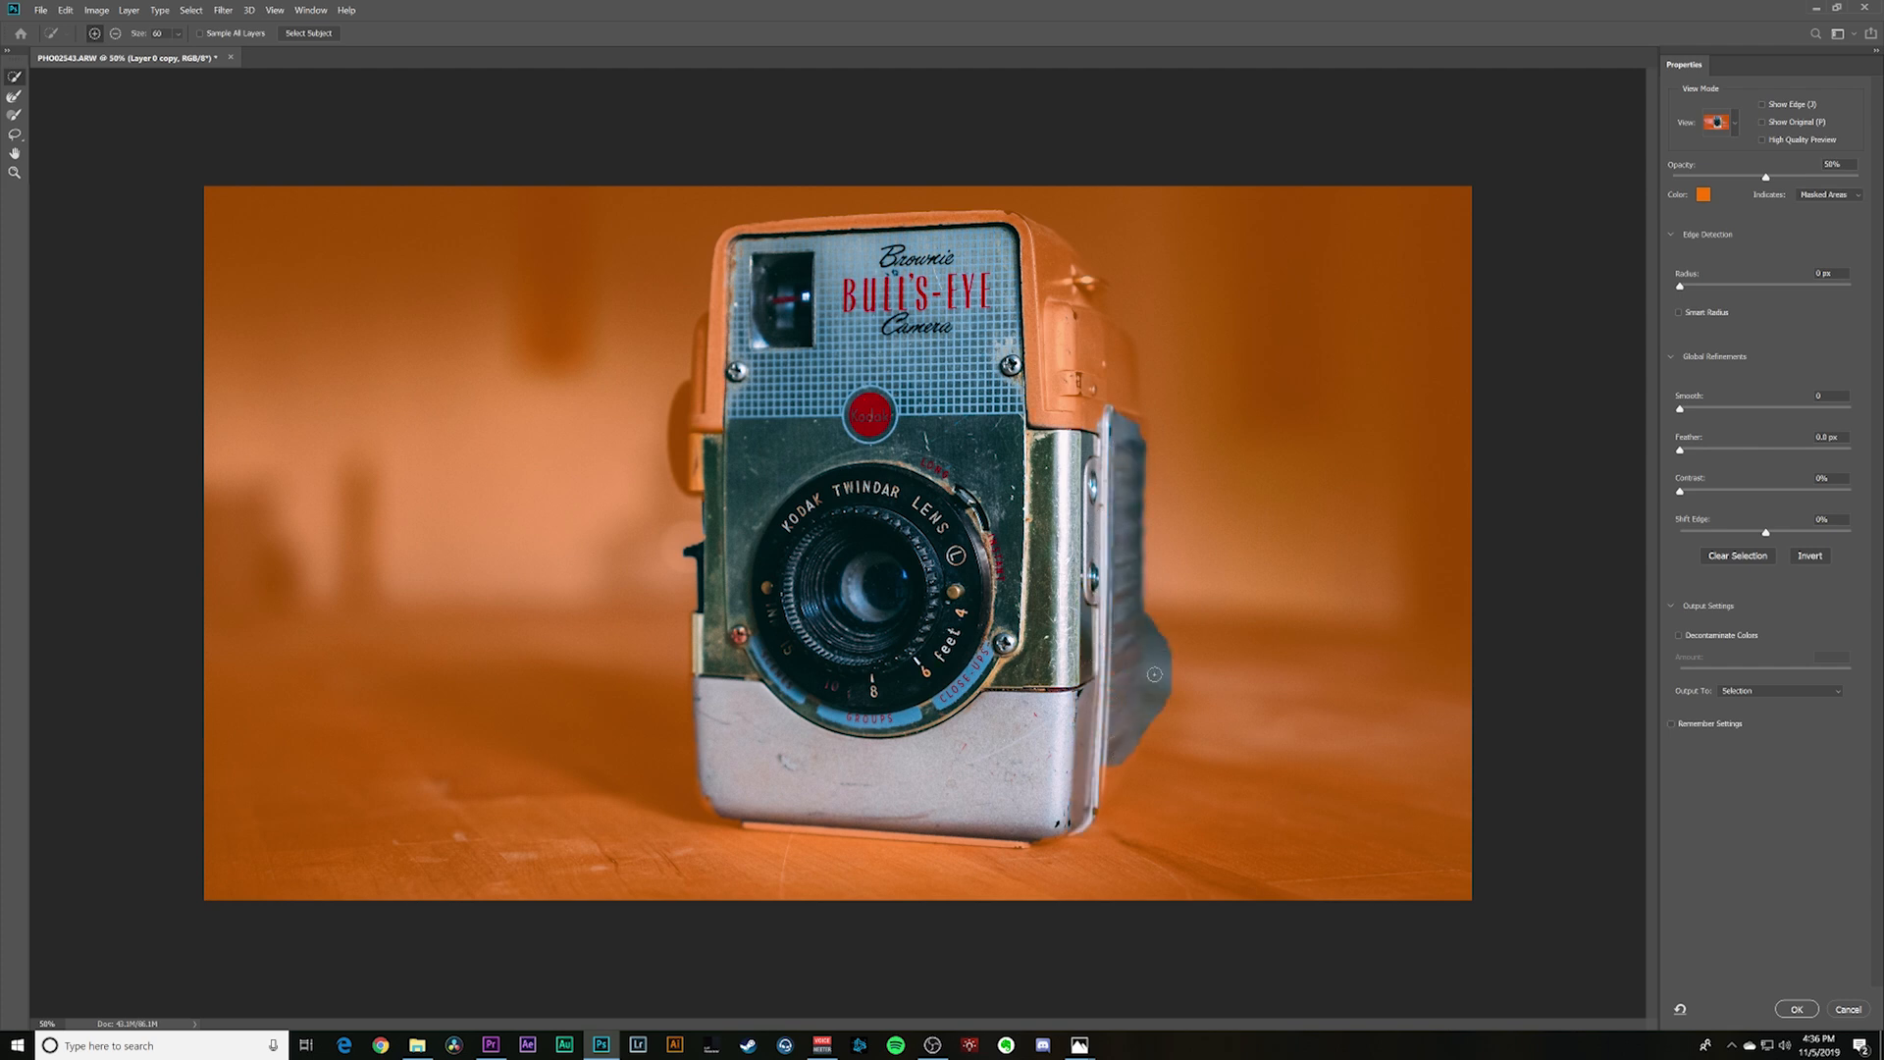
key(alt)
mouse_move(1163, 625)
mouse_down()
mouse_move(1159, 770)
mouse_move(1160, 606)
mouse_move(1153, 631)
mouse_up()
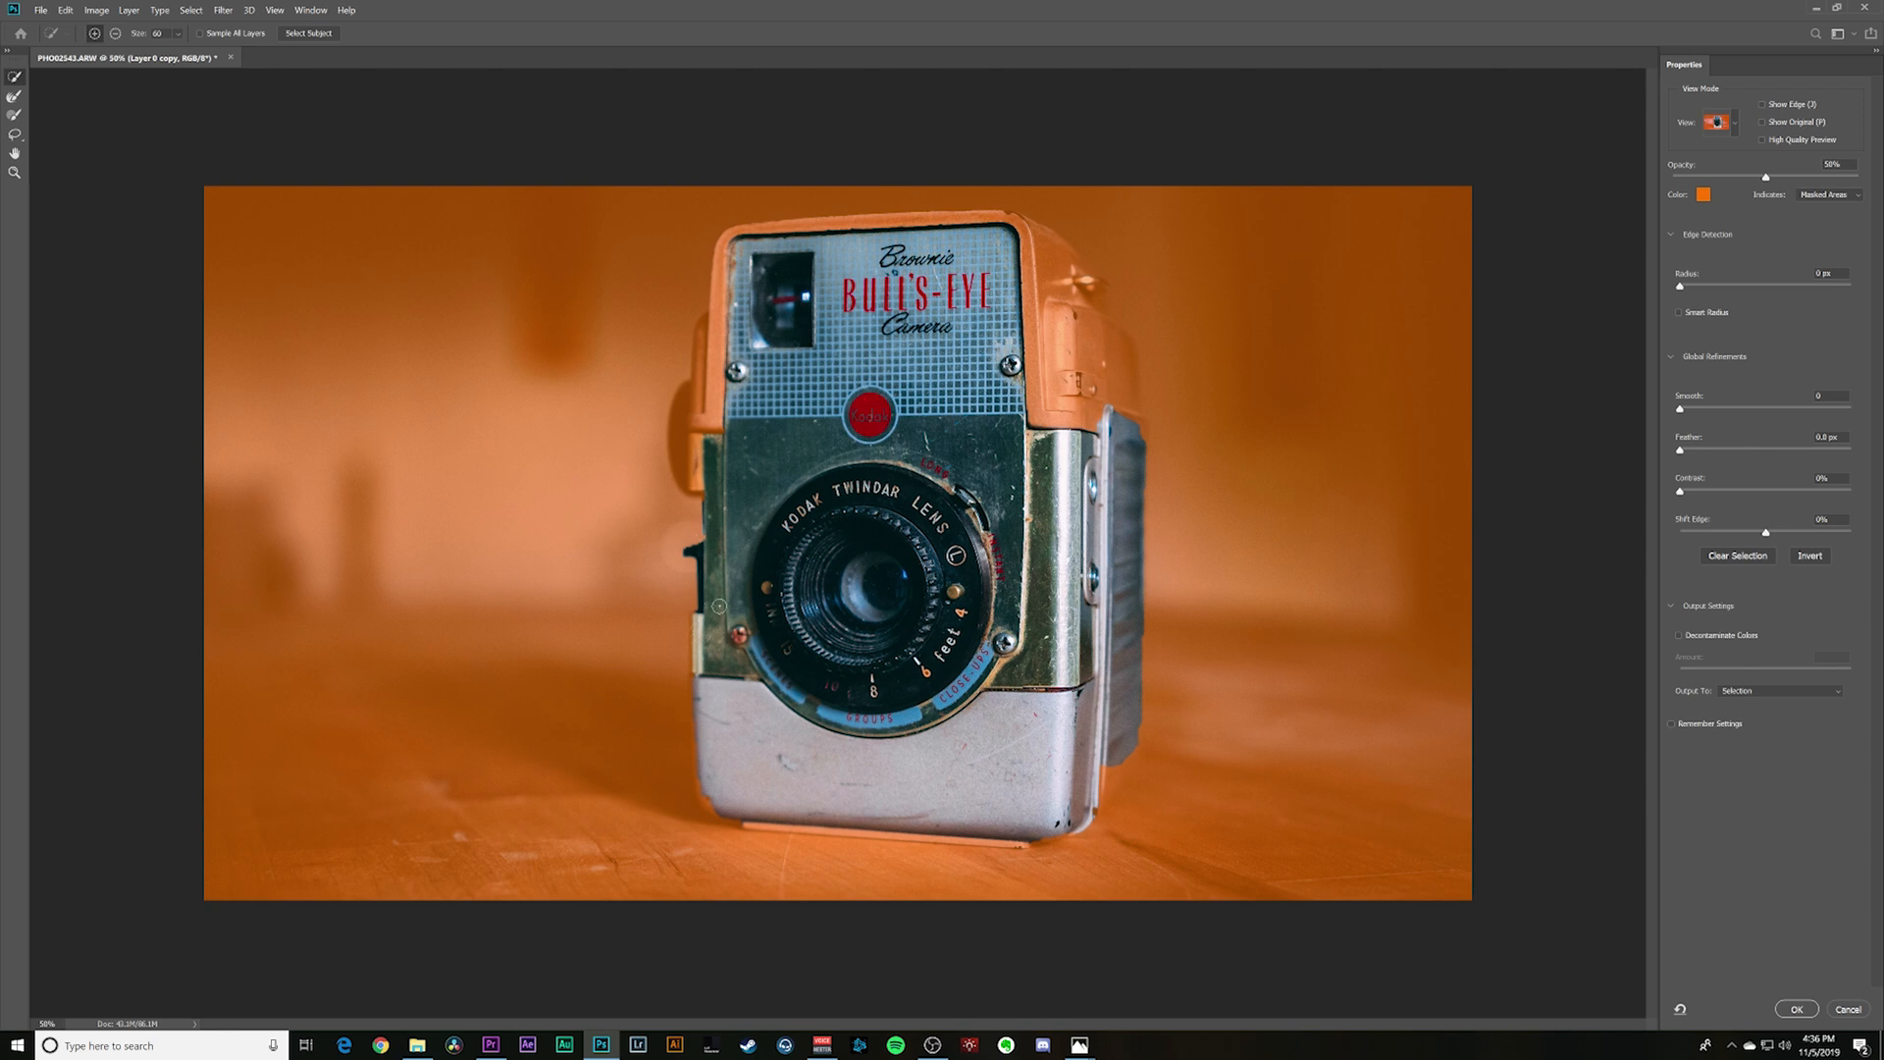
drag(708, 489, 681, 473)
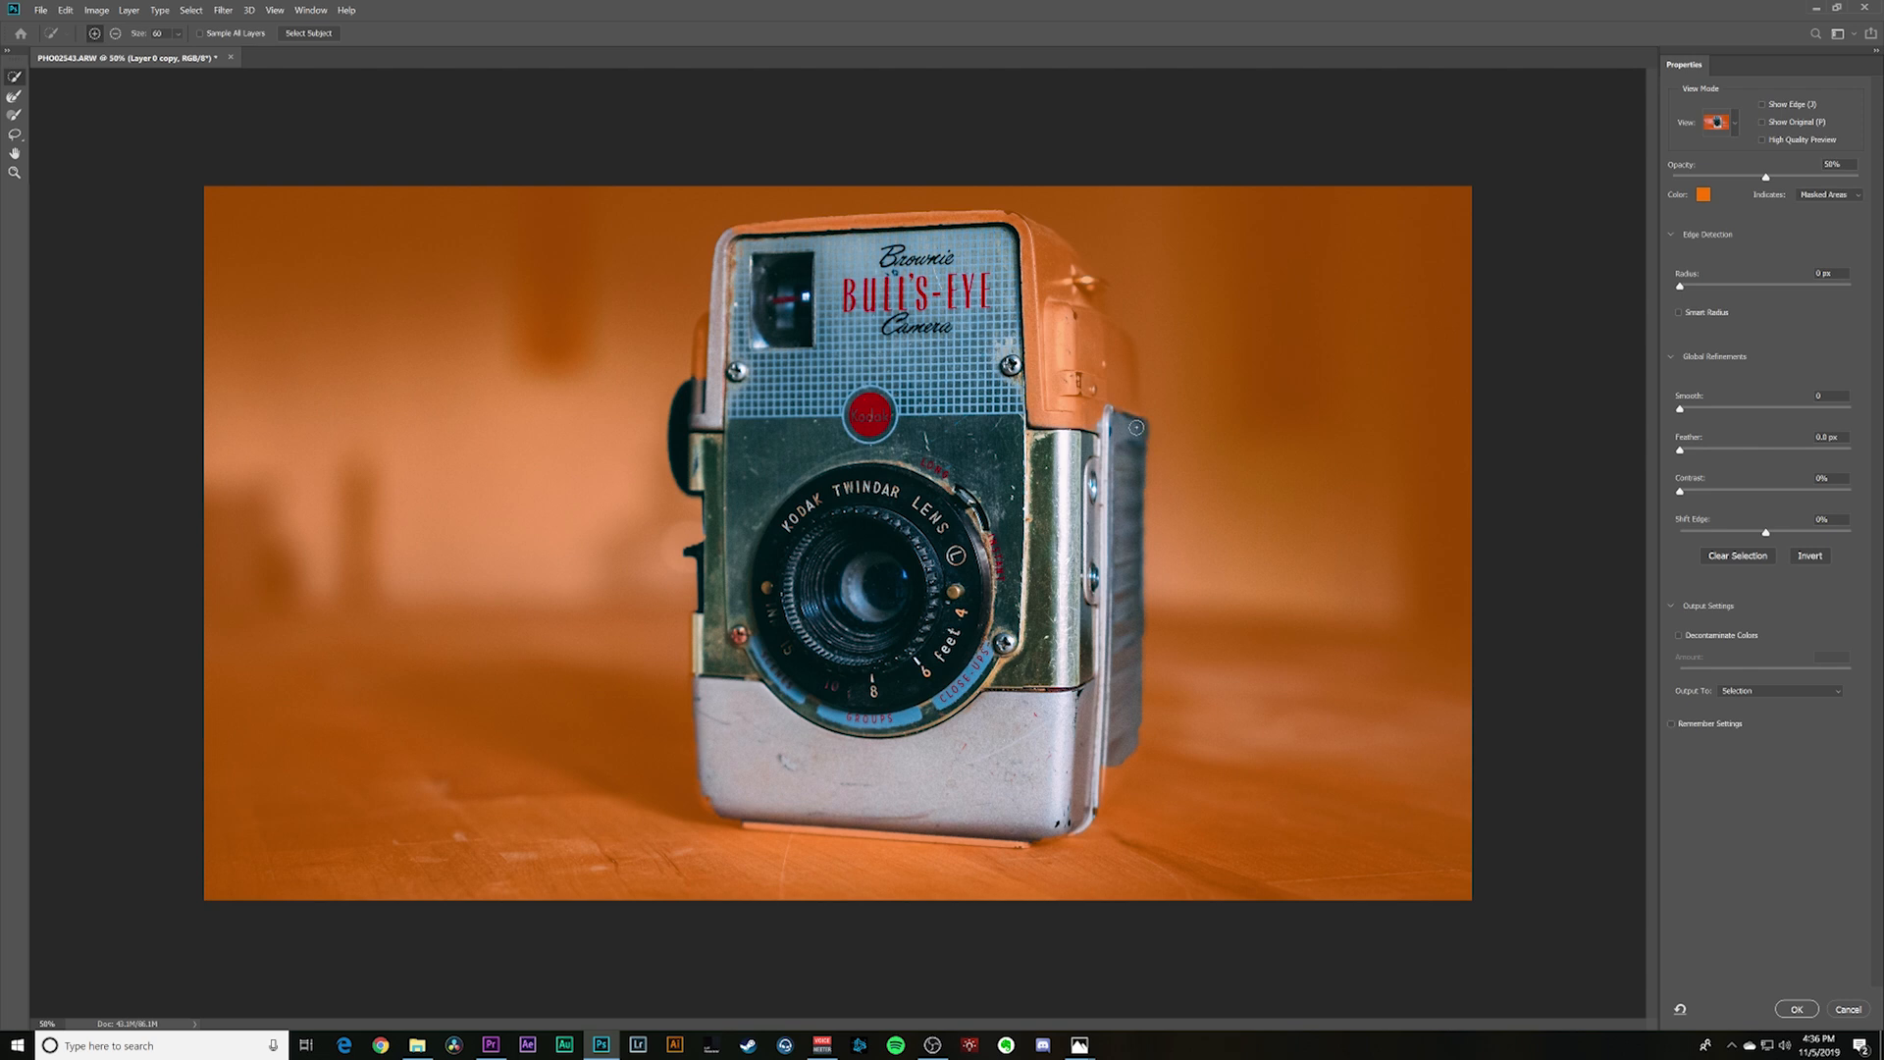
drag(1089, 412, 1034, 402)
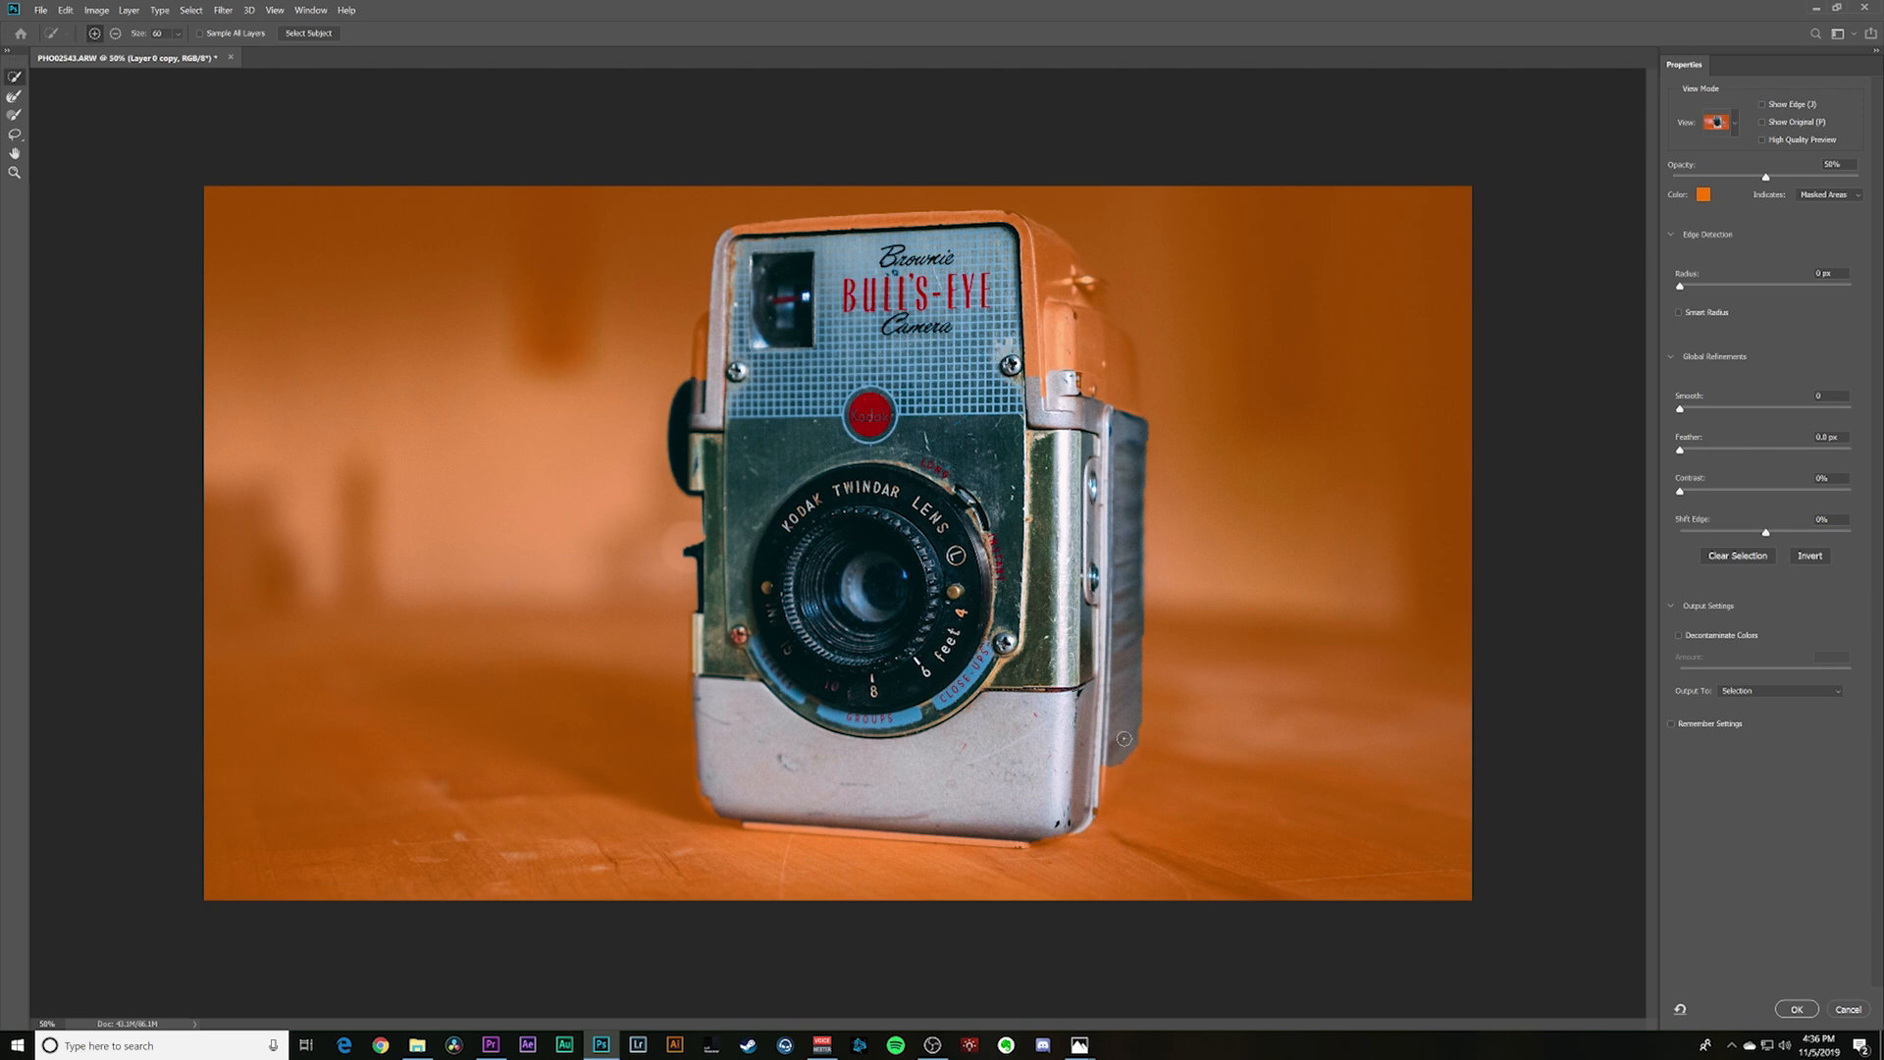
- Refine the selection along the camera's left and right edges with an enlarged Refine Edge Brush, correcting the blurred ribbed side
click(15, 97)
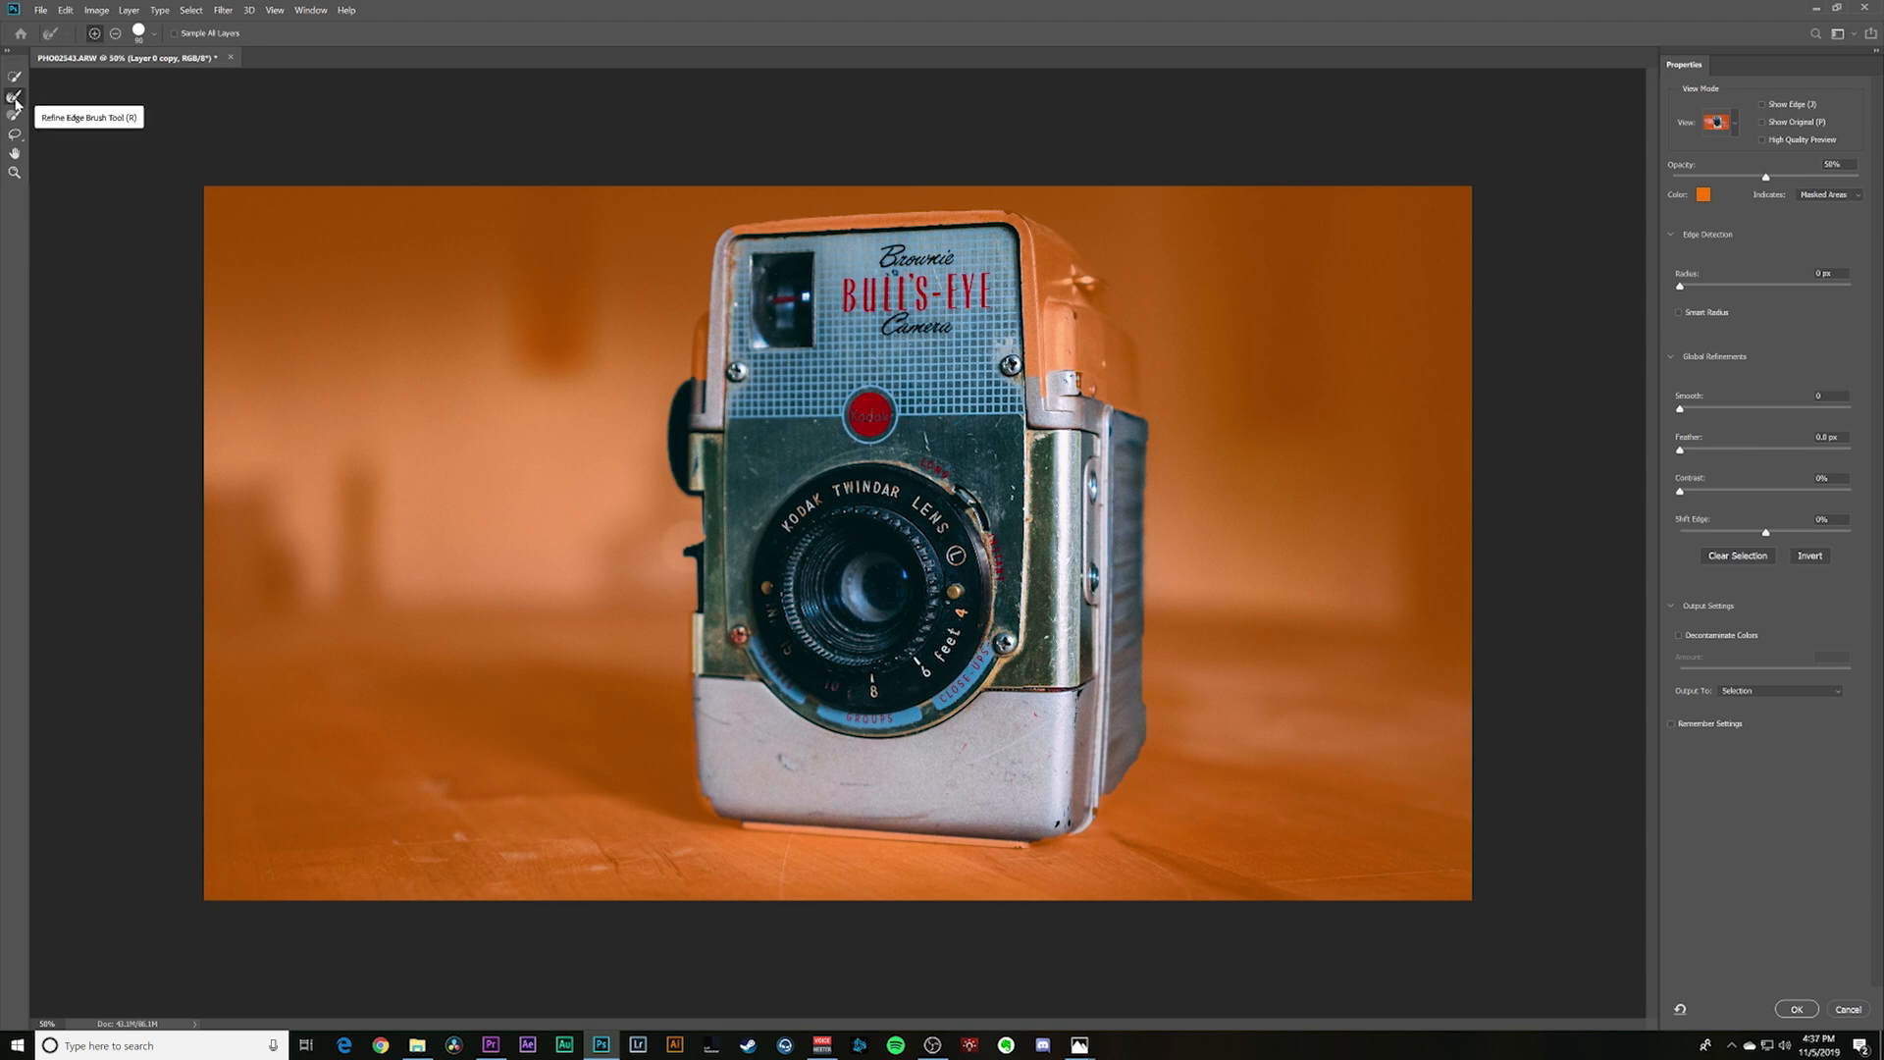
key(bracketright)
key(bracketright)
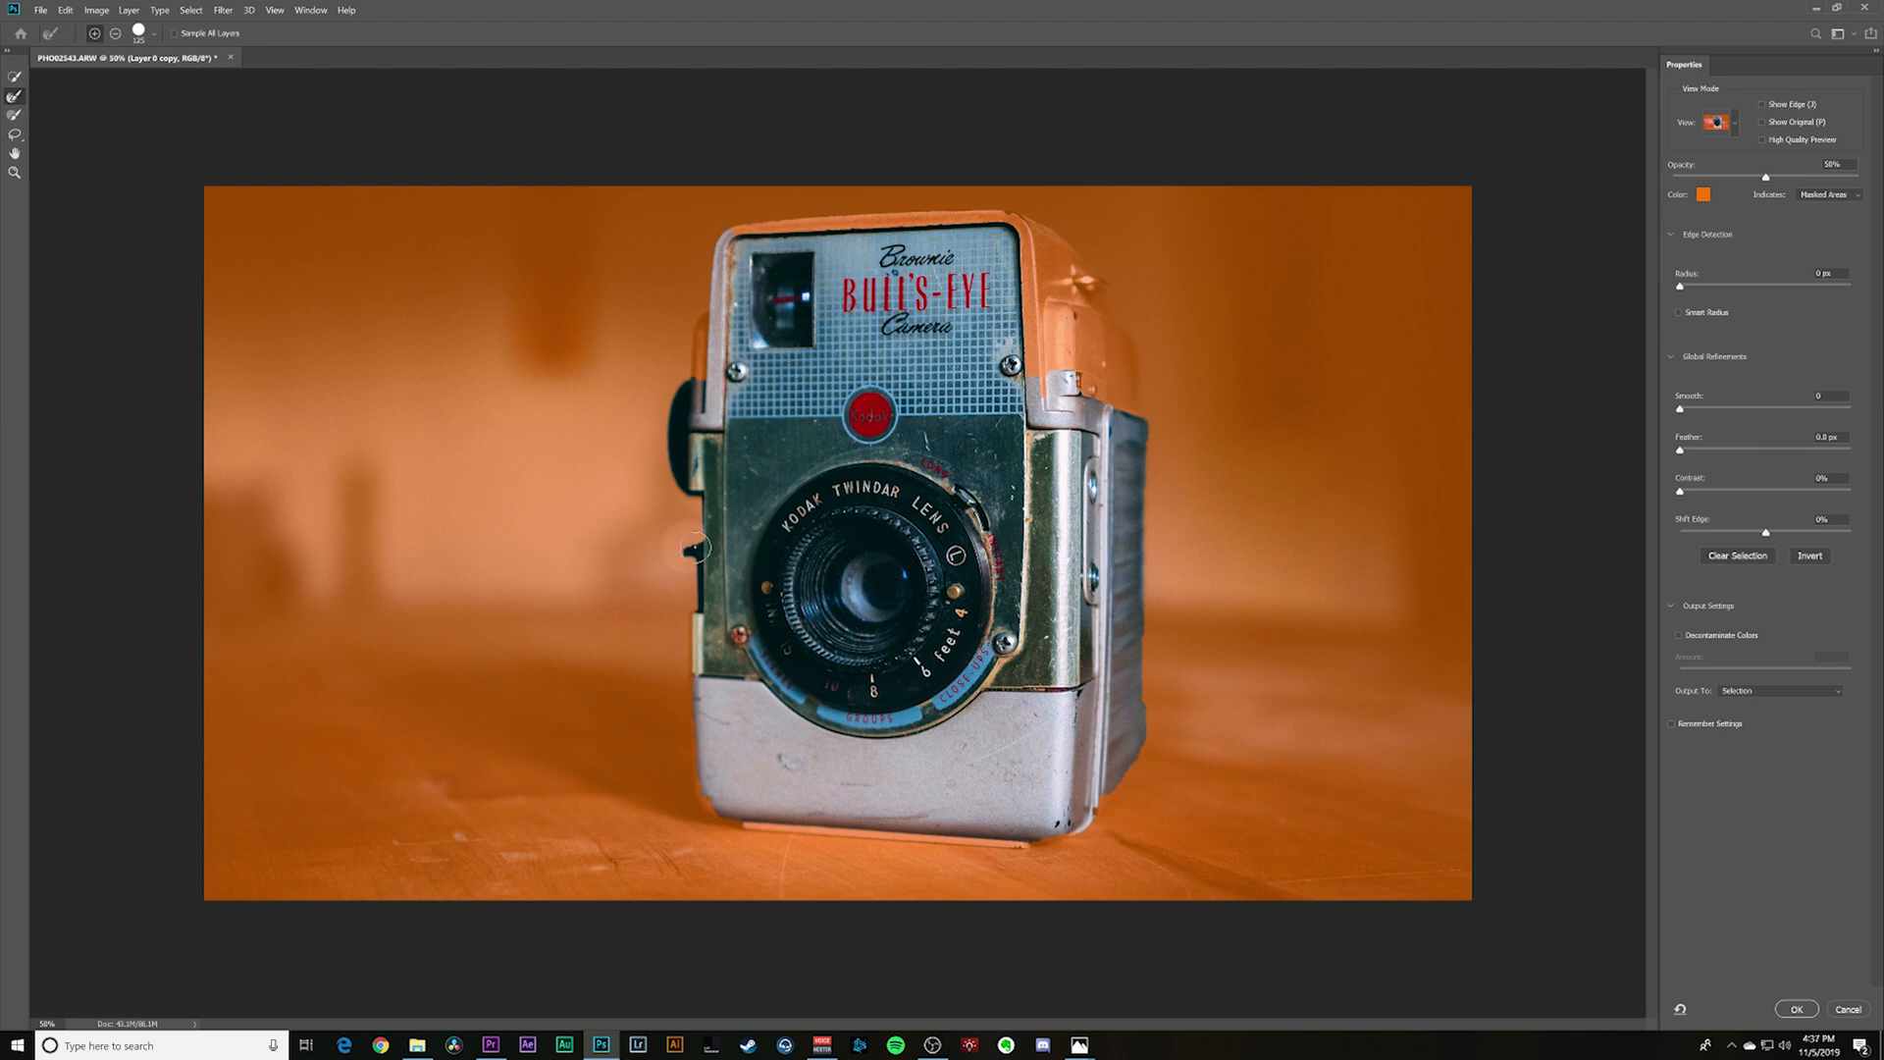
drag(697, 544, 695, 693)
mouse_move(699, 608)
mouse_down()
mouse_move(701, 745)
mouse_move(727, 815)
mouse_up()
drag(1140, 434, 1148, 731)
alt+drag(1130, 433, 1109, 589)
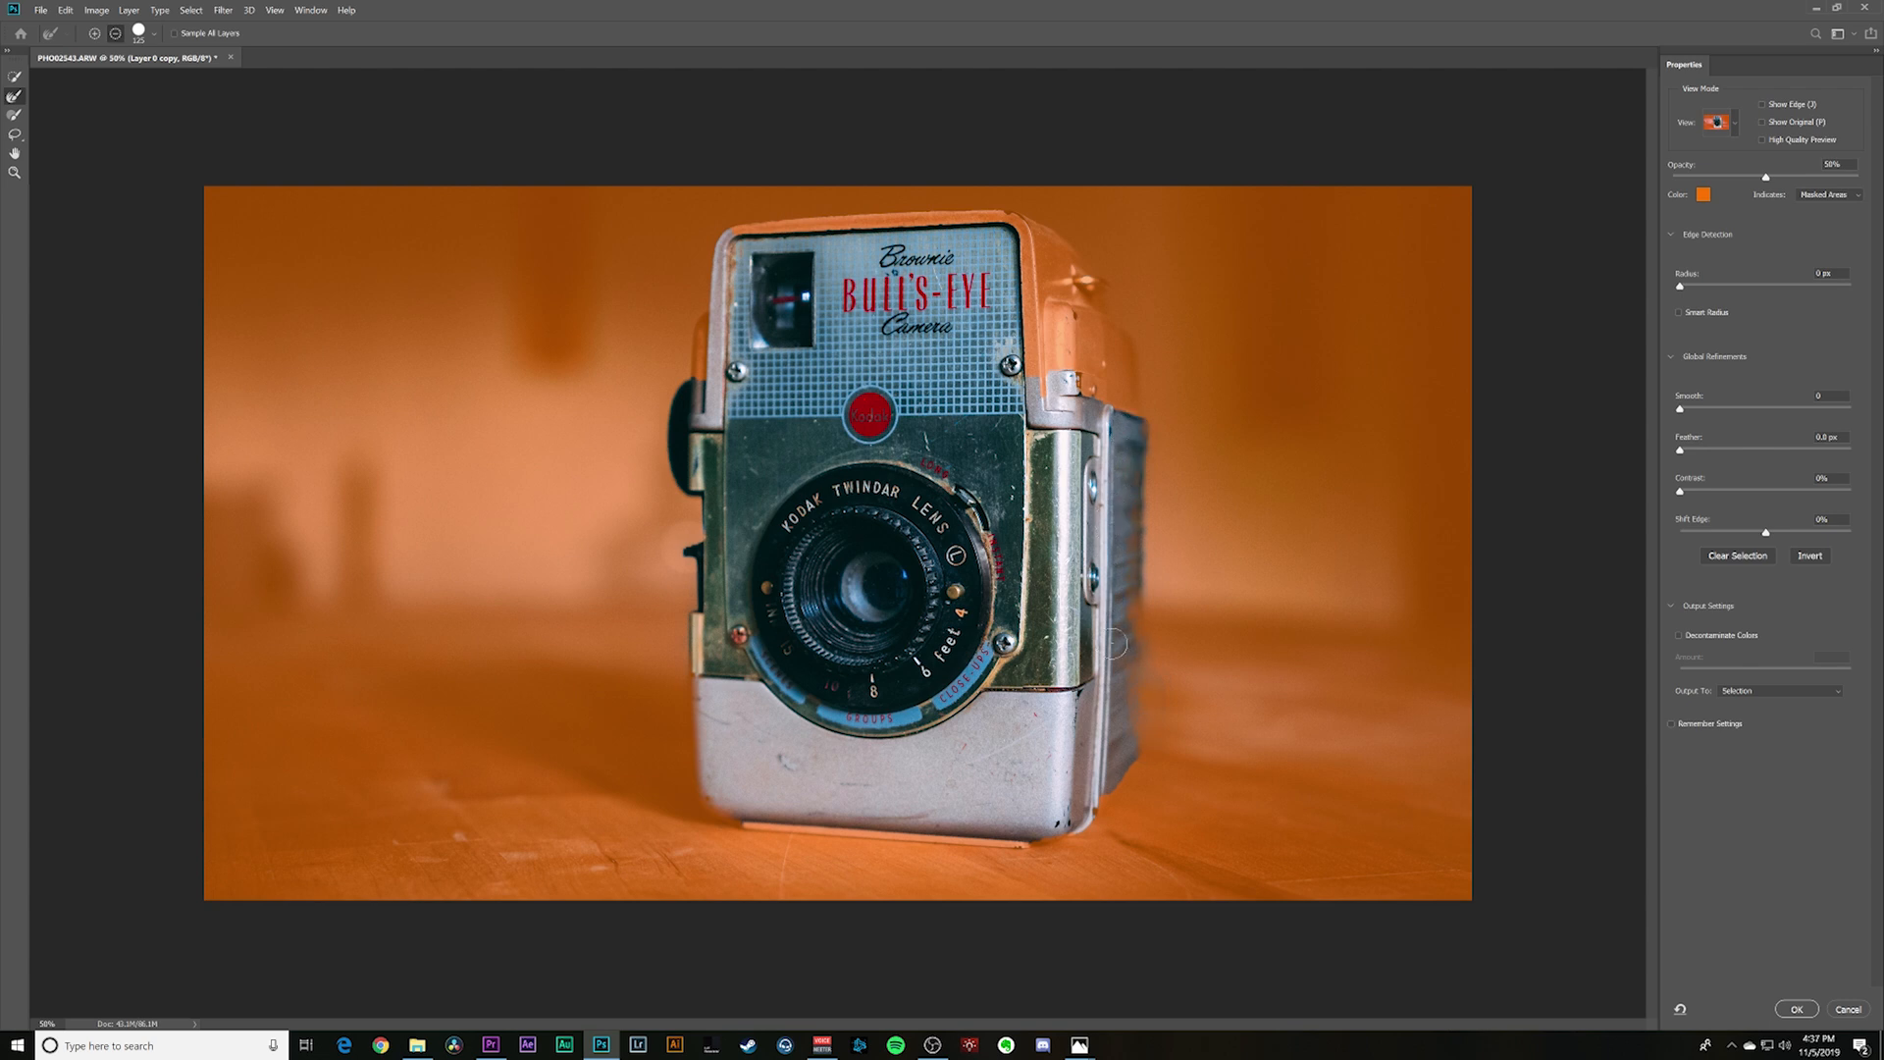
alt+drag(1118, 540, 1121, 701)
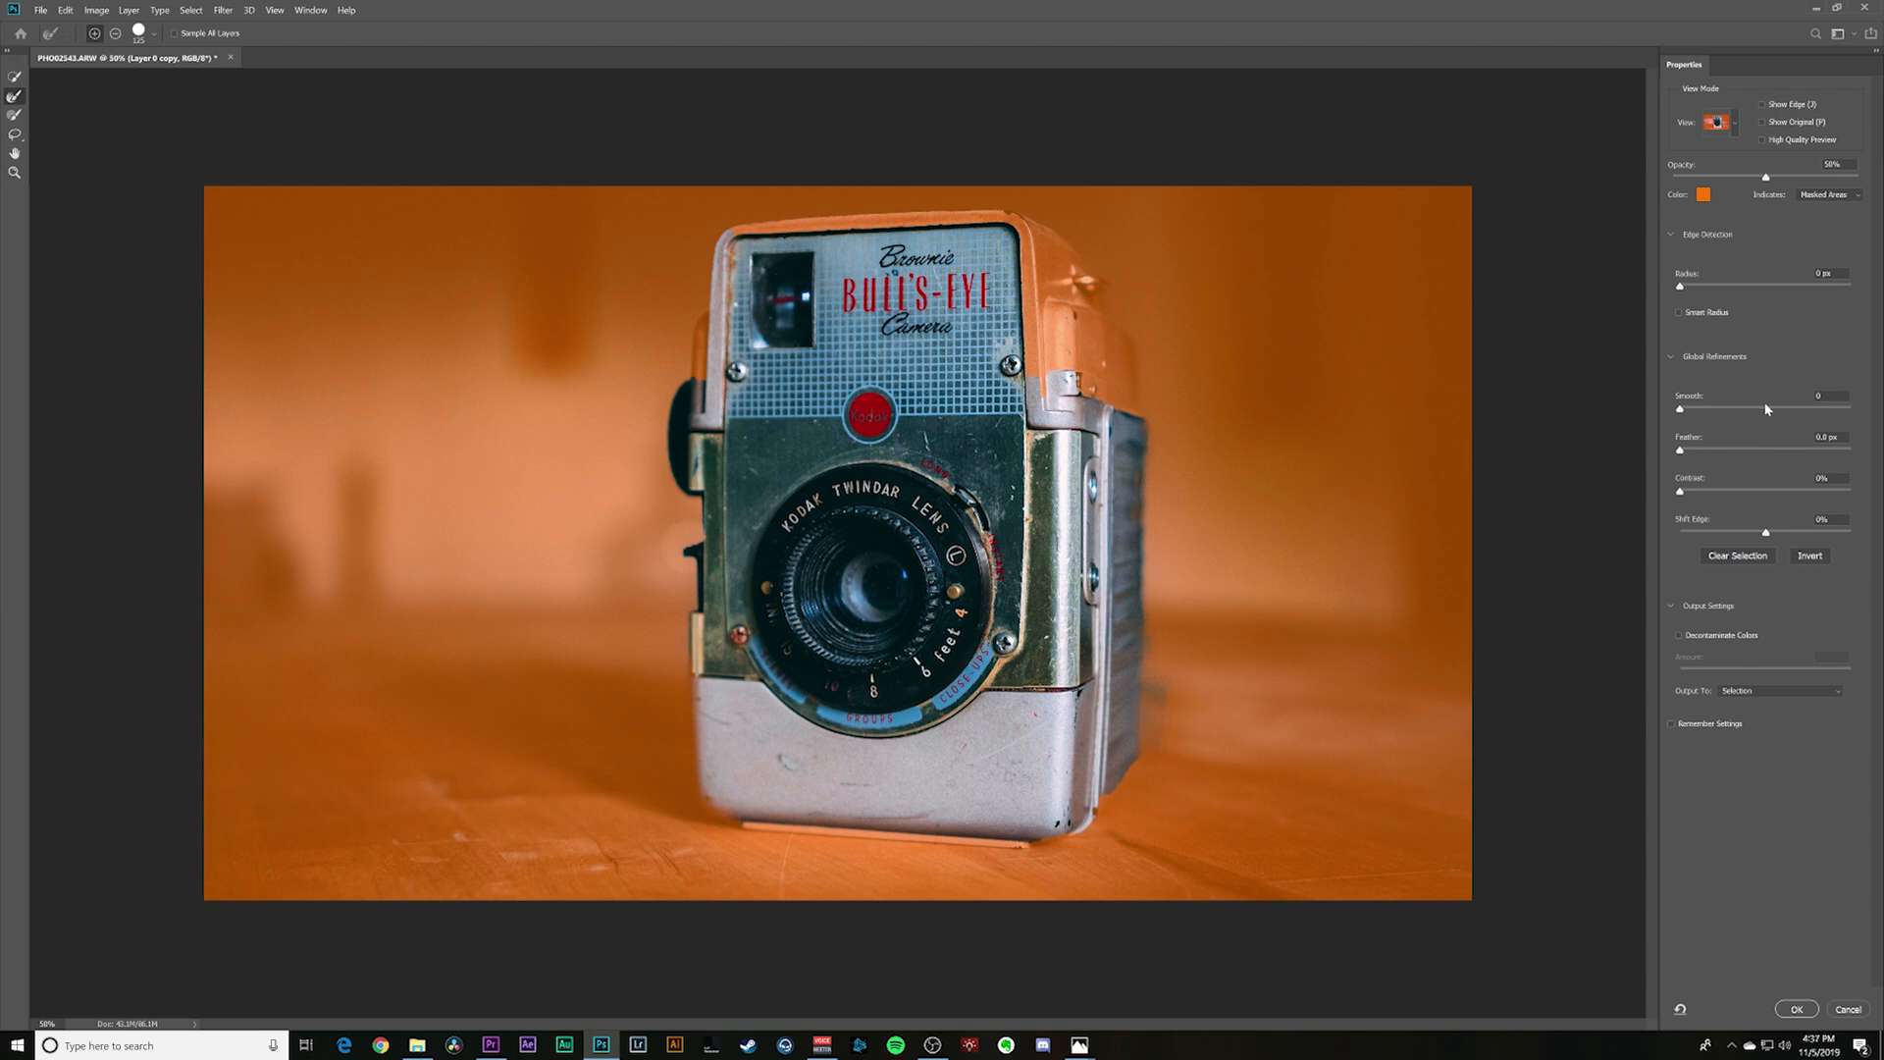
- Raise the edge's Smooth and Feather slightly and its Contrast strongly, and output the result as a selection
drag(1689, 412, 1704, 414)
drag(1680, 450, 1692, 456)
drag(1680, 493, 1771, 502)
click(1796, 1009)
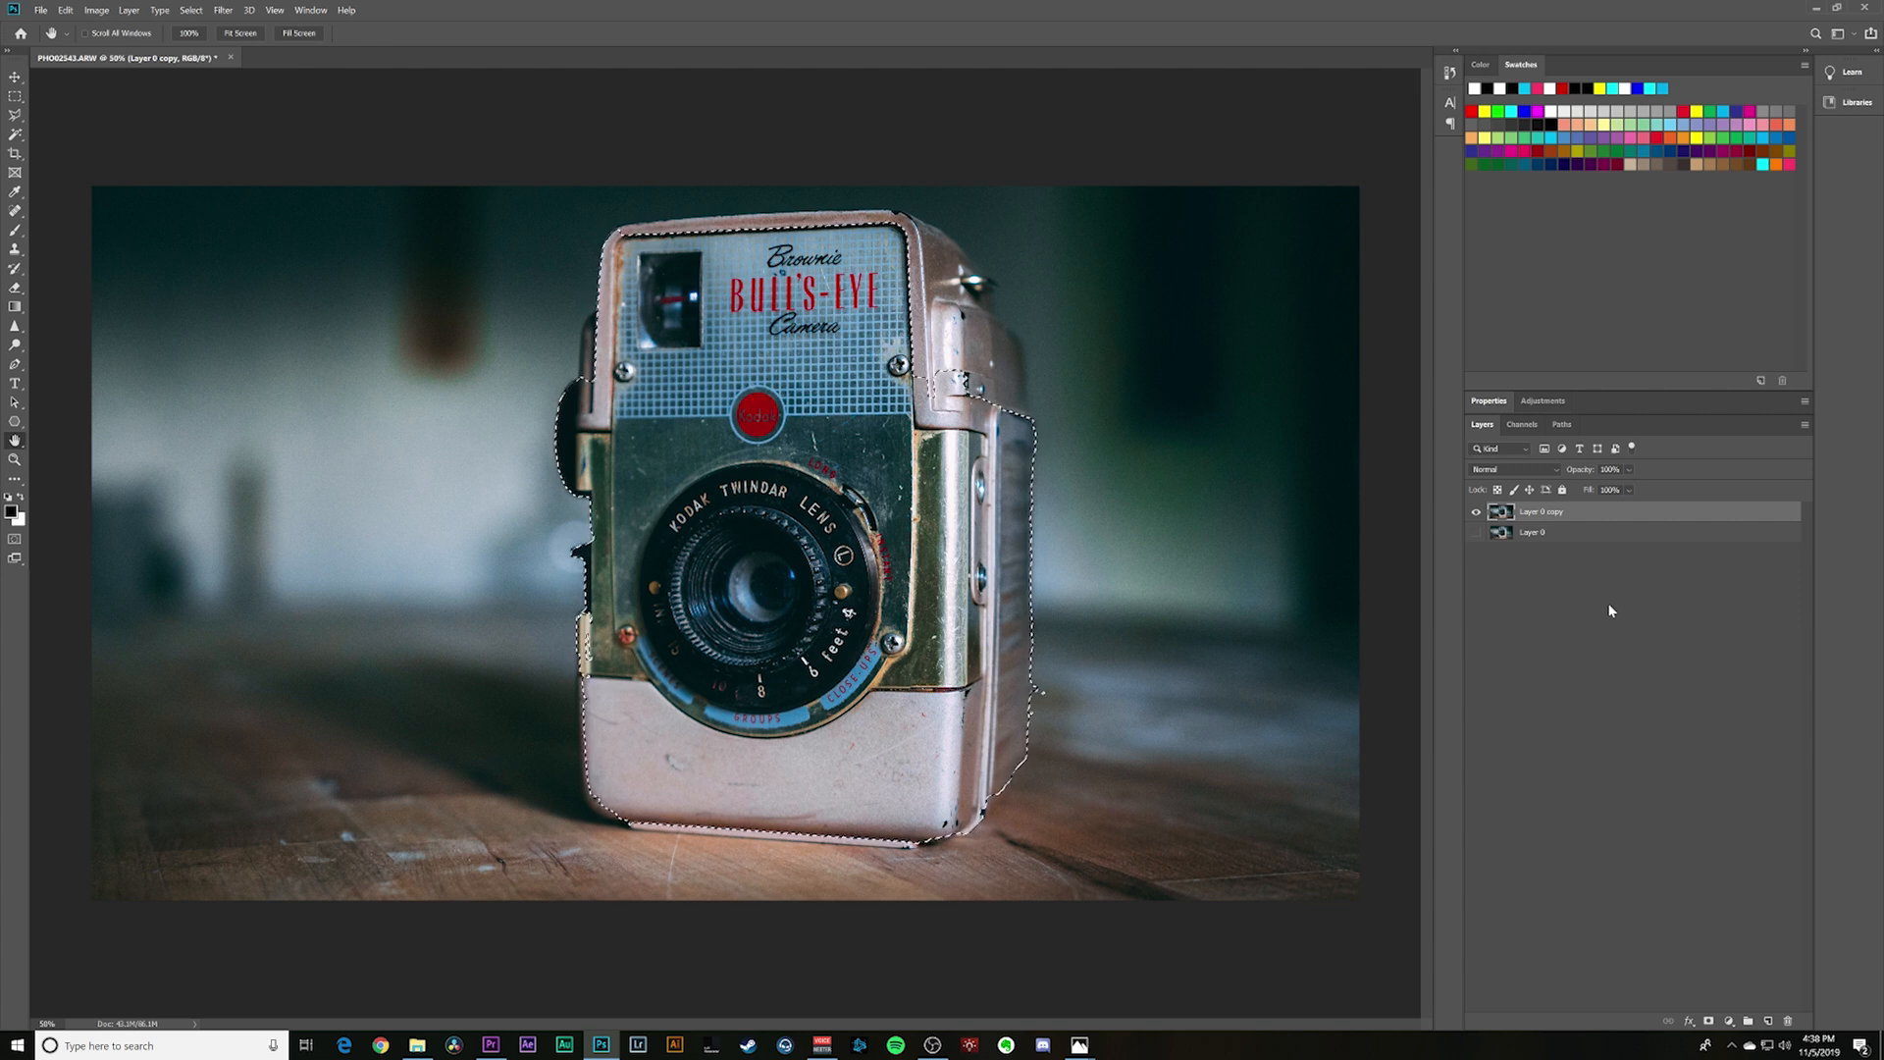
- Copy the selected camera to its own layer and check the cutout by briefly hiding Layer 0 copy
key(ctrl+j)
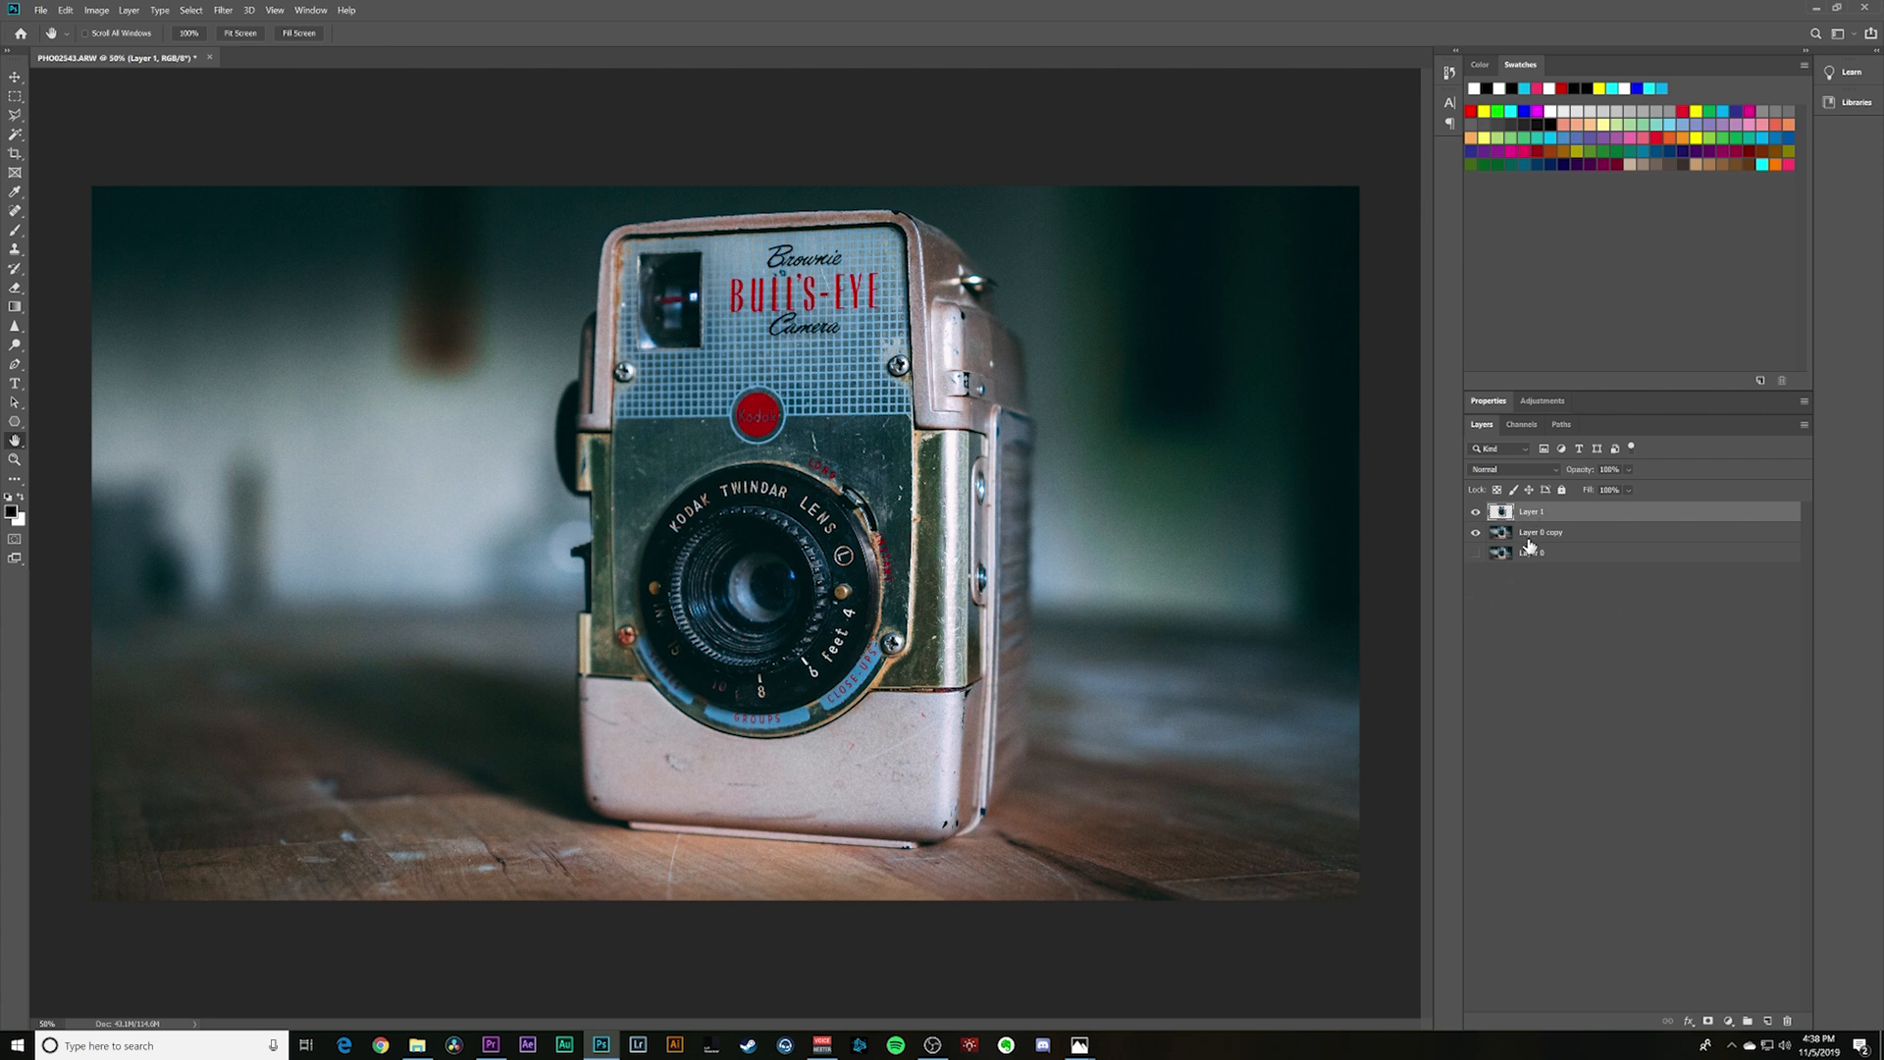
click(1475, 534)
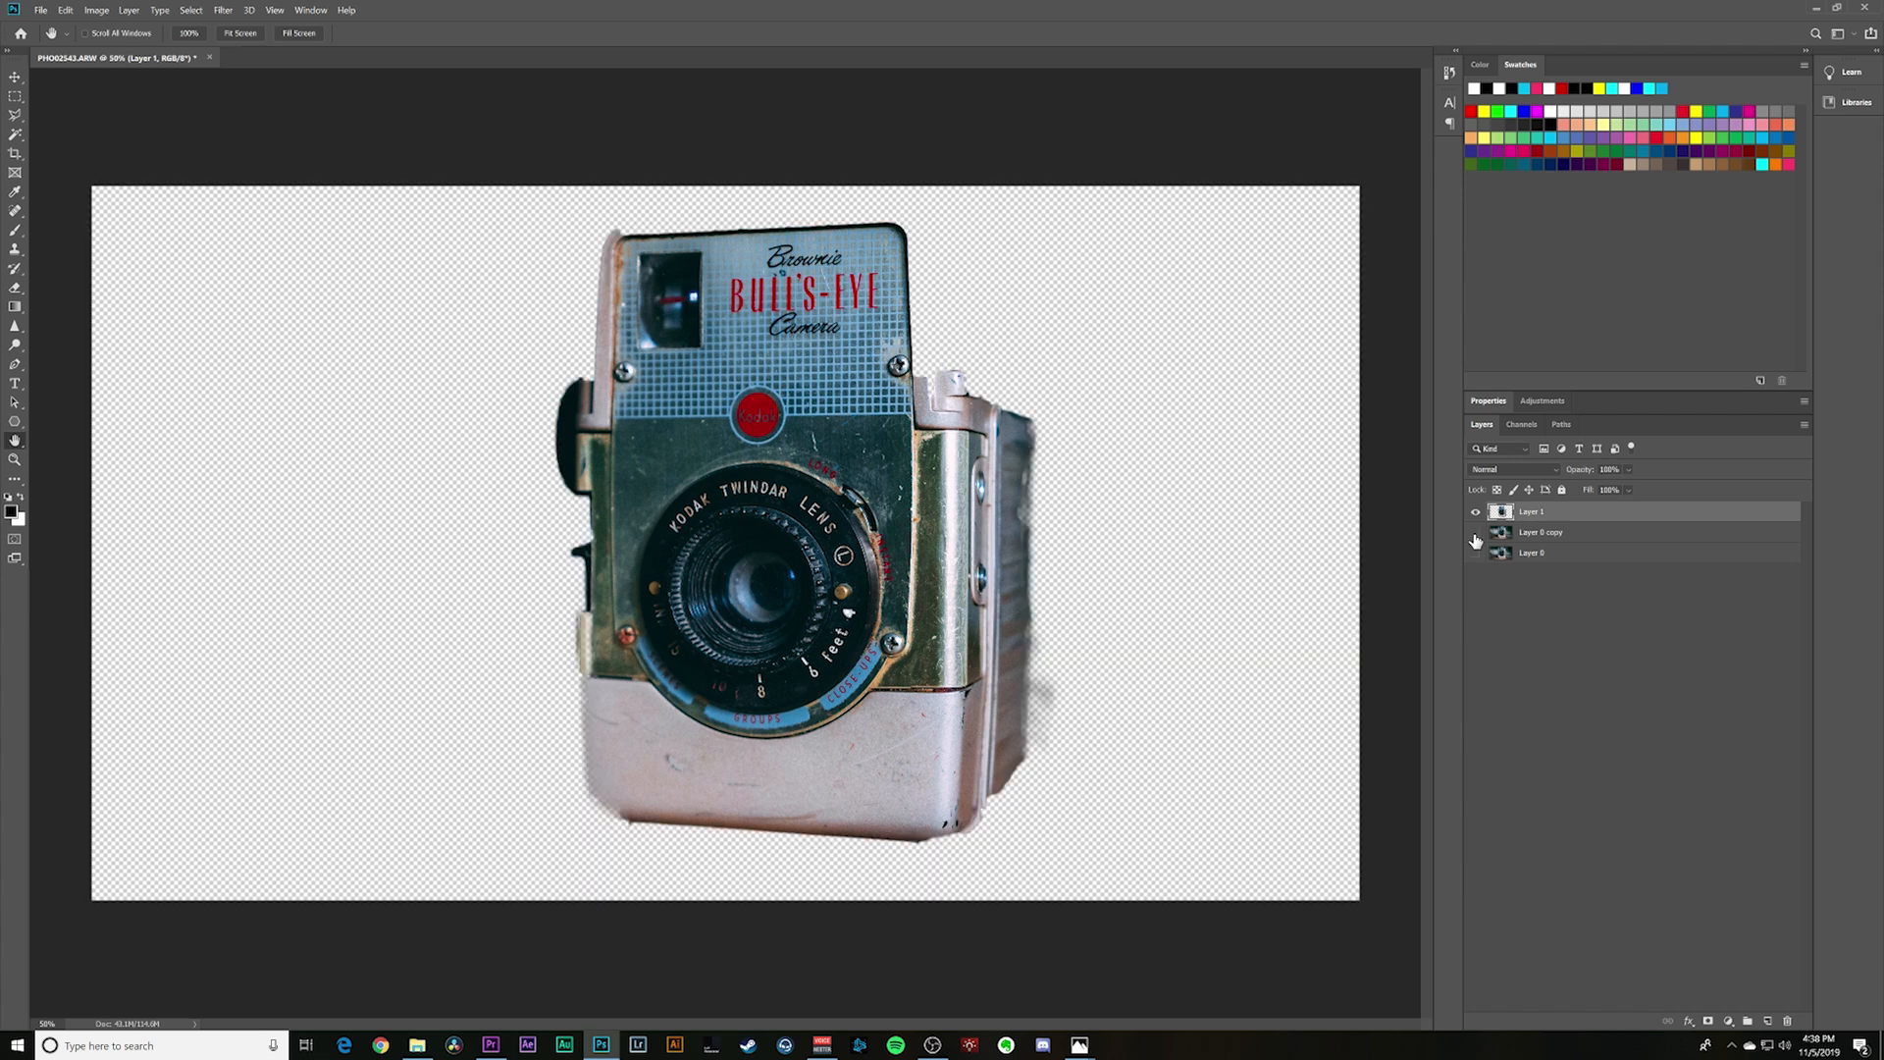
click(1474, 533)
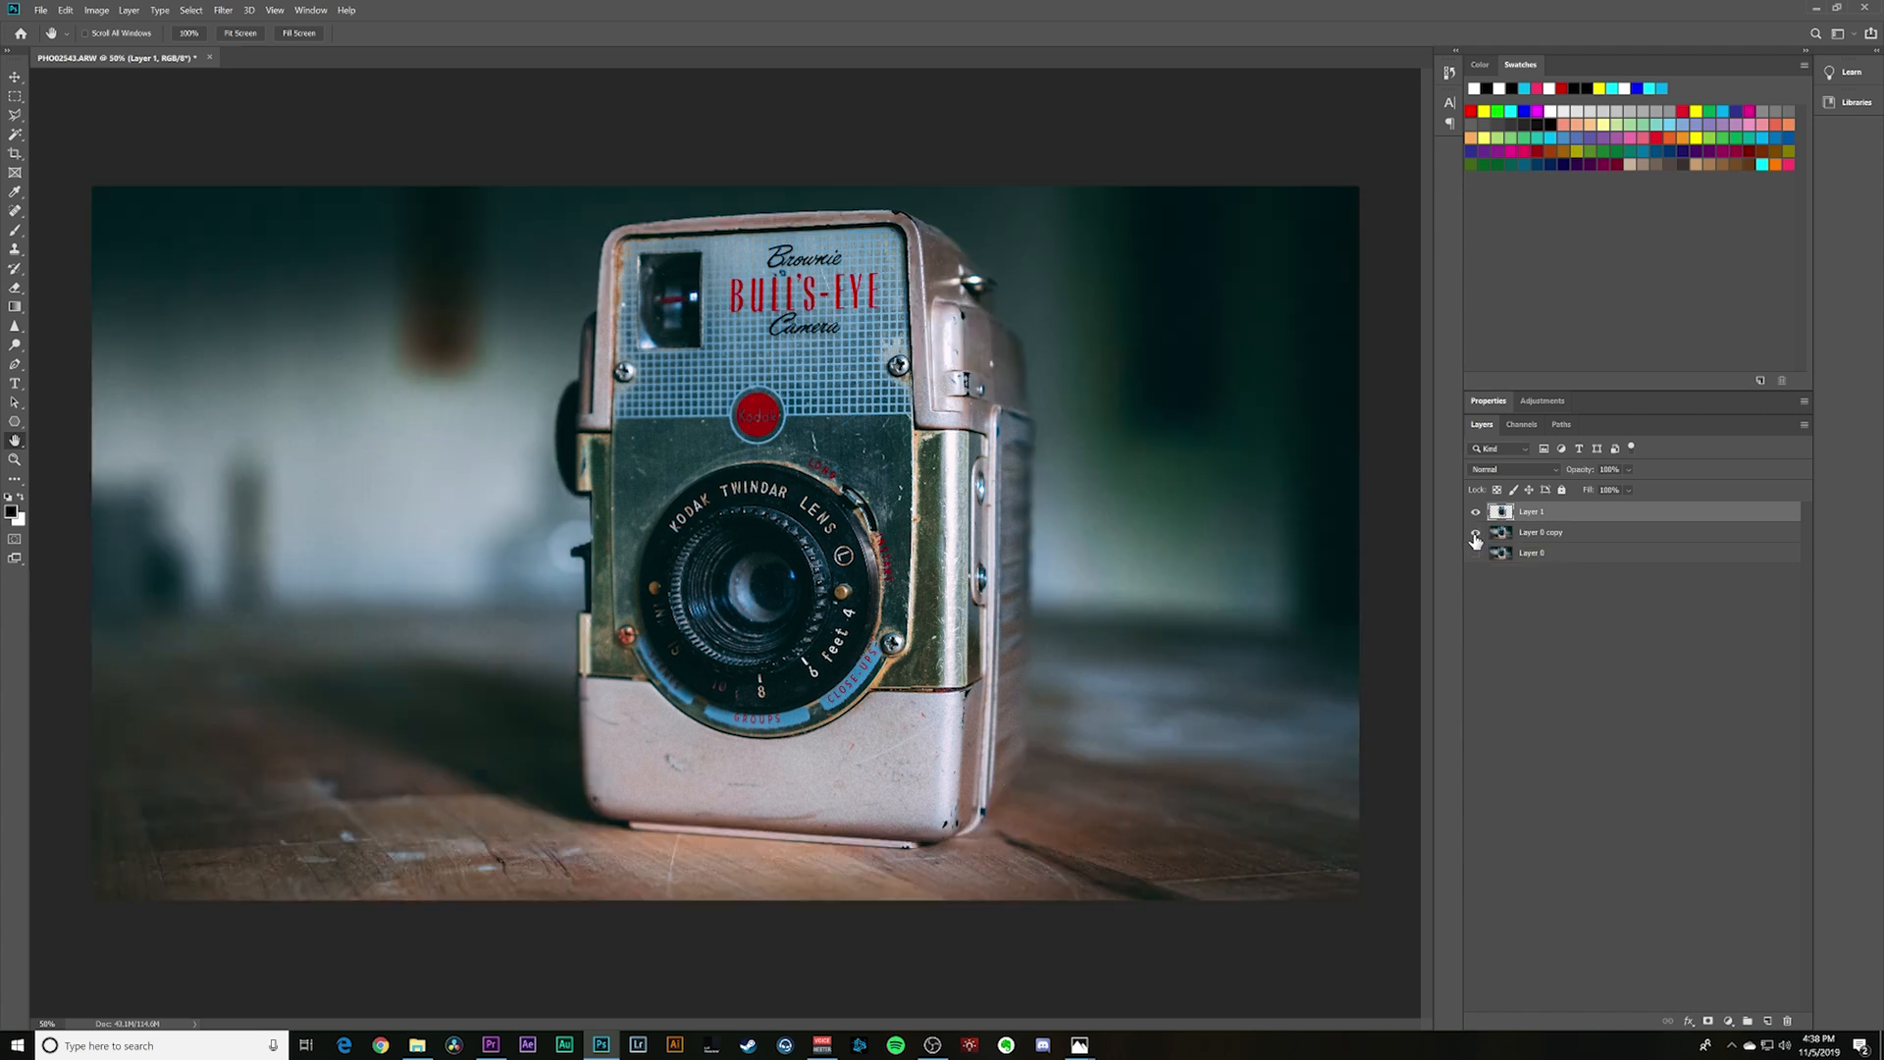
- Draw a rectangle about 5500 × 890 px across the middle, directly above Layer 0 copy, and fill it with Light Red Orange
click(1539, 534)
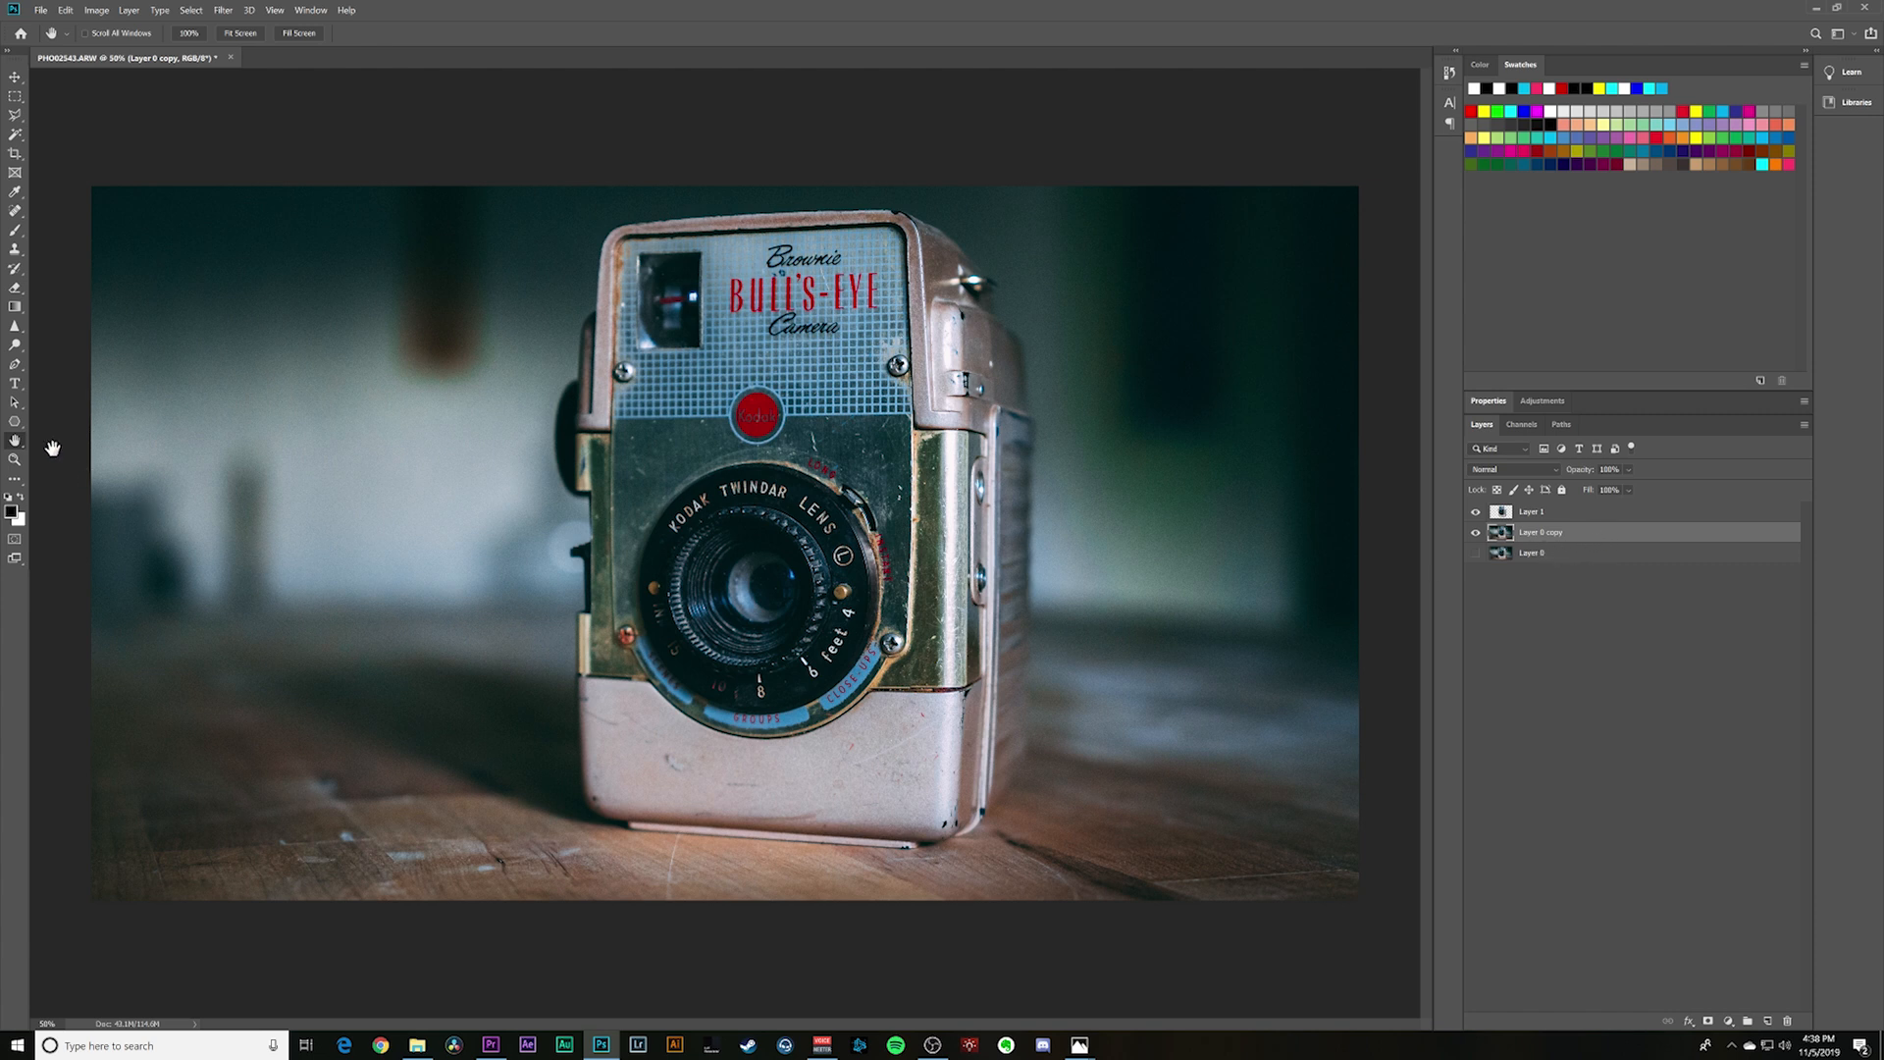
click(14, 421)
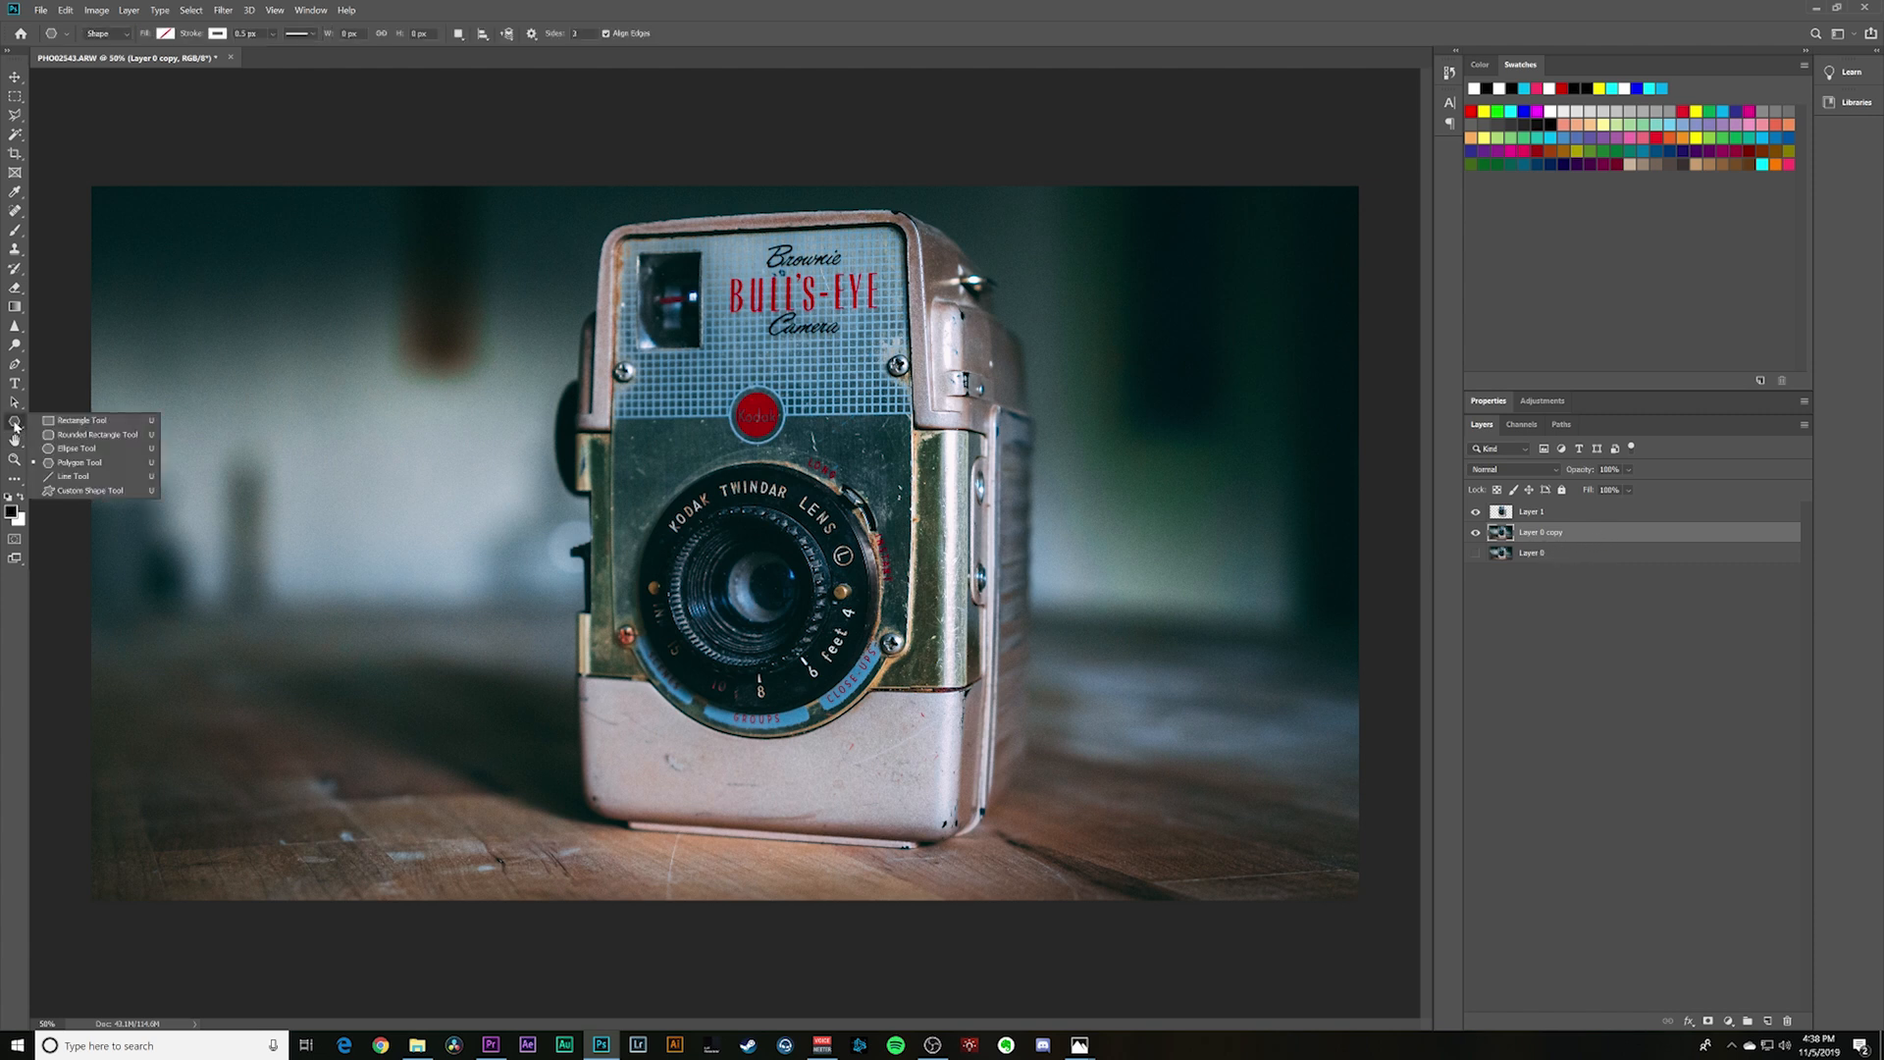
click(69, 420)
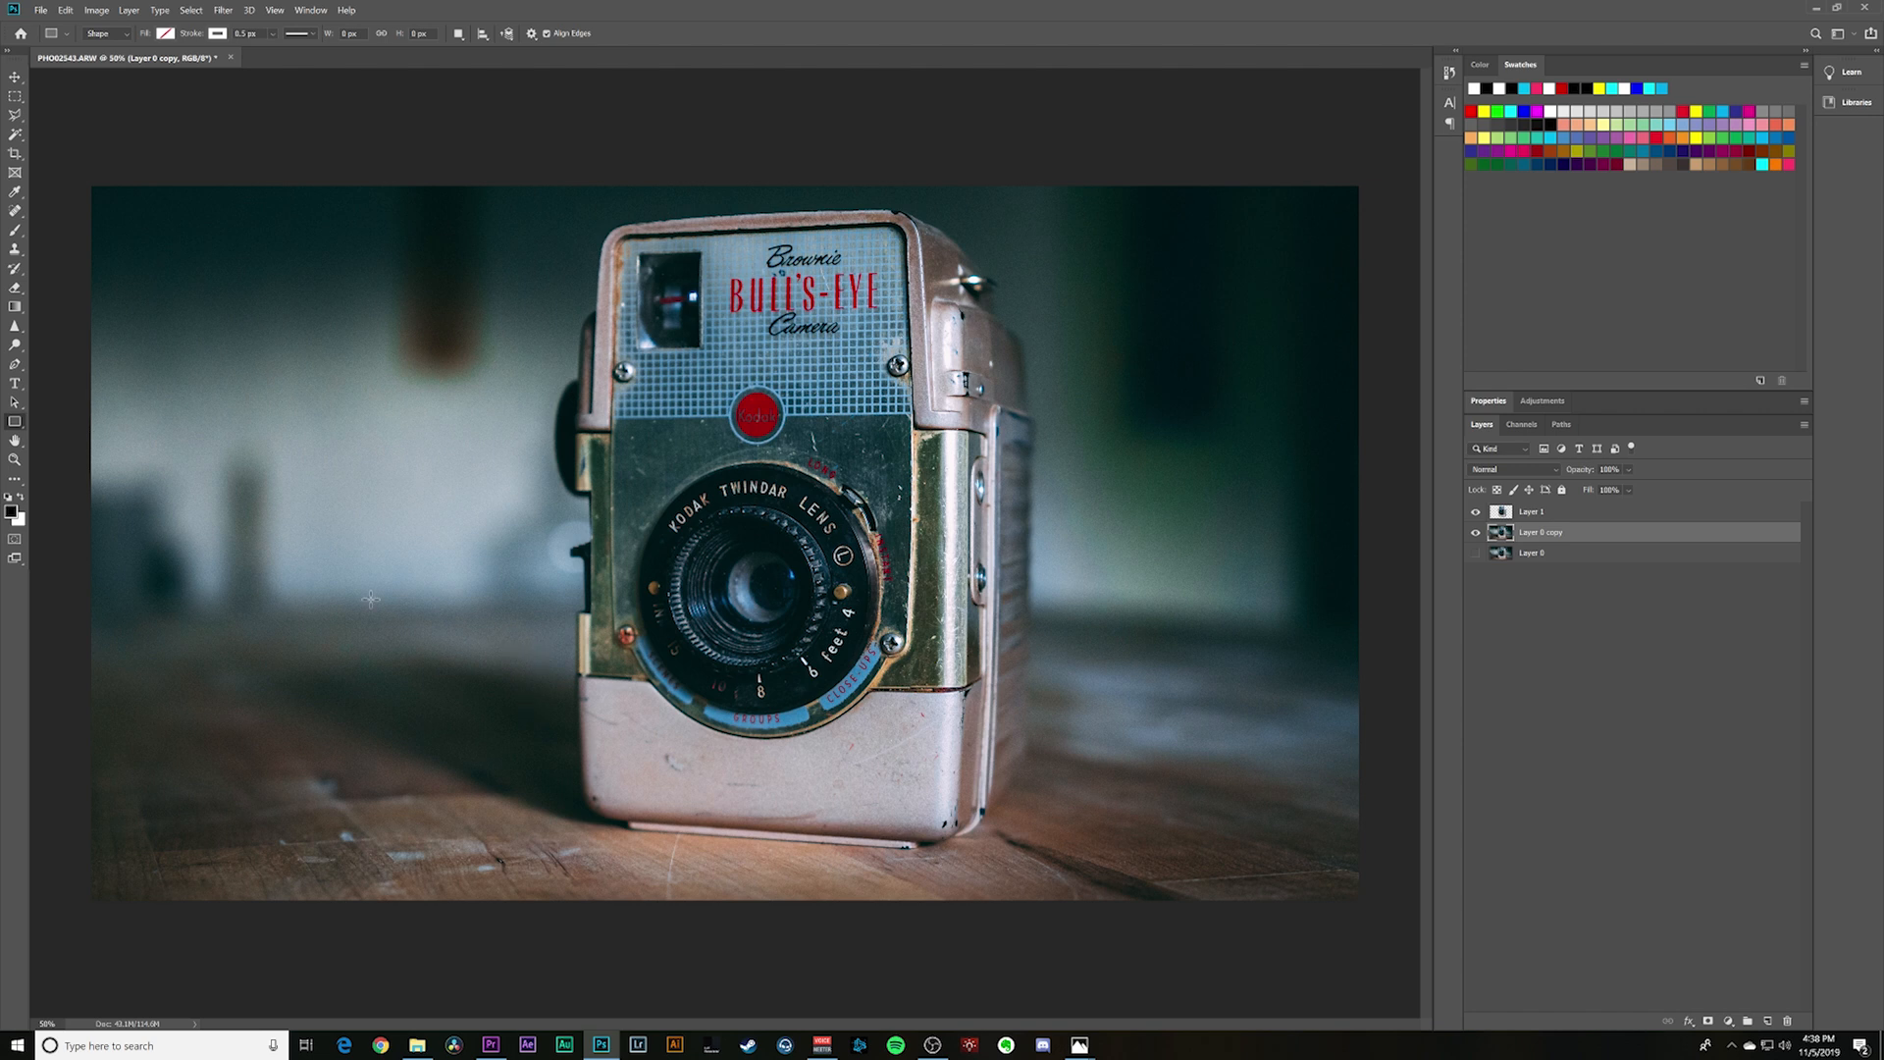
drag(56, 464, 1409, 682)
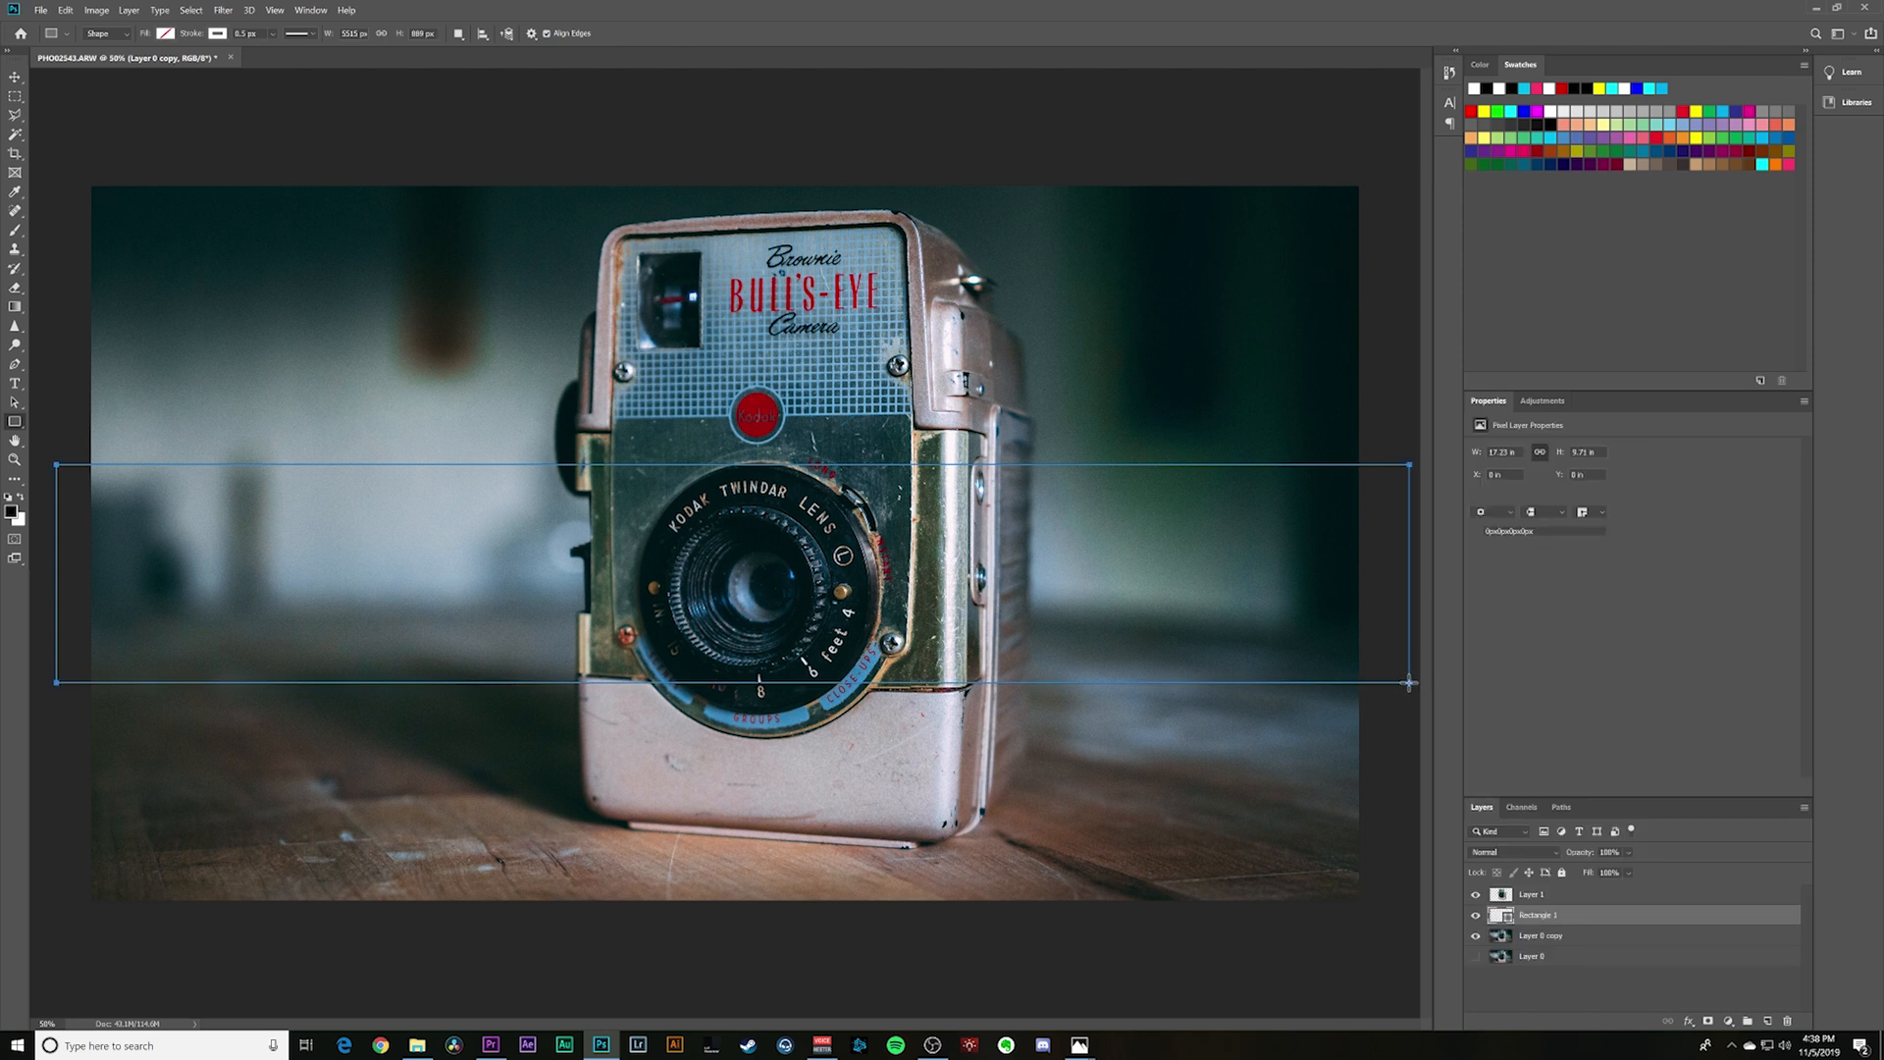
click(166, 36)
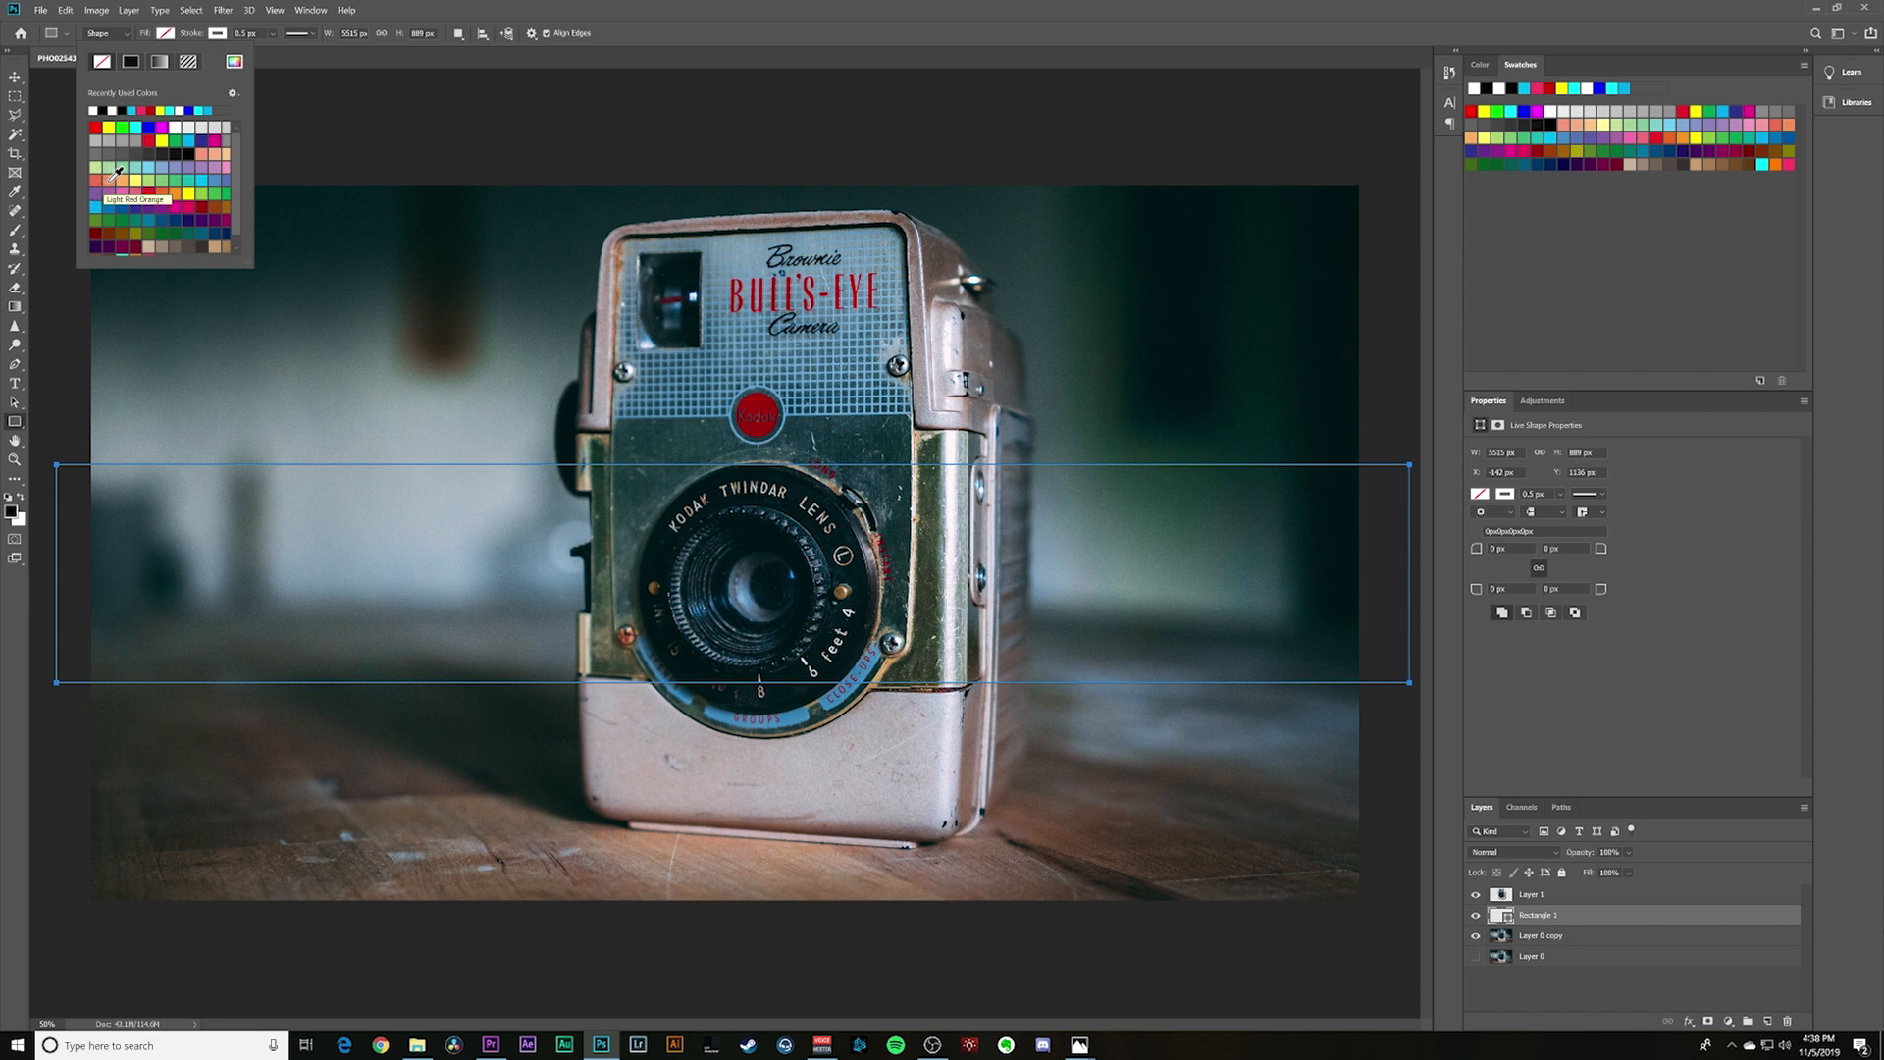
click(114, 174)
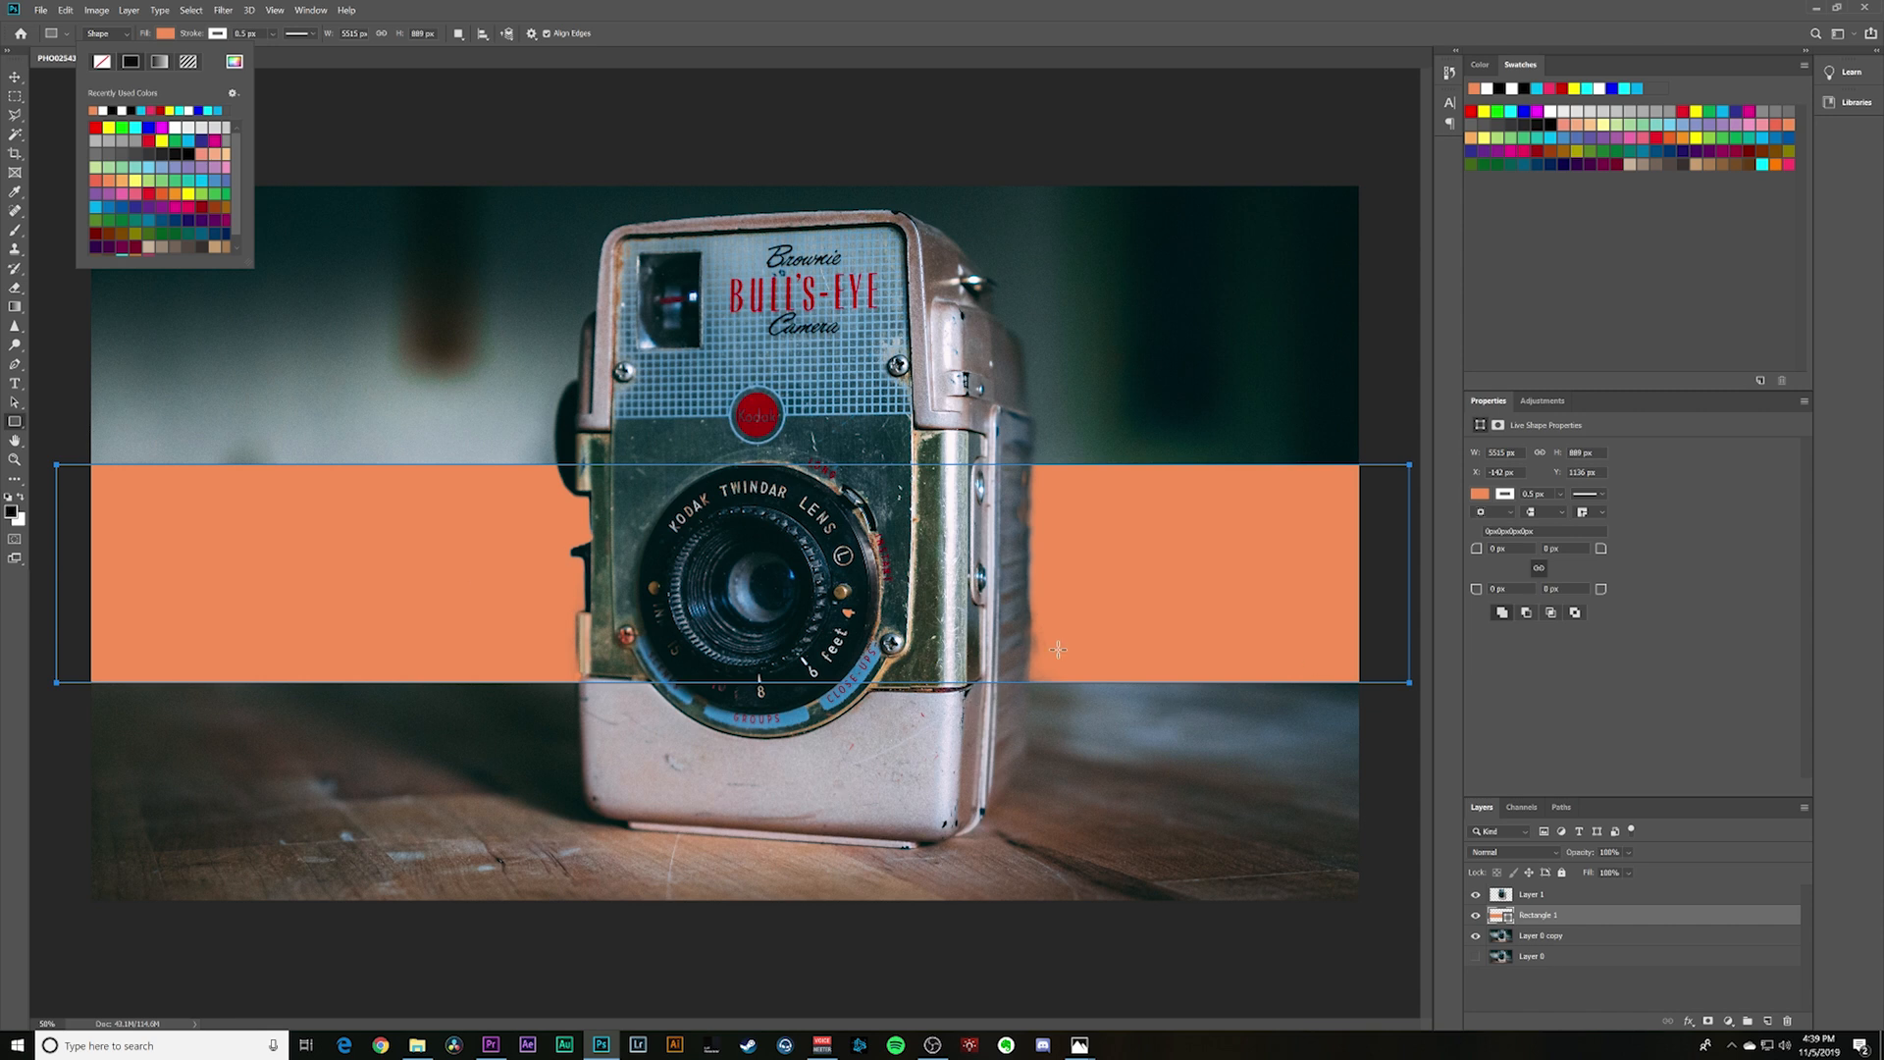
click(1569, 933)
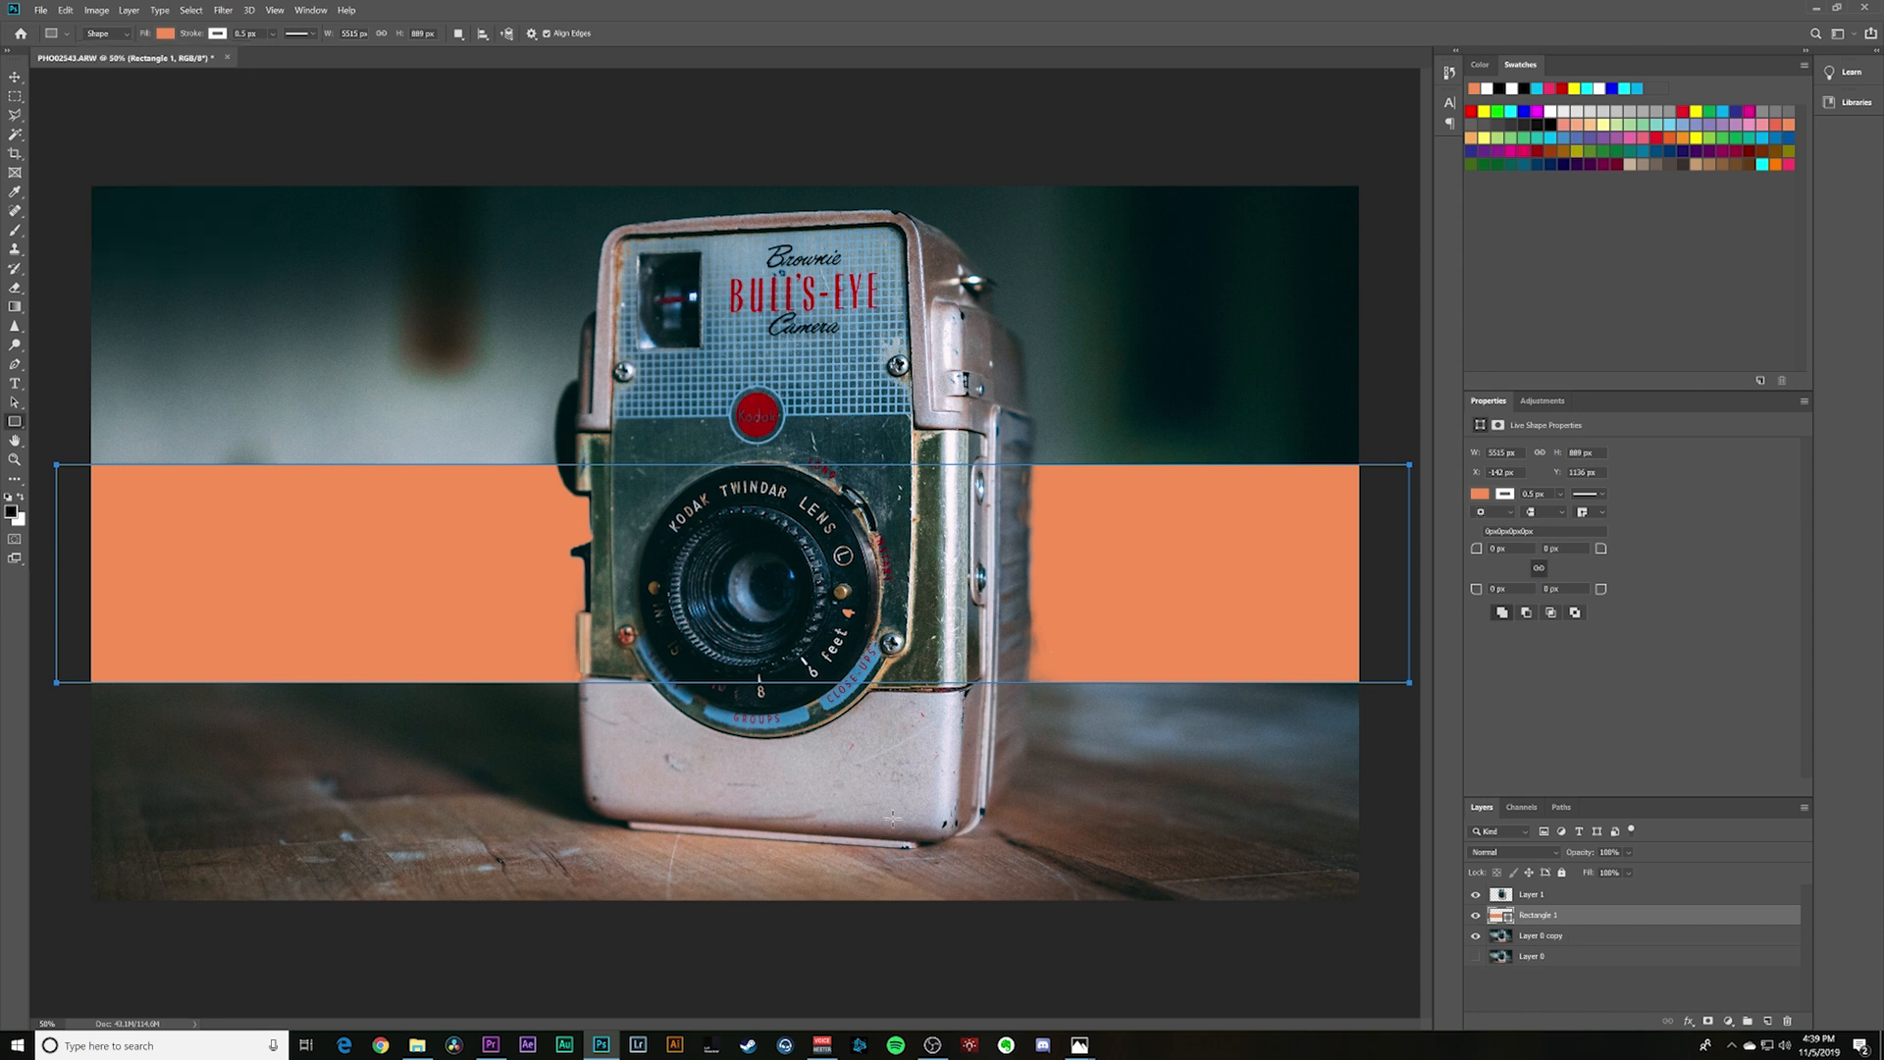
- Set the orange rectangle layer's blend mode to Overlay
click(1528, 853)
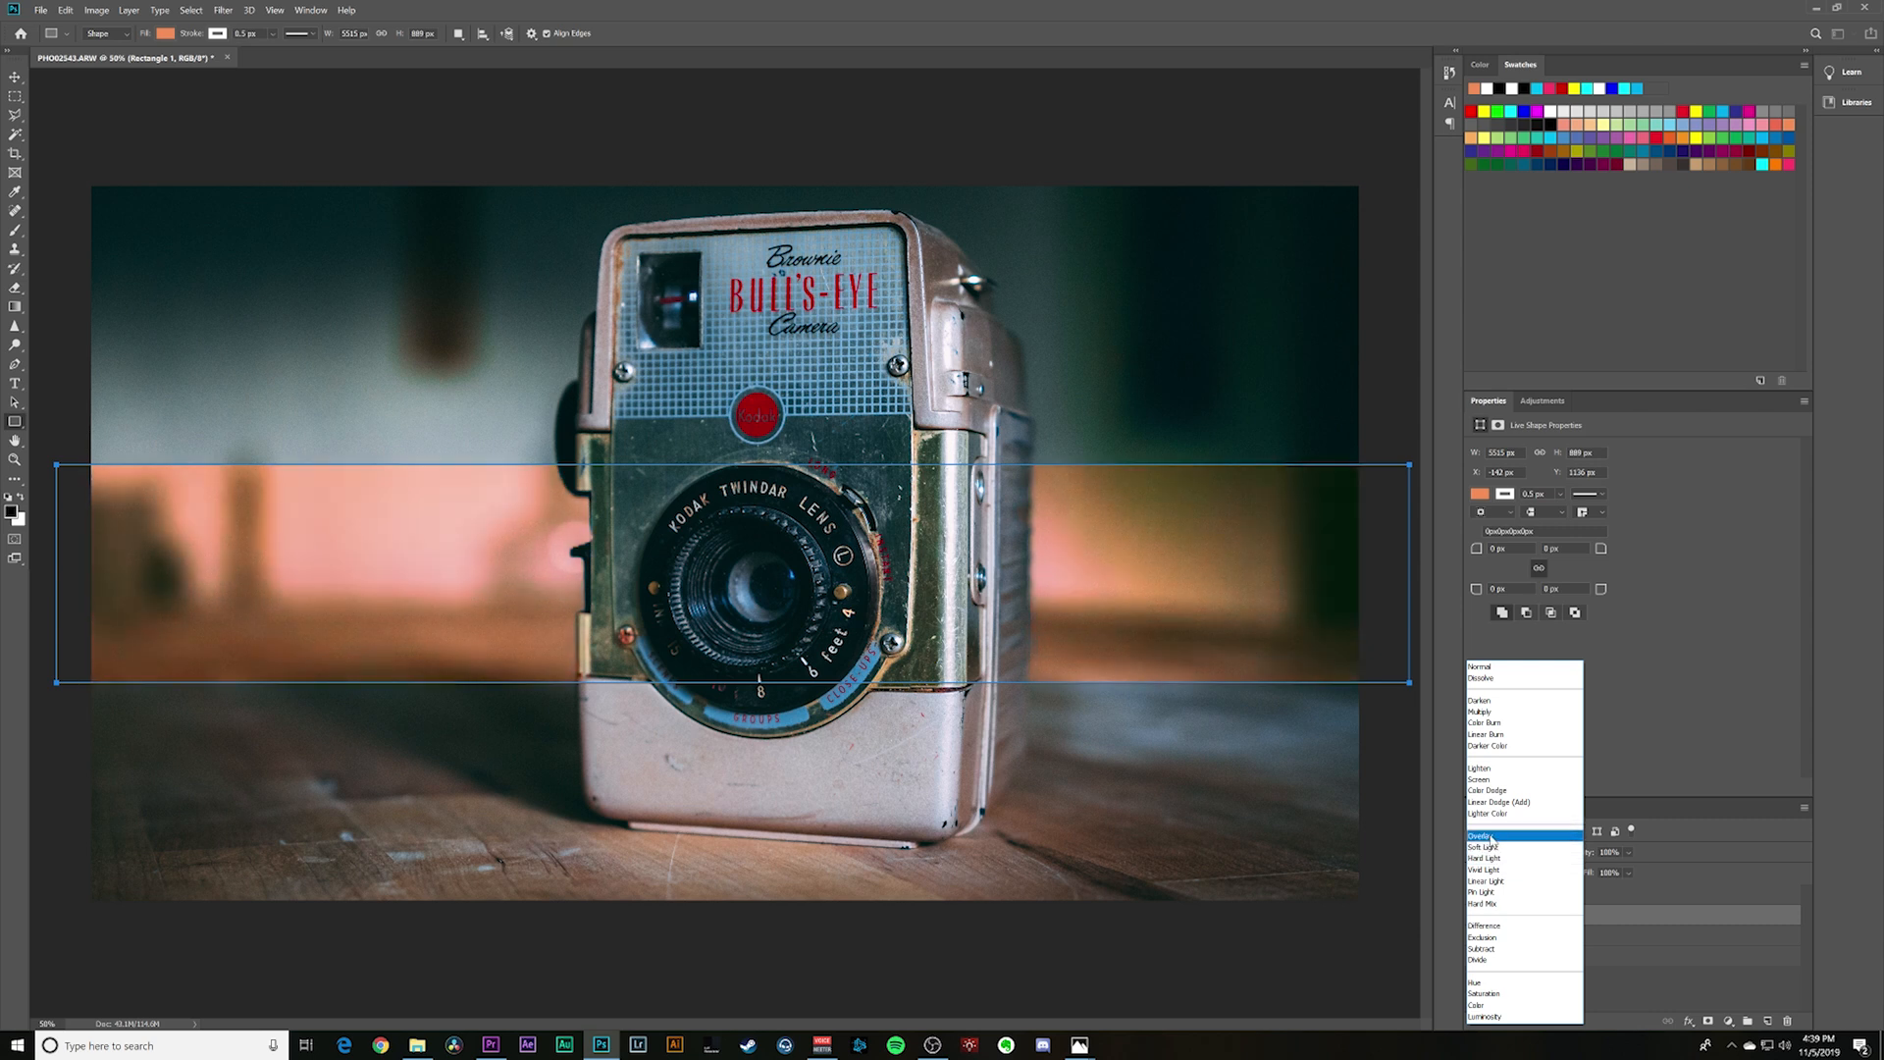
click(1492, 836)
click(1590, 976)
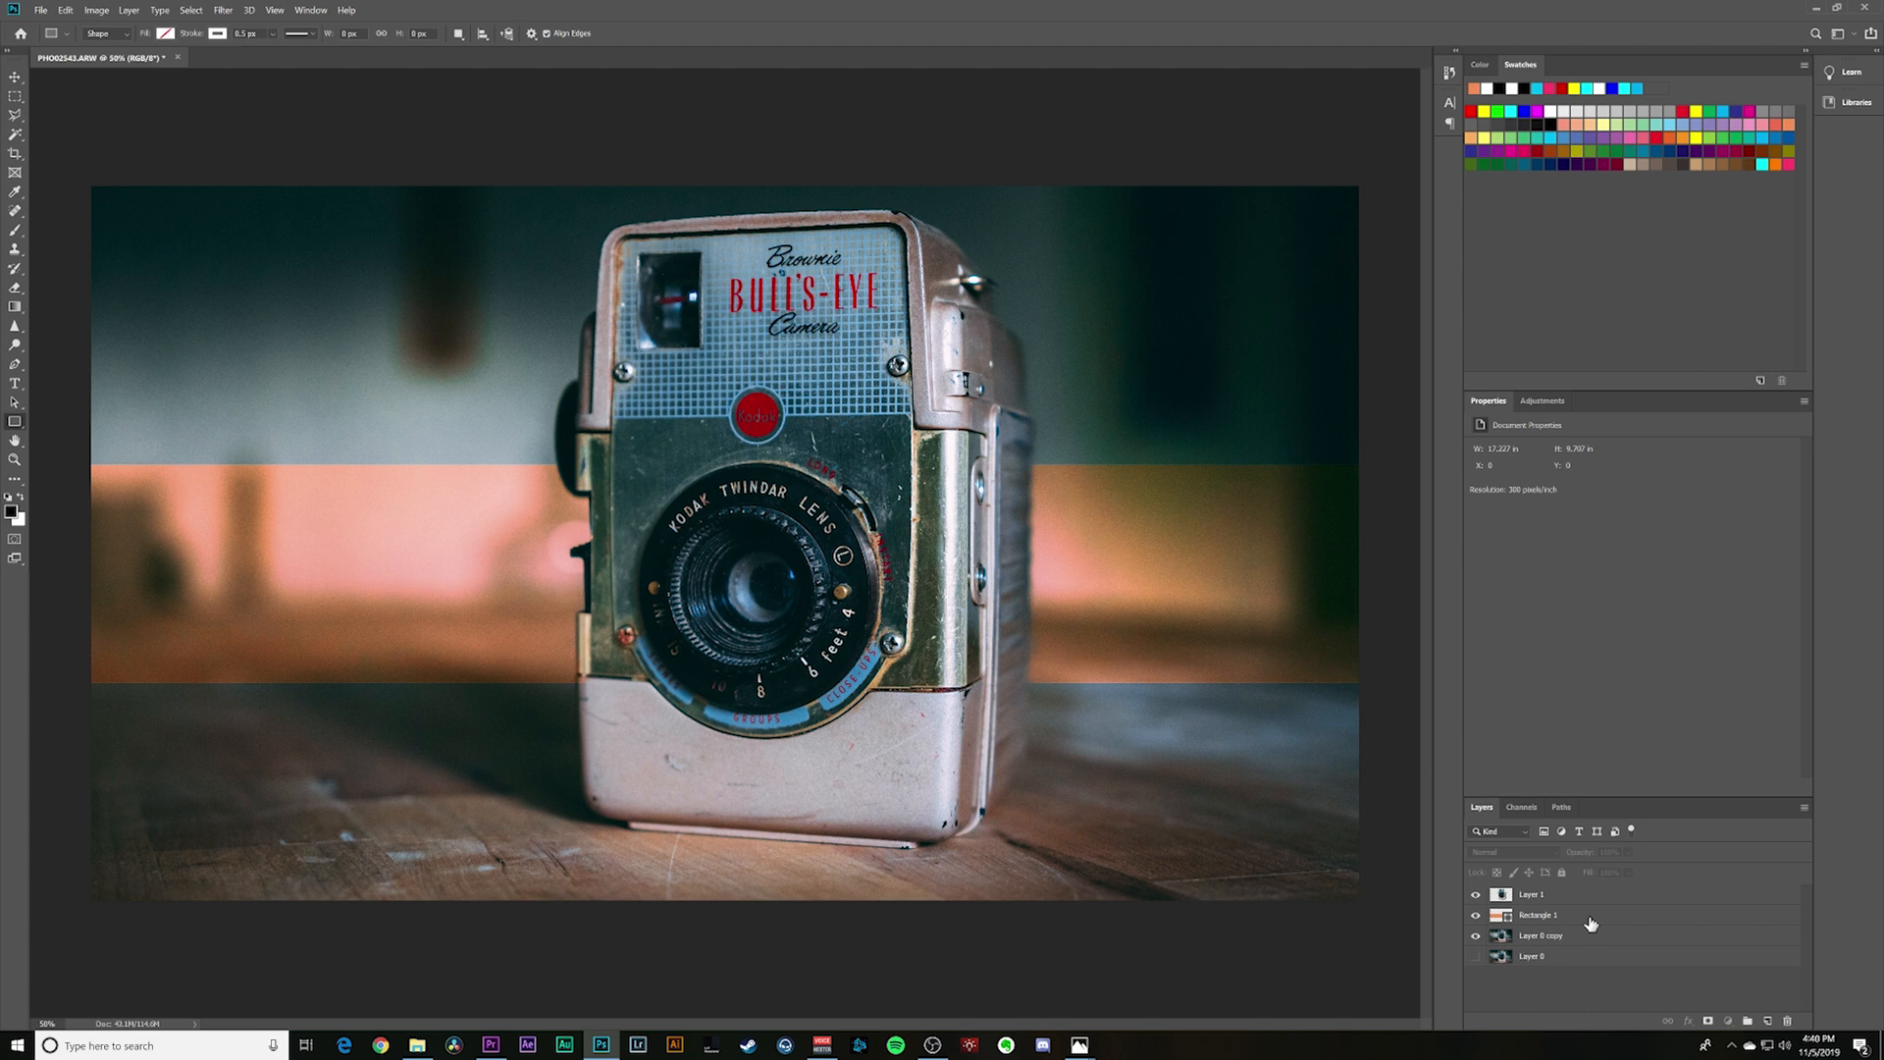
- Try the orange rectangle at 71% opacity and restore its full strength
click(1550, 915)
click(1629, 853)
click(1635, 871)
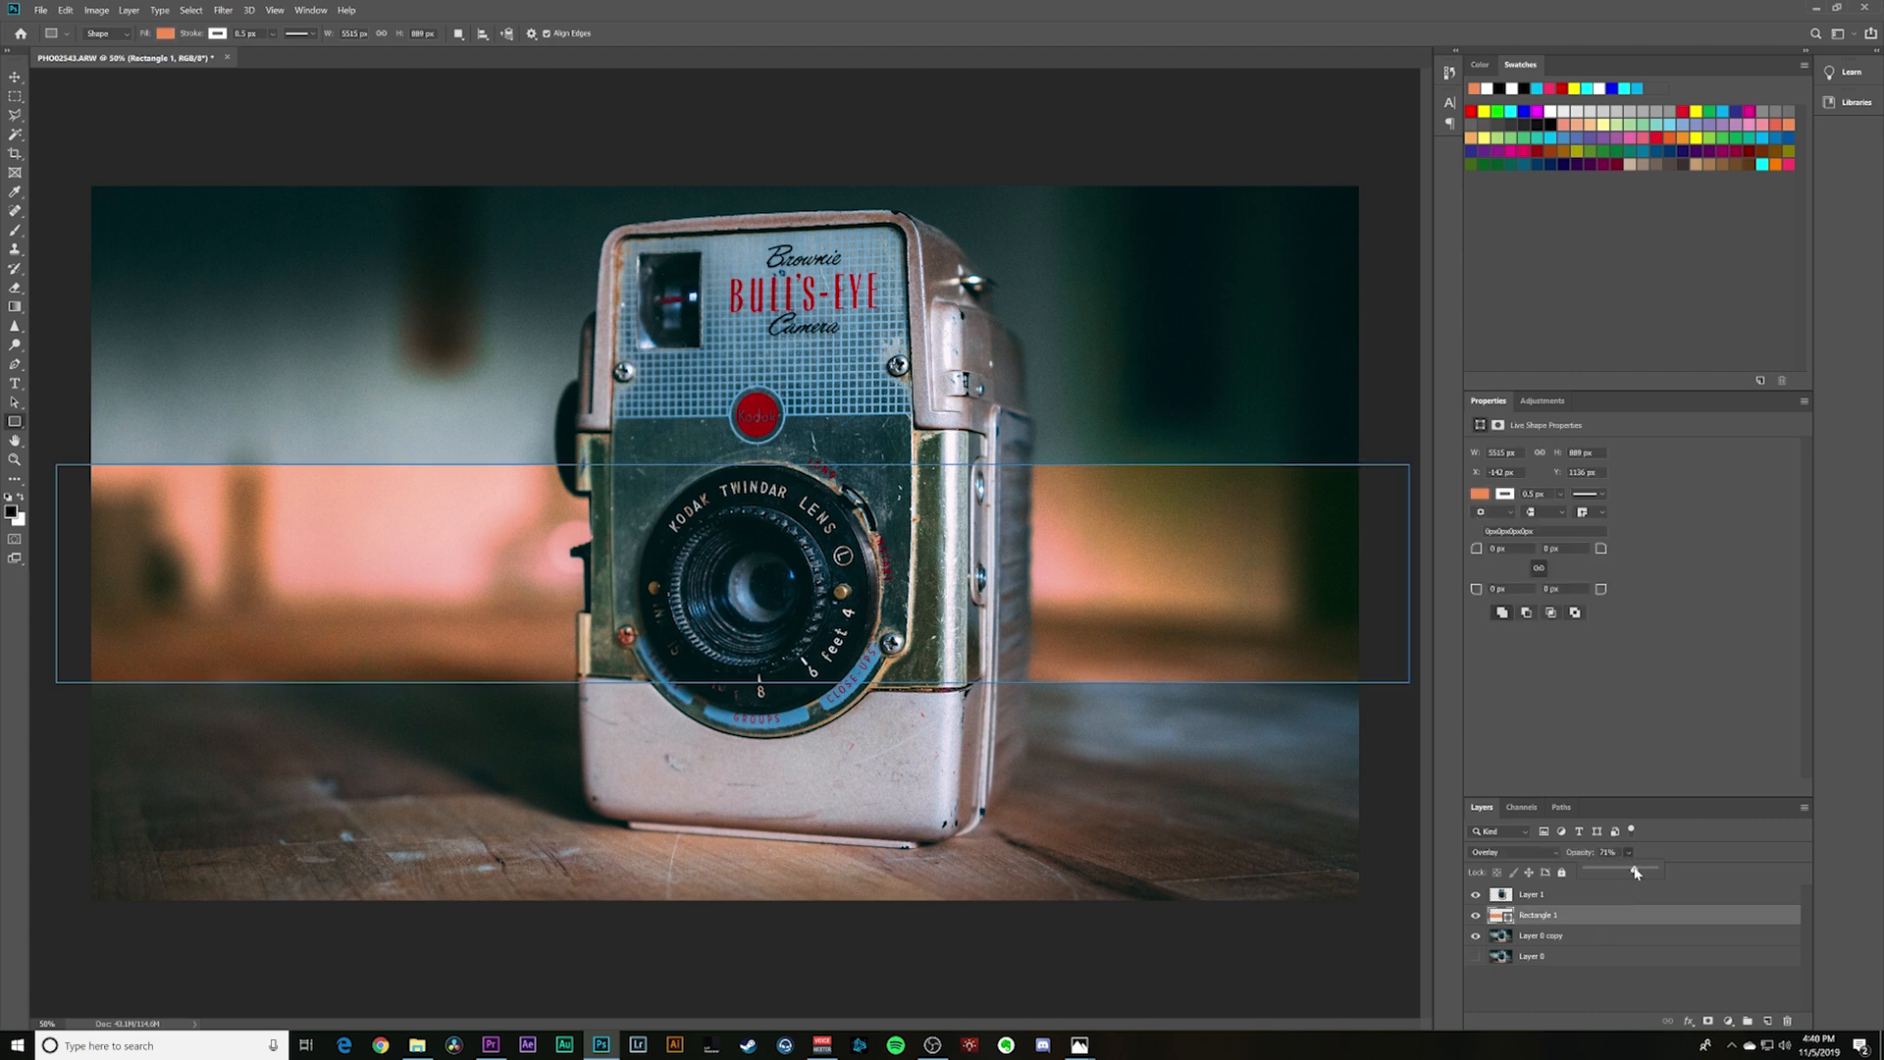
click(1623, 993)
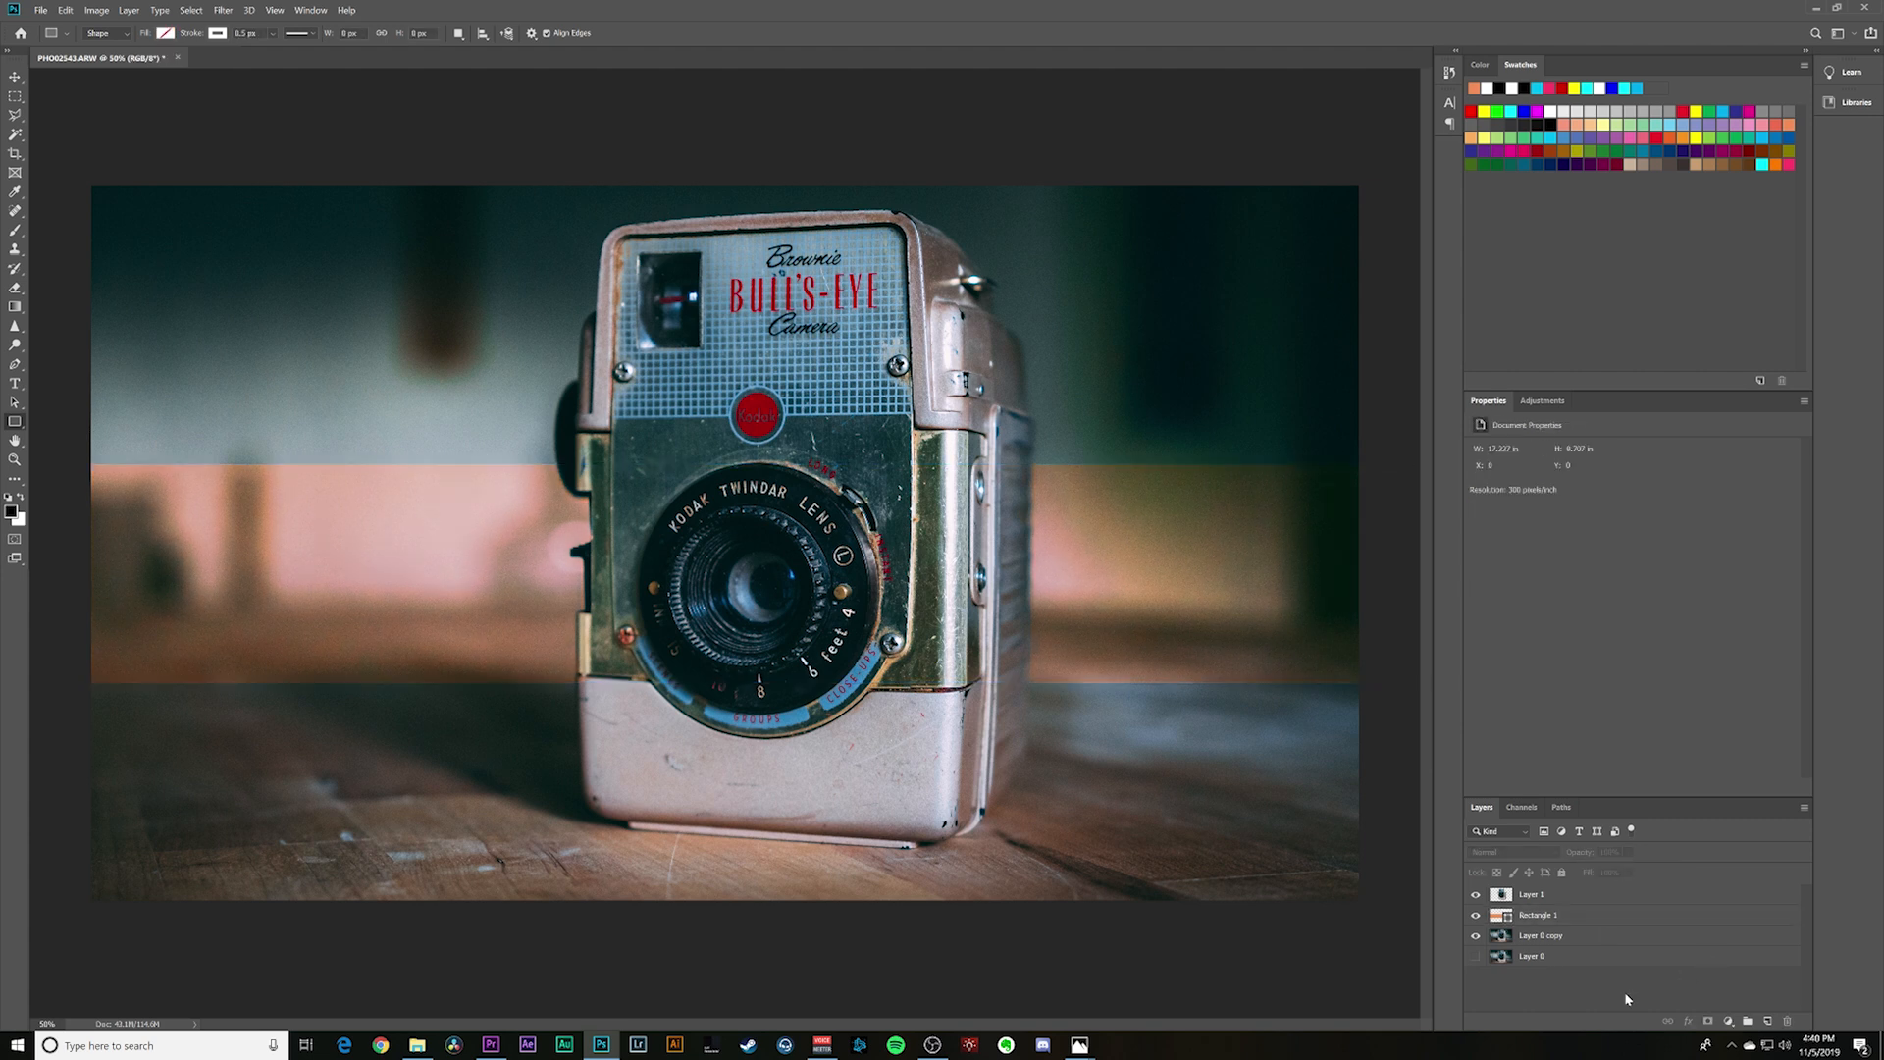
click(1597, 907)
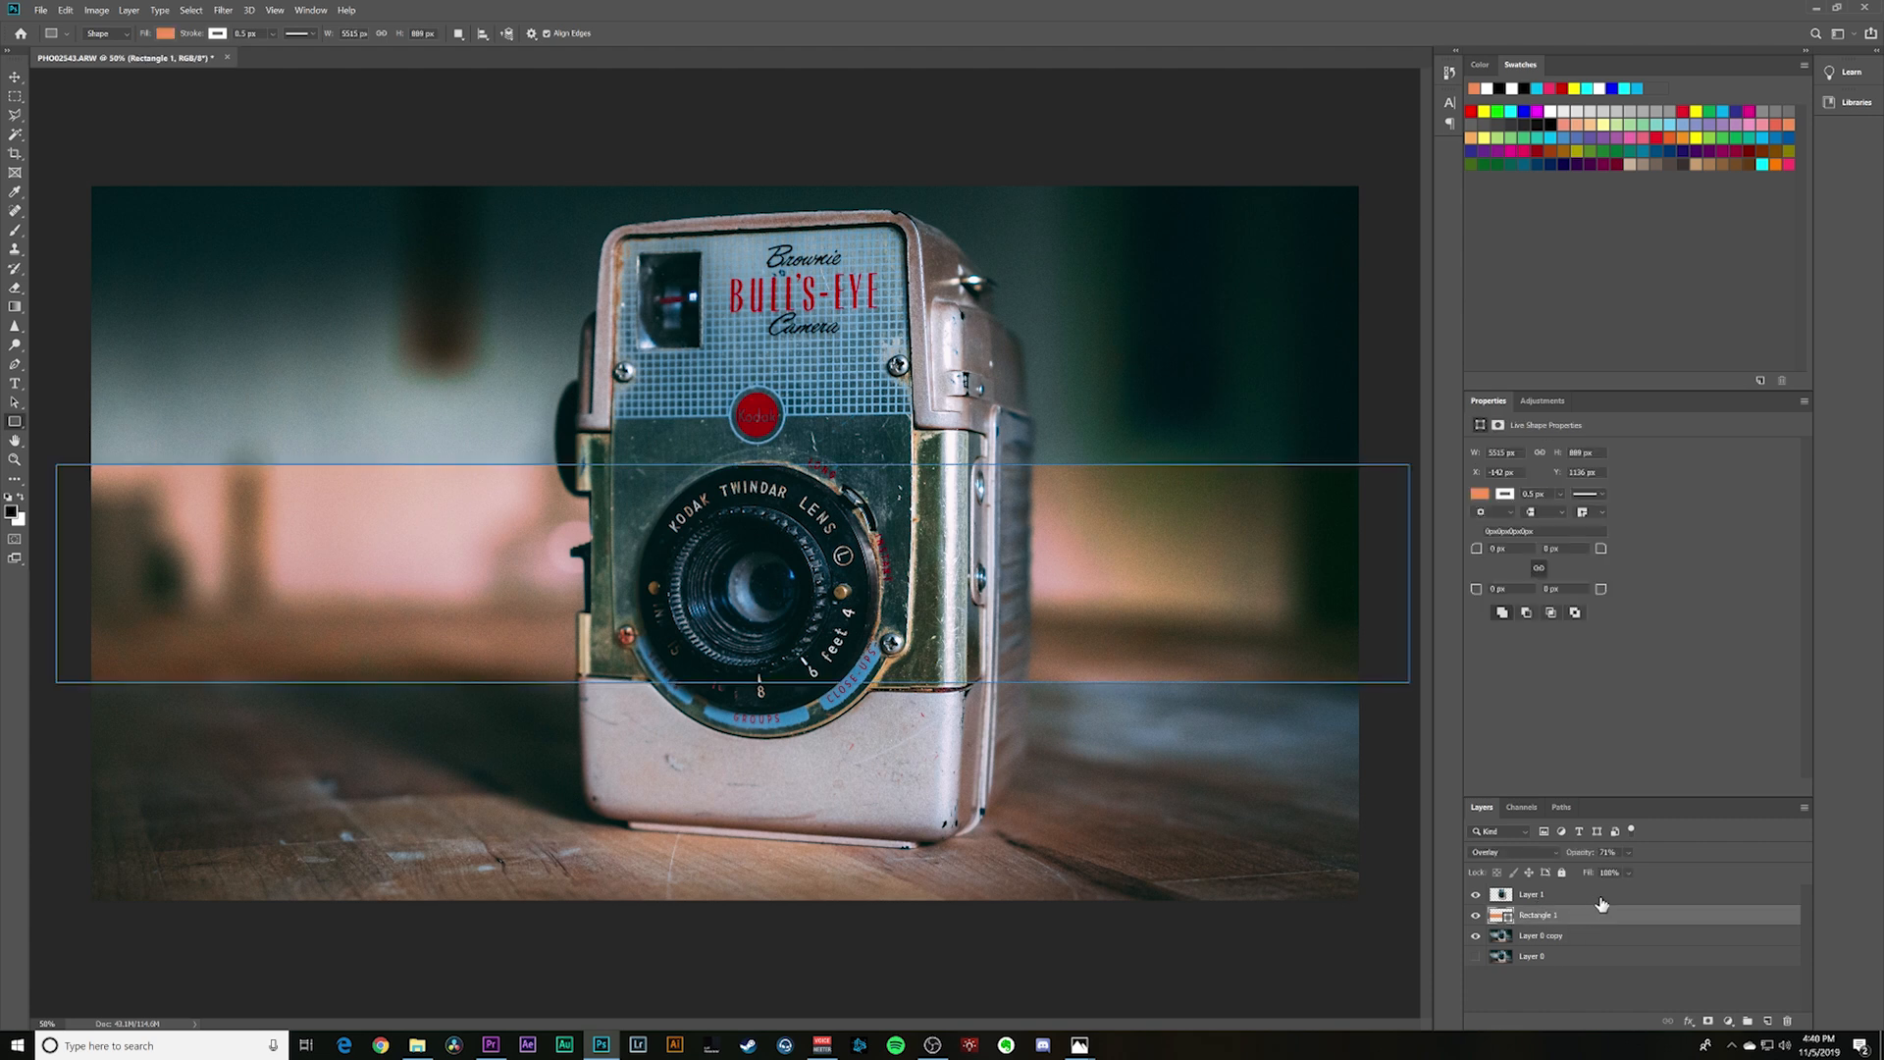
click(1628, 872)
click(1629, 995)
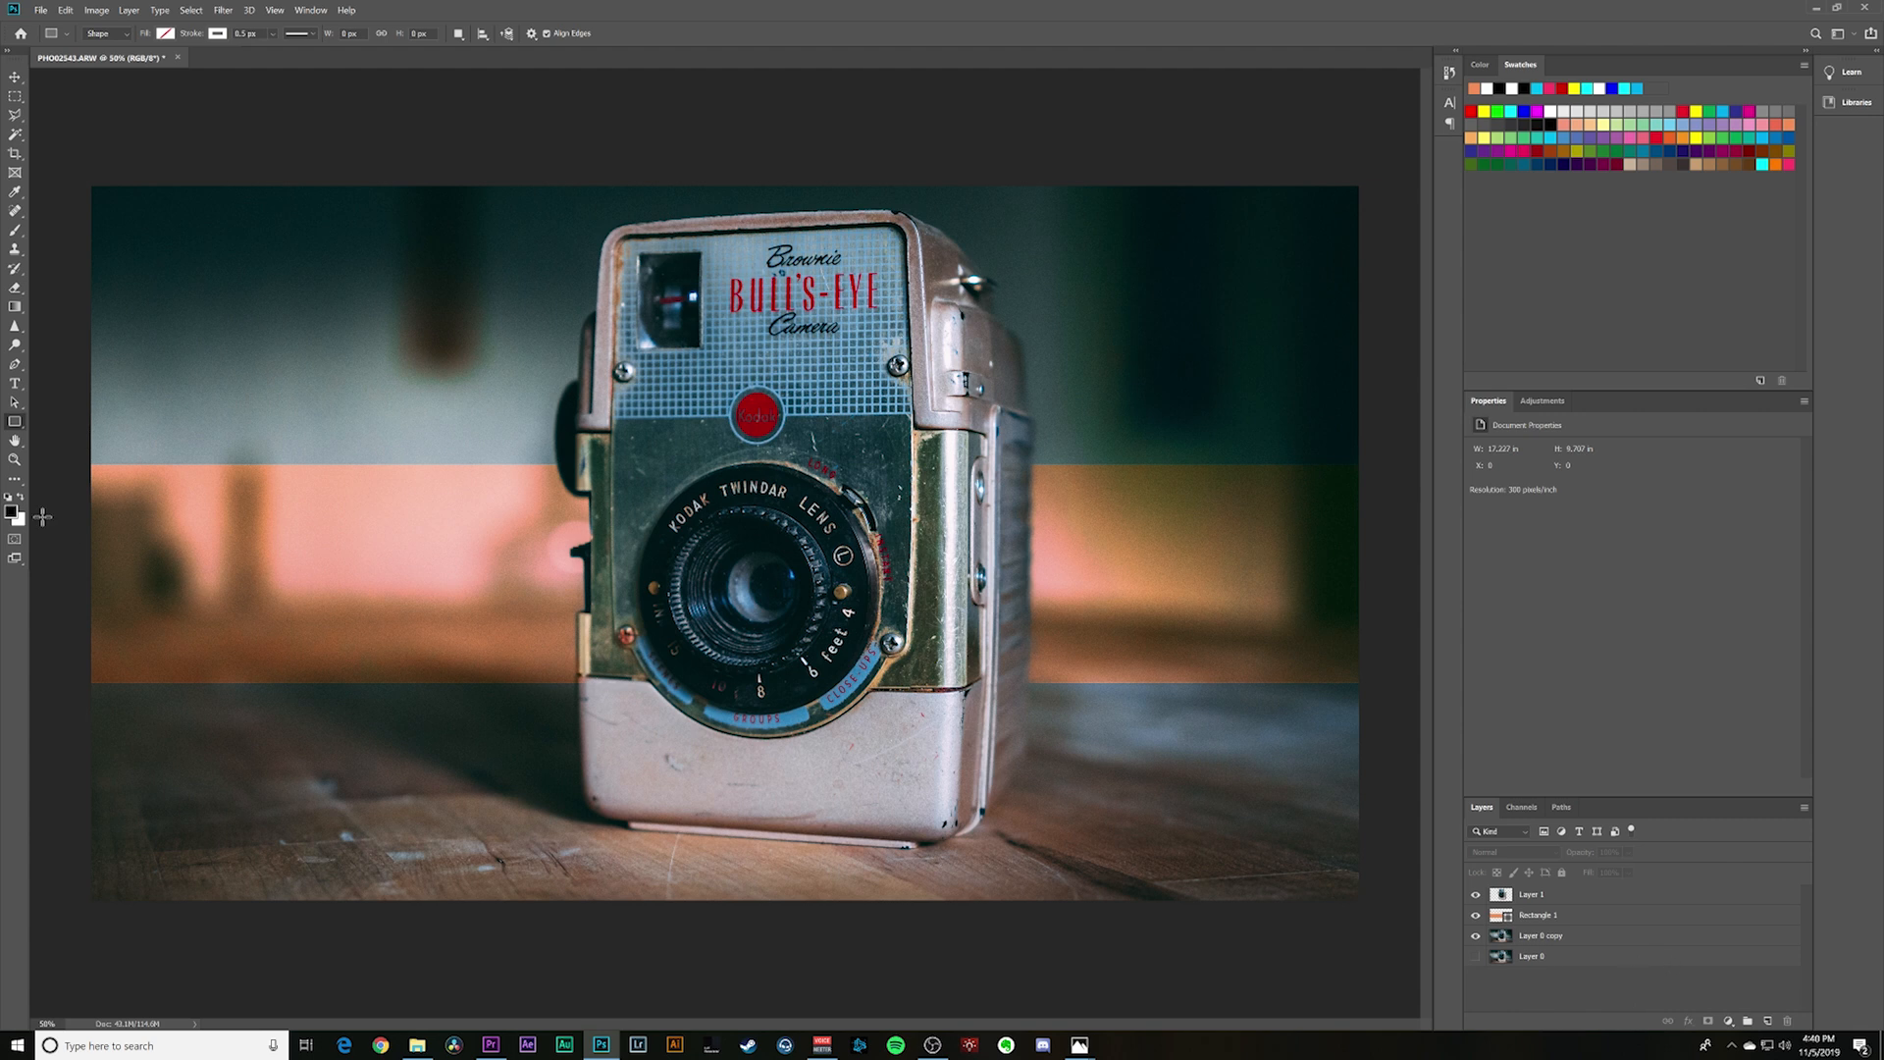
- Draw a thin rectangle about 5200 × 200 px just below the orange band and fill it with Dark Violet Magenta
drag(81, 697, 1383, 743)
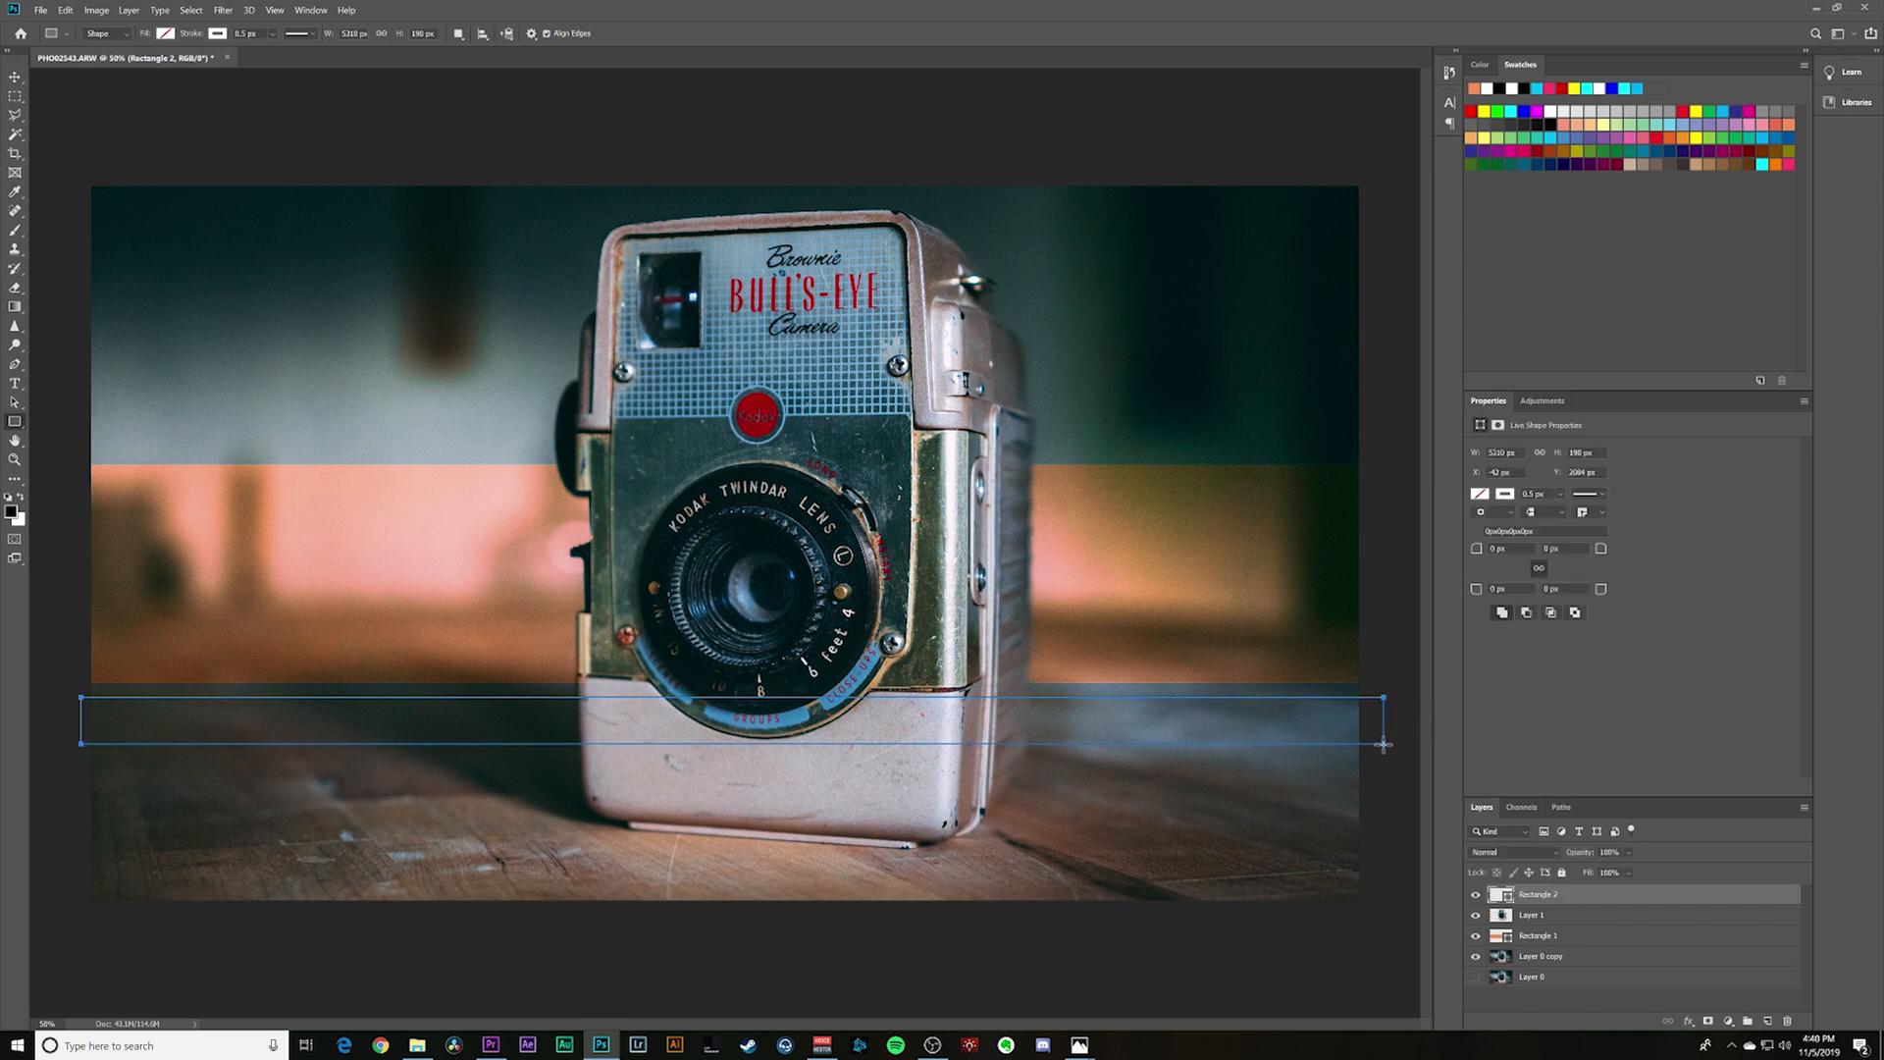
click(164, 34)
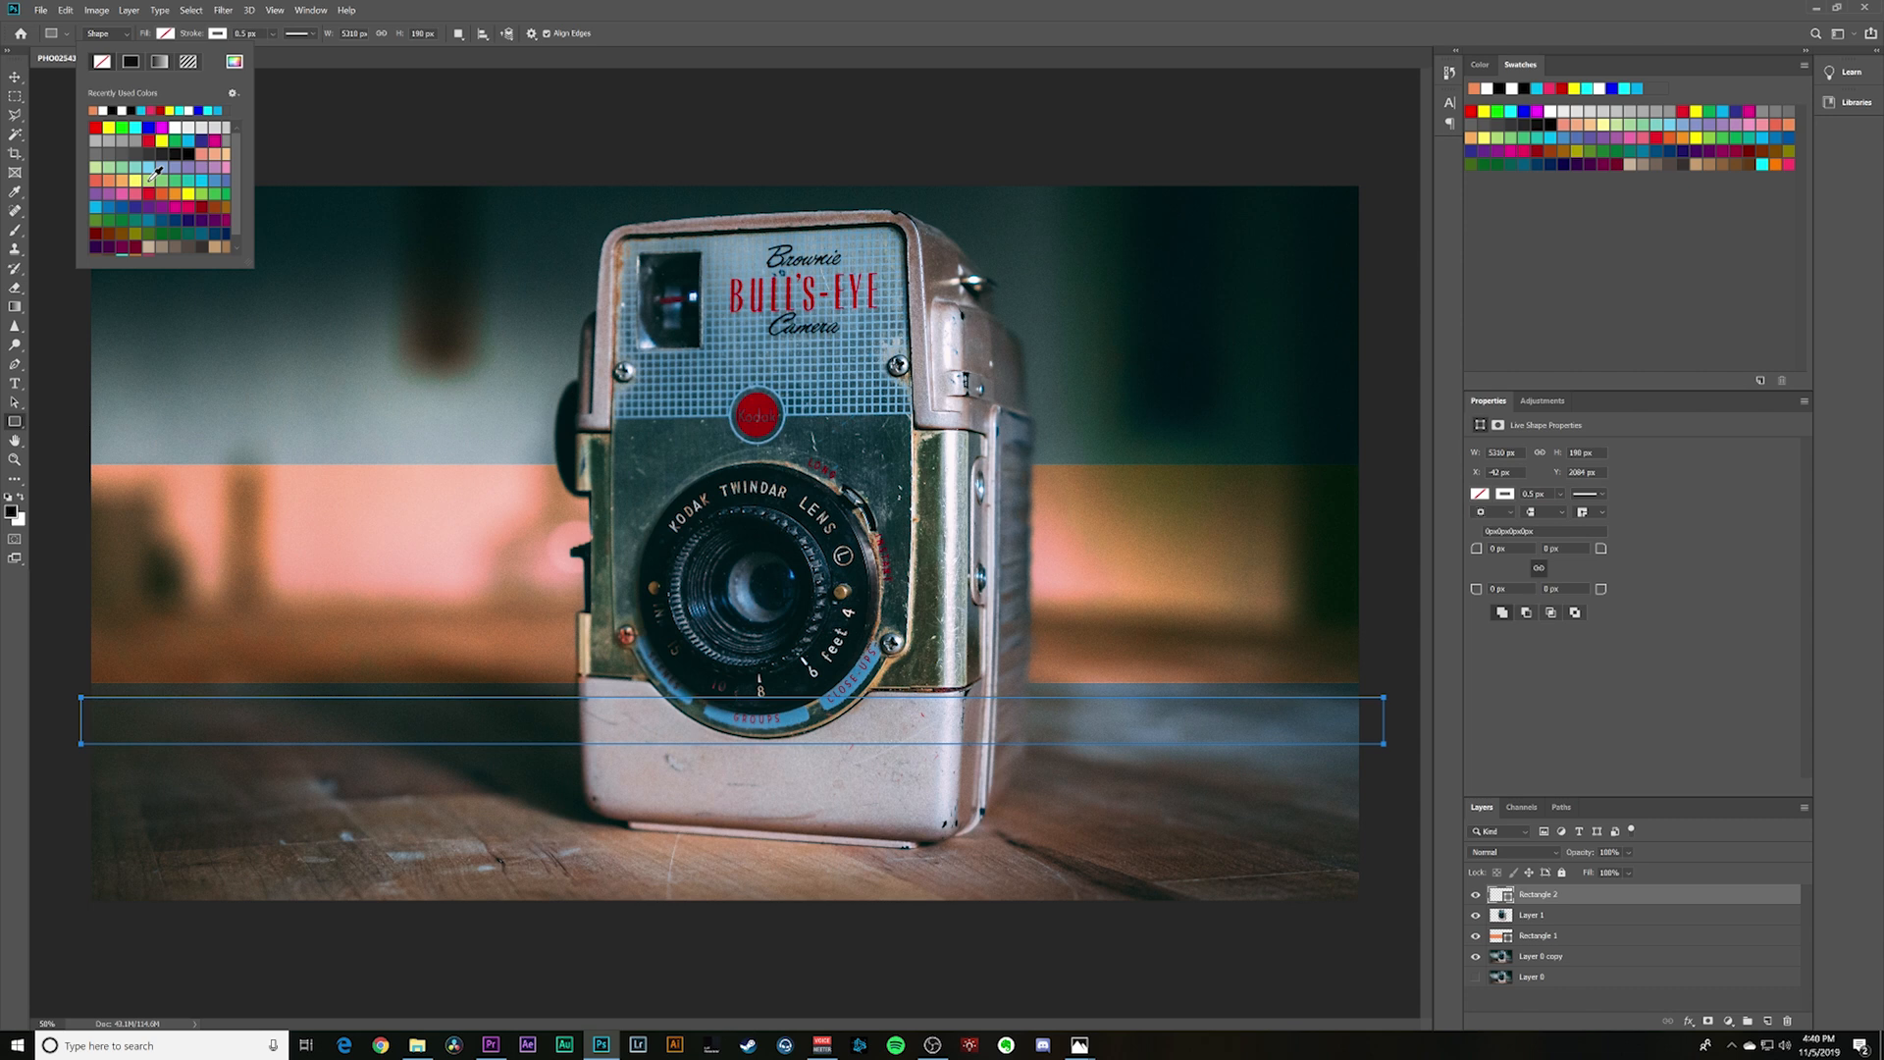
click(215, 216)
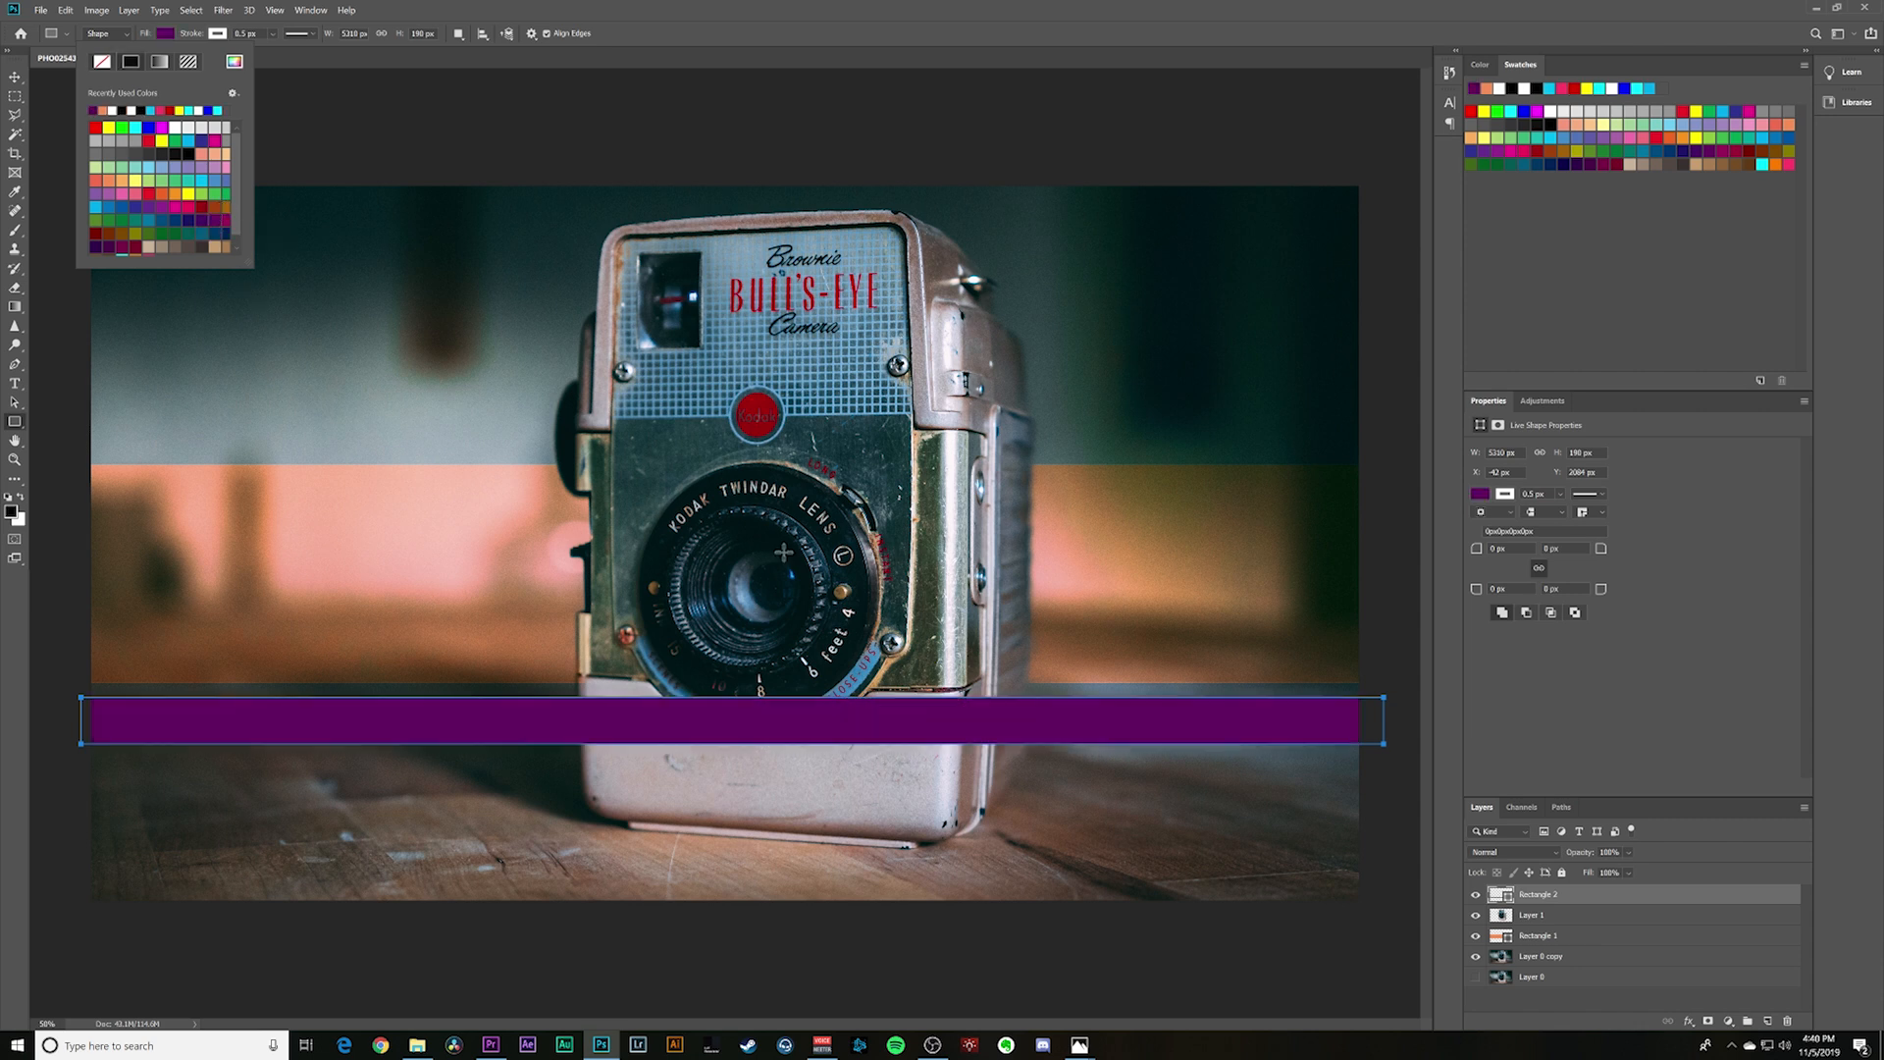
- Place the purple rectangle's layer beneath Rectangle 1 and shift the bar left so its right end falls inside the image
drag(1651, 898, 1586, 947)
key(v)
drag(1133, 737, 1092, 737)
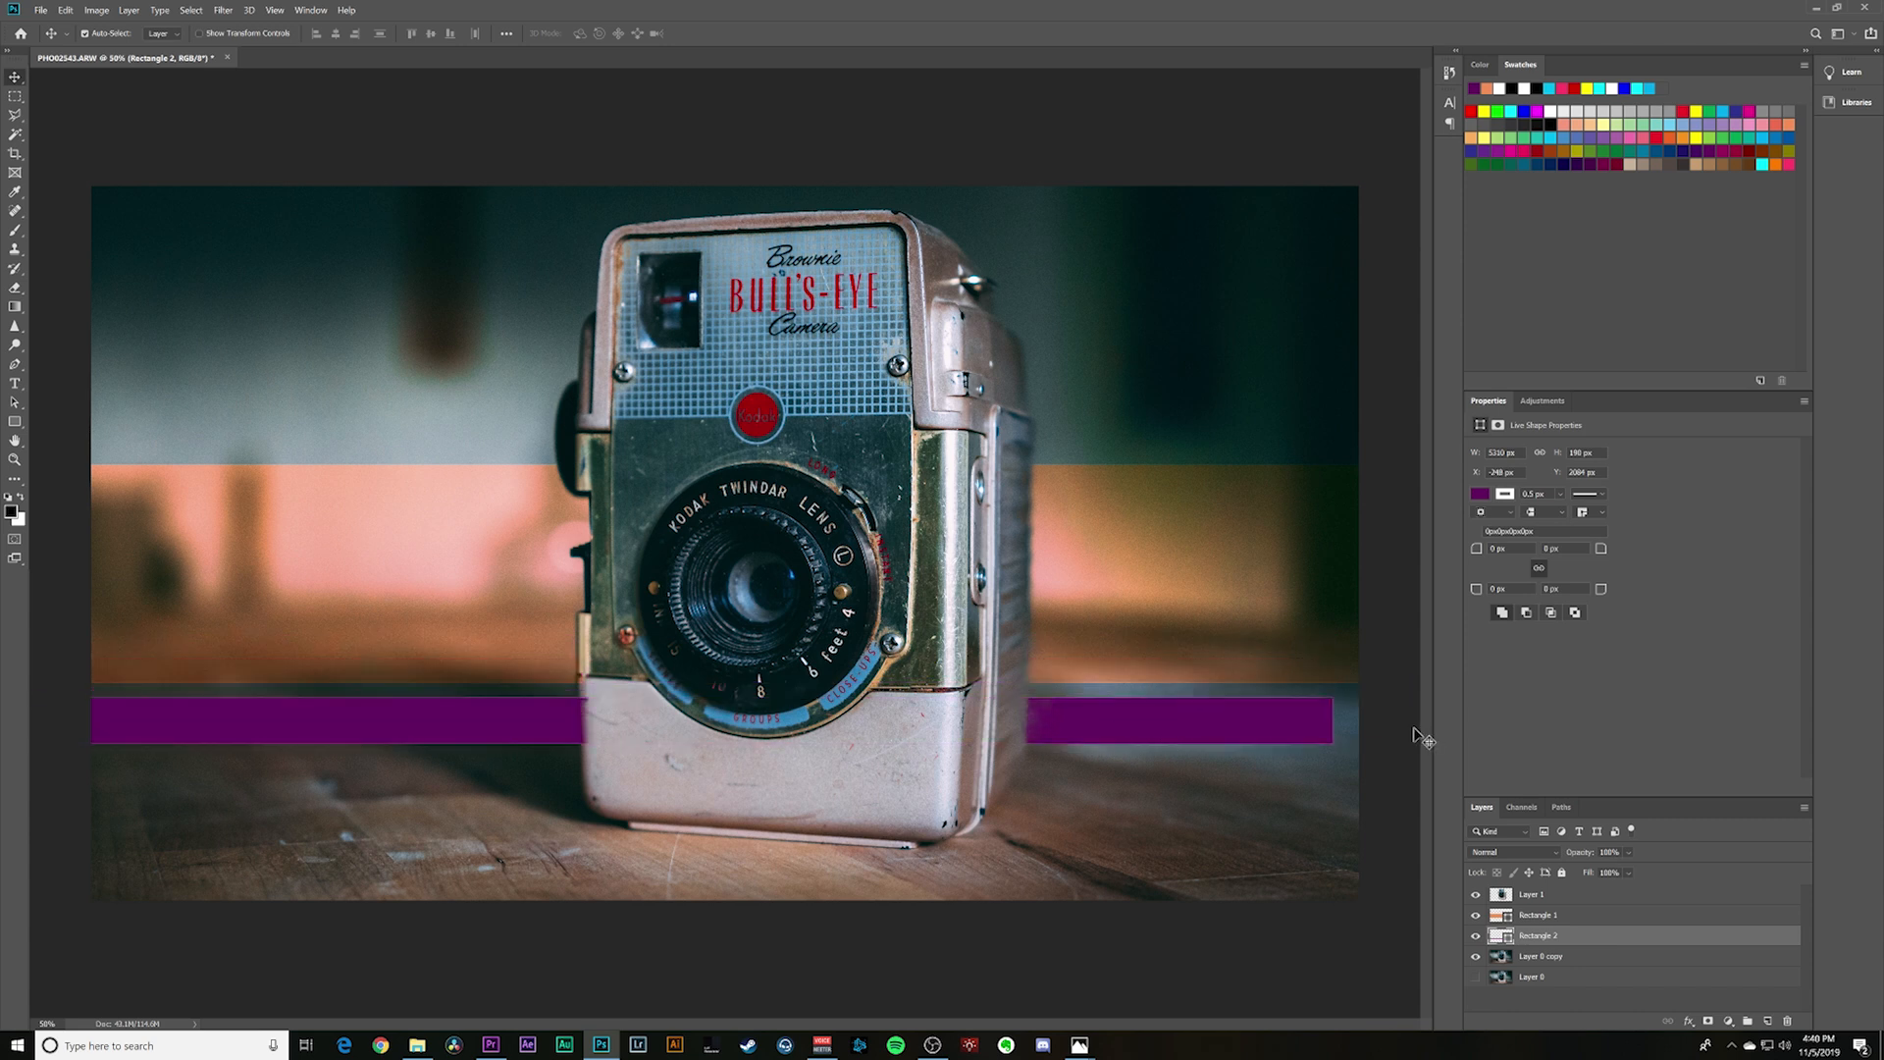
- Span the purple bar across the full image width at about a -2.26° tilt and set its blend mode to Overlay
drag(1253, 724, 1310, 738)
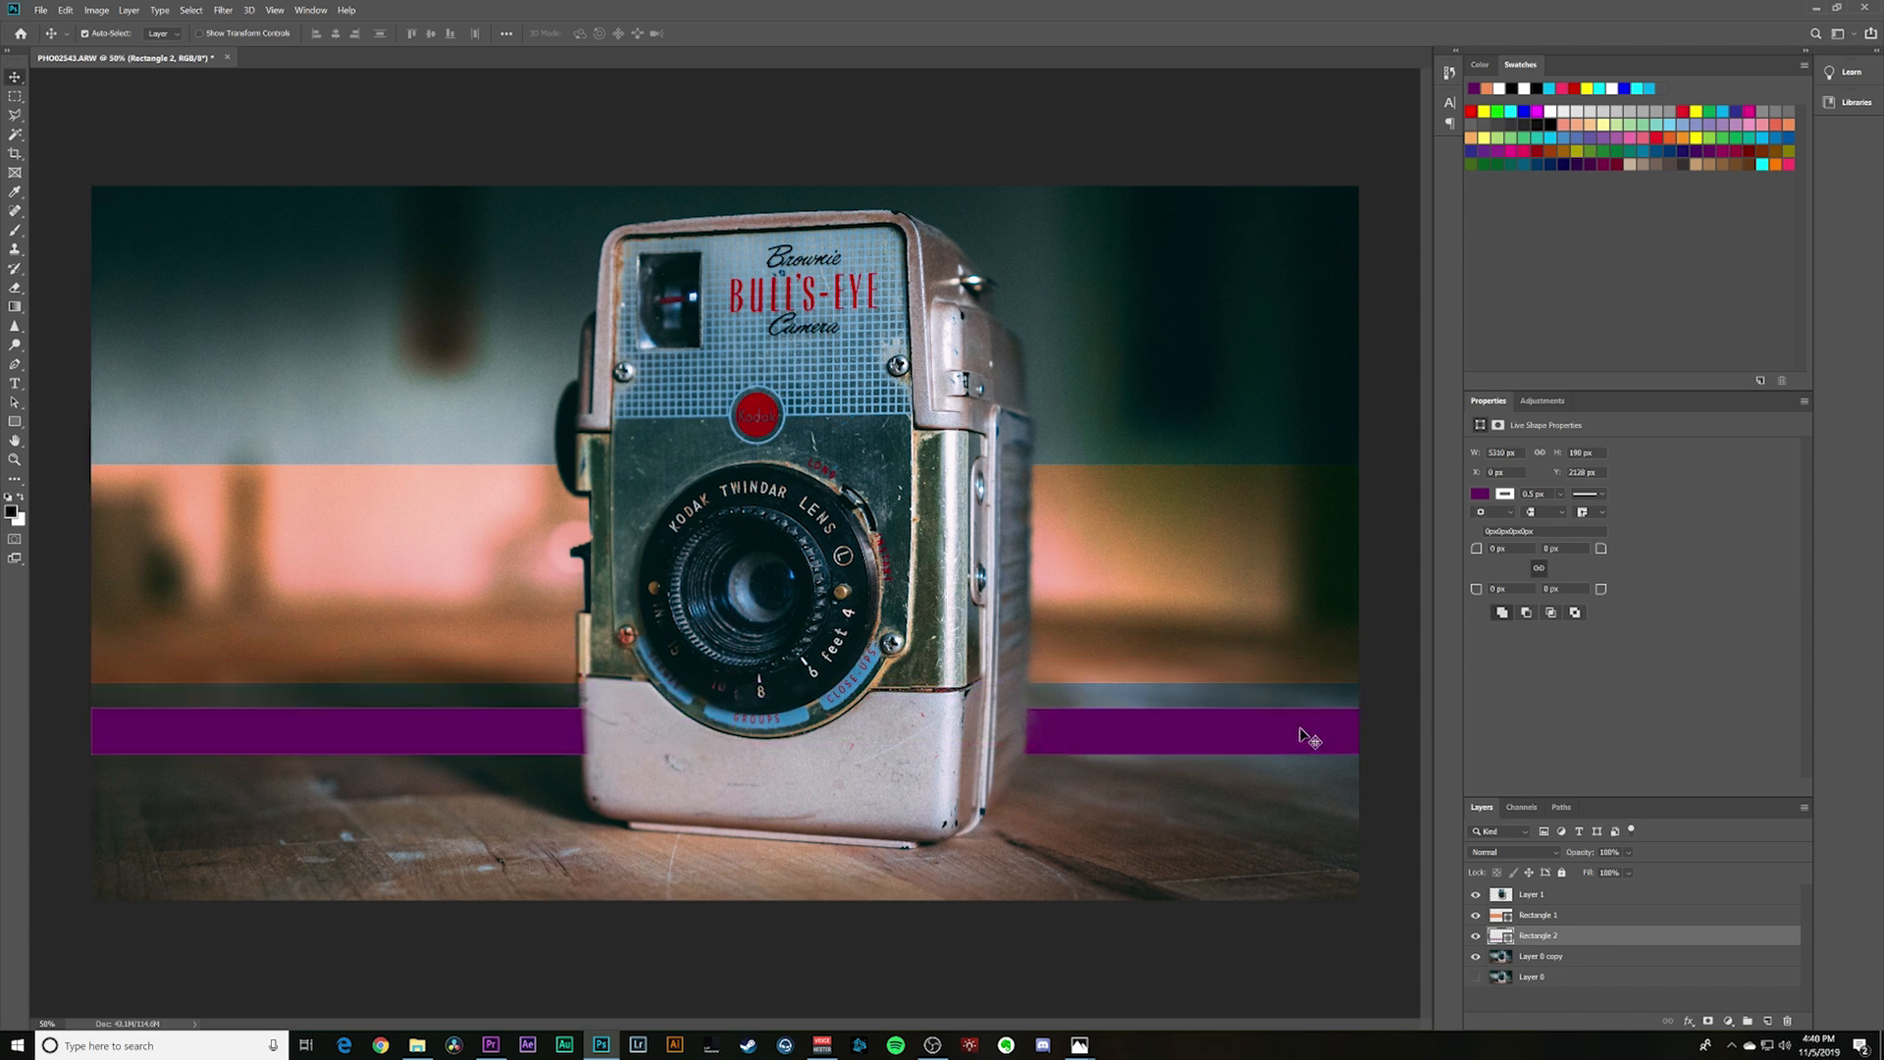
key(ctrl+t)
drag(1405, 703, 1397, 679)
drag(1293, 708, 1272, 716)
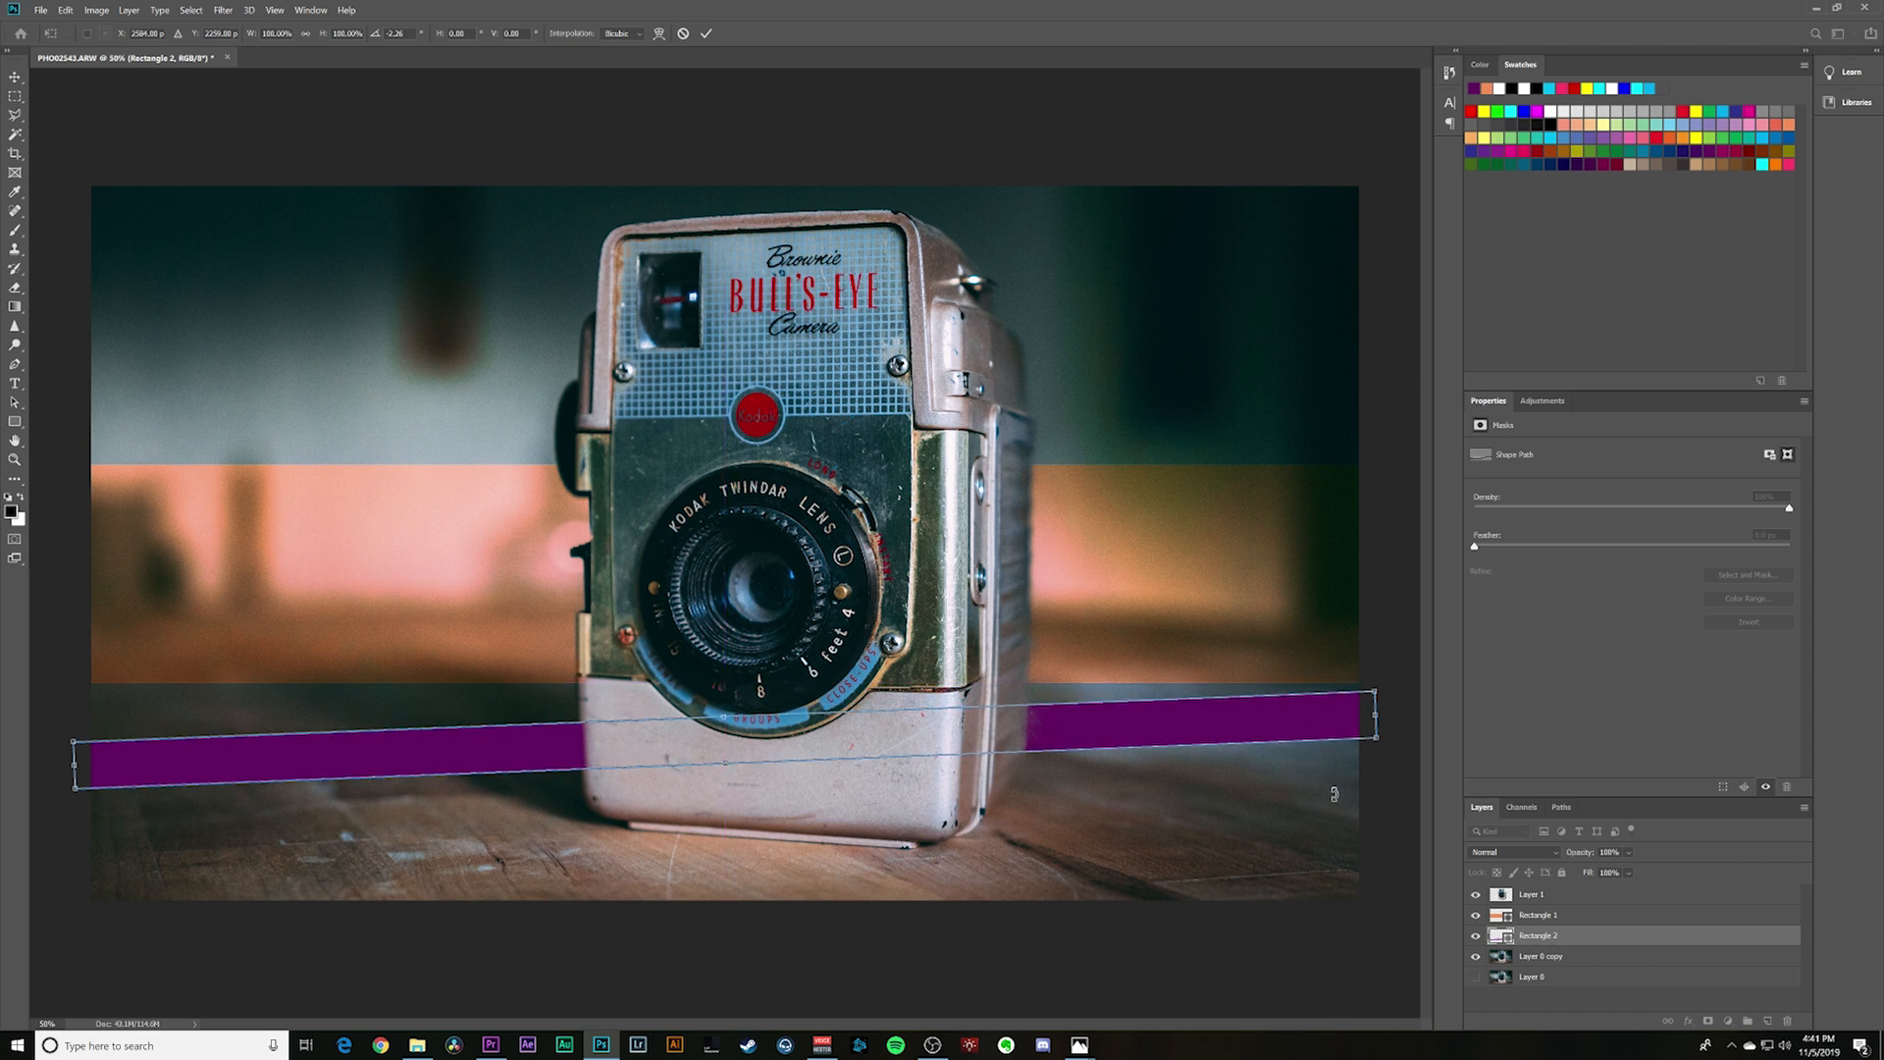
key(Return)
click(1531, 851)
click(1506, 837)
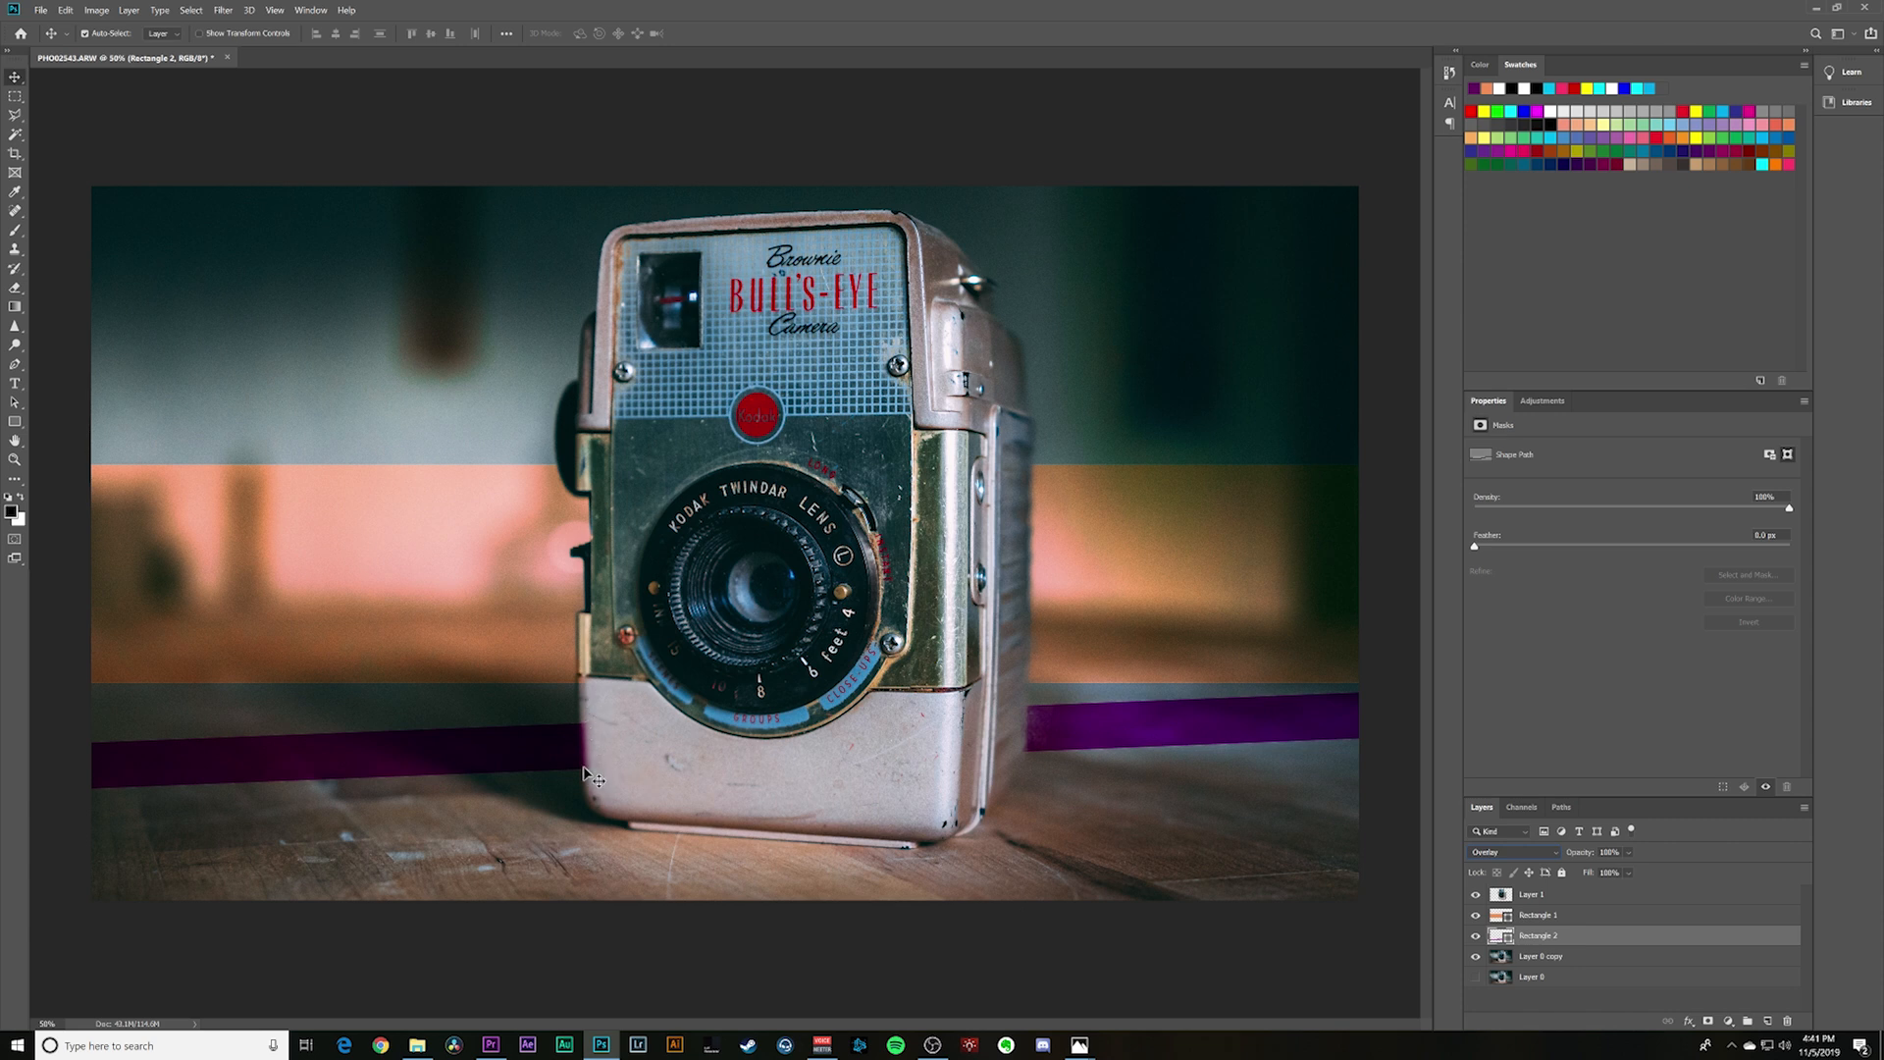
- Rasterize the purple bar and erase its spill along the camera's lower left edge with a small soft round eraser
key(e)
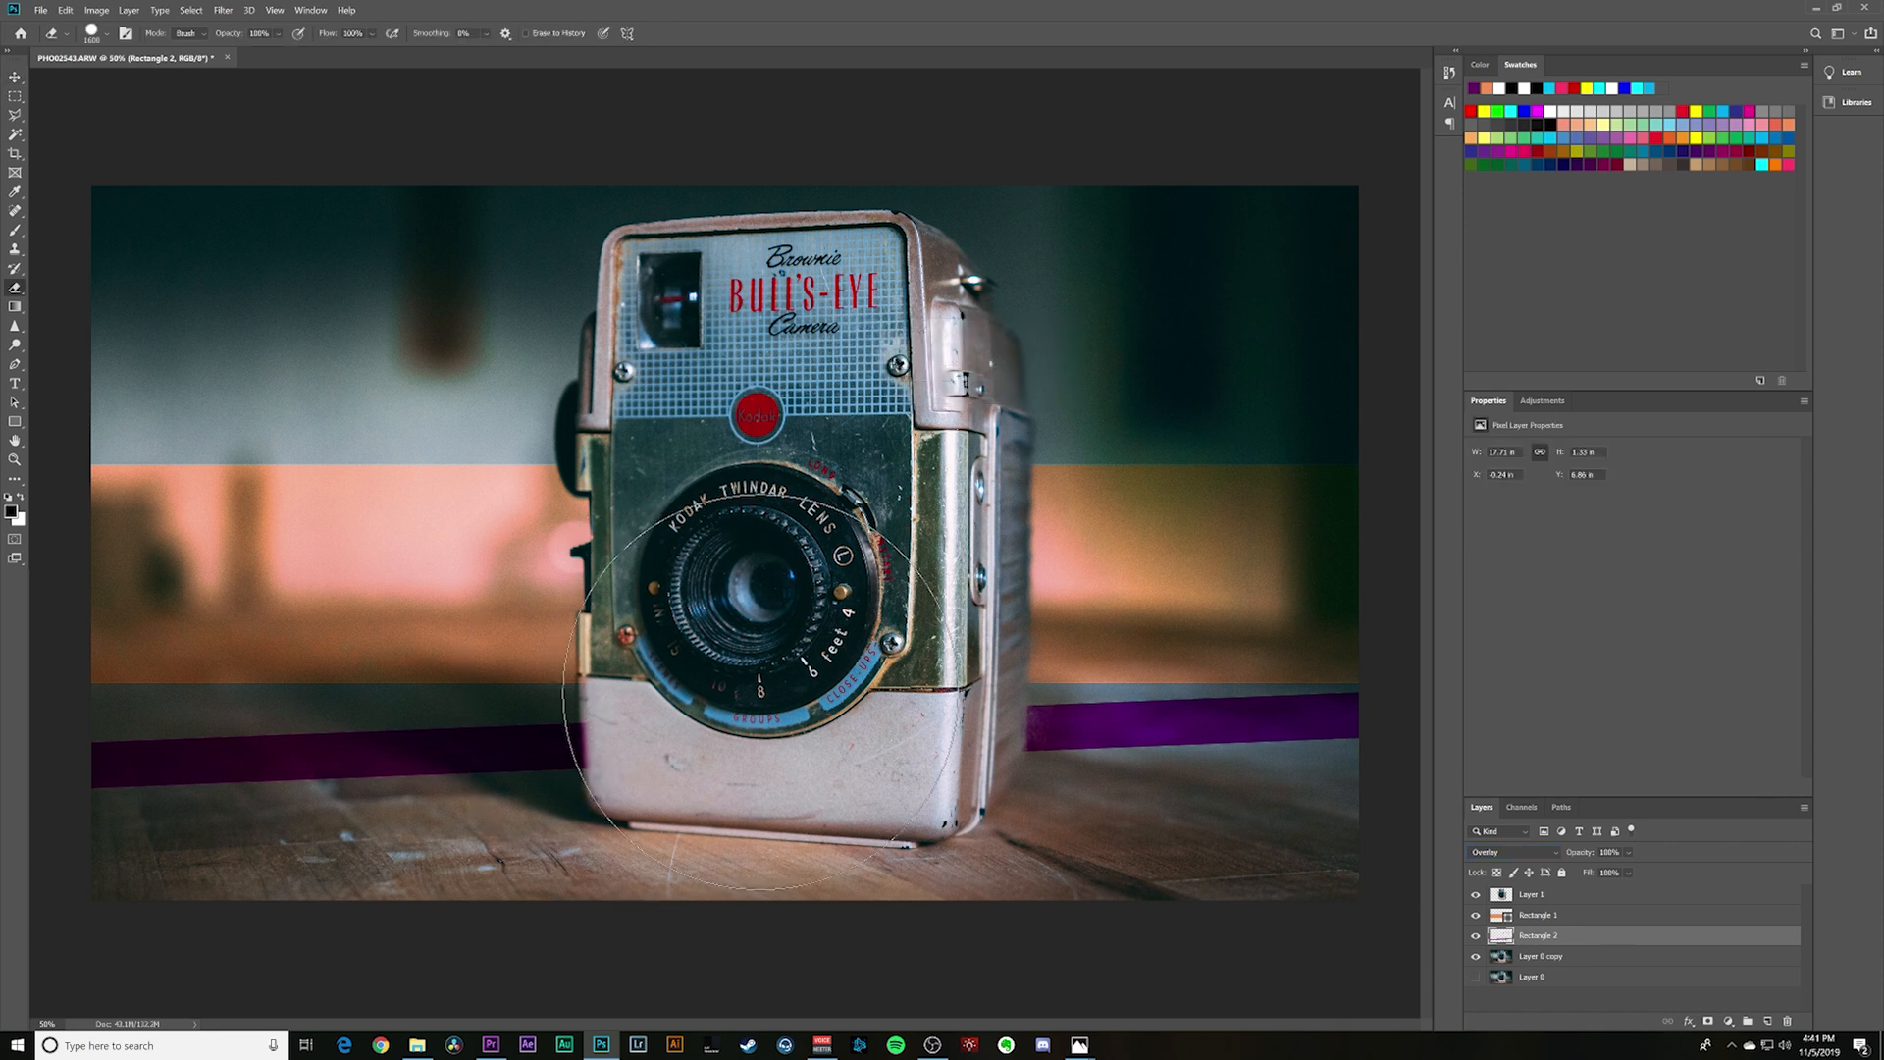
key(bracketleft)
key(bracketleft)
key(bracketleft)
key(bracketleft)
key(bracketleft)
key(bracketleft)
key(bracketleft)
key(bracketleft)
key(bracketleft)
key(bracketleft)
key(bracketleft)
key(bracketleft)
key(bracketleft)
key(bracketleft)
key(bracketleft)
key(bracketleft)
key(bracketleft)
key(bracketleft)
key(bracketleft)
drag(591, 716, 597, 764)
click(98, 37)
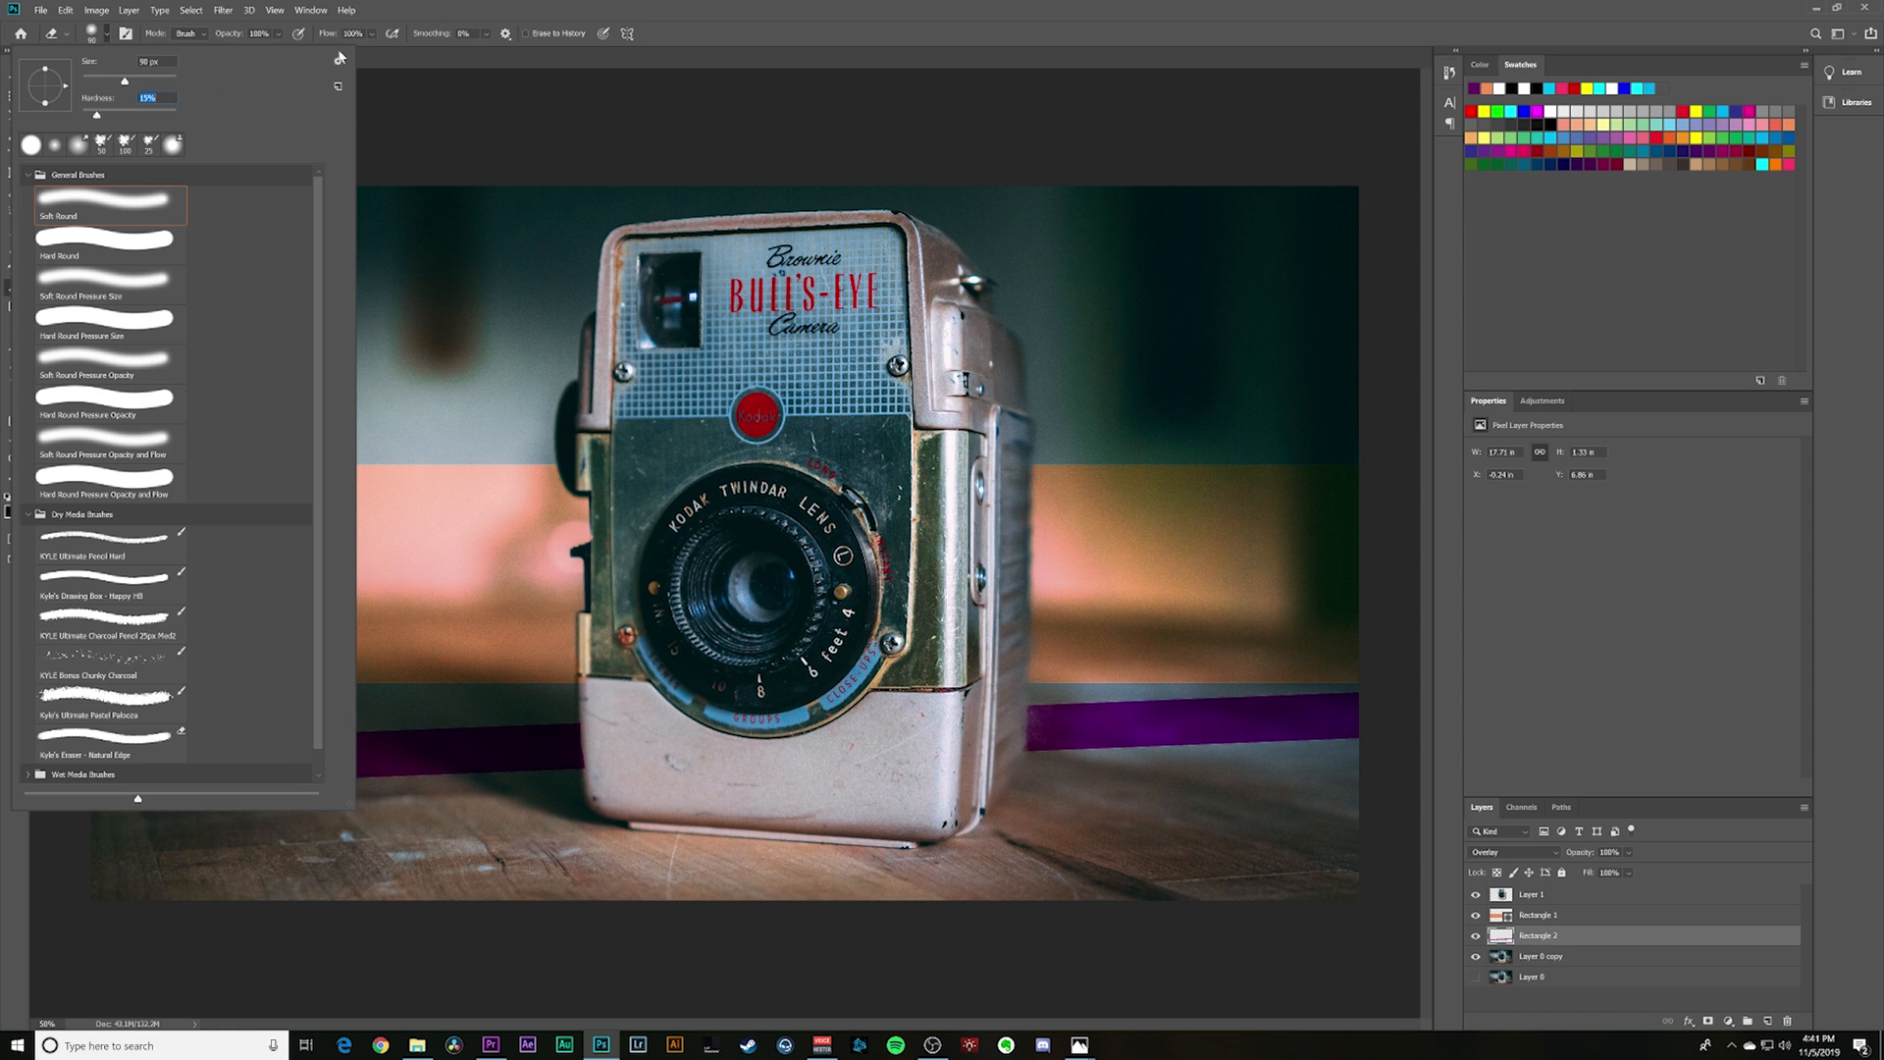
click(445, 64)
click(276, 35)
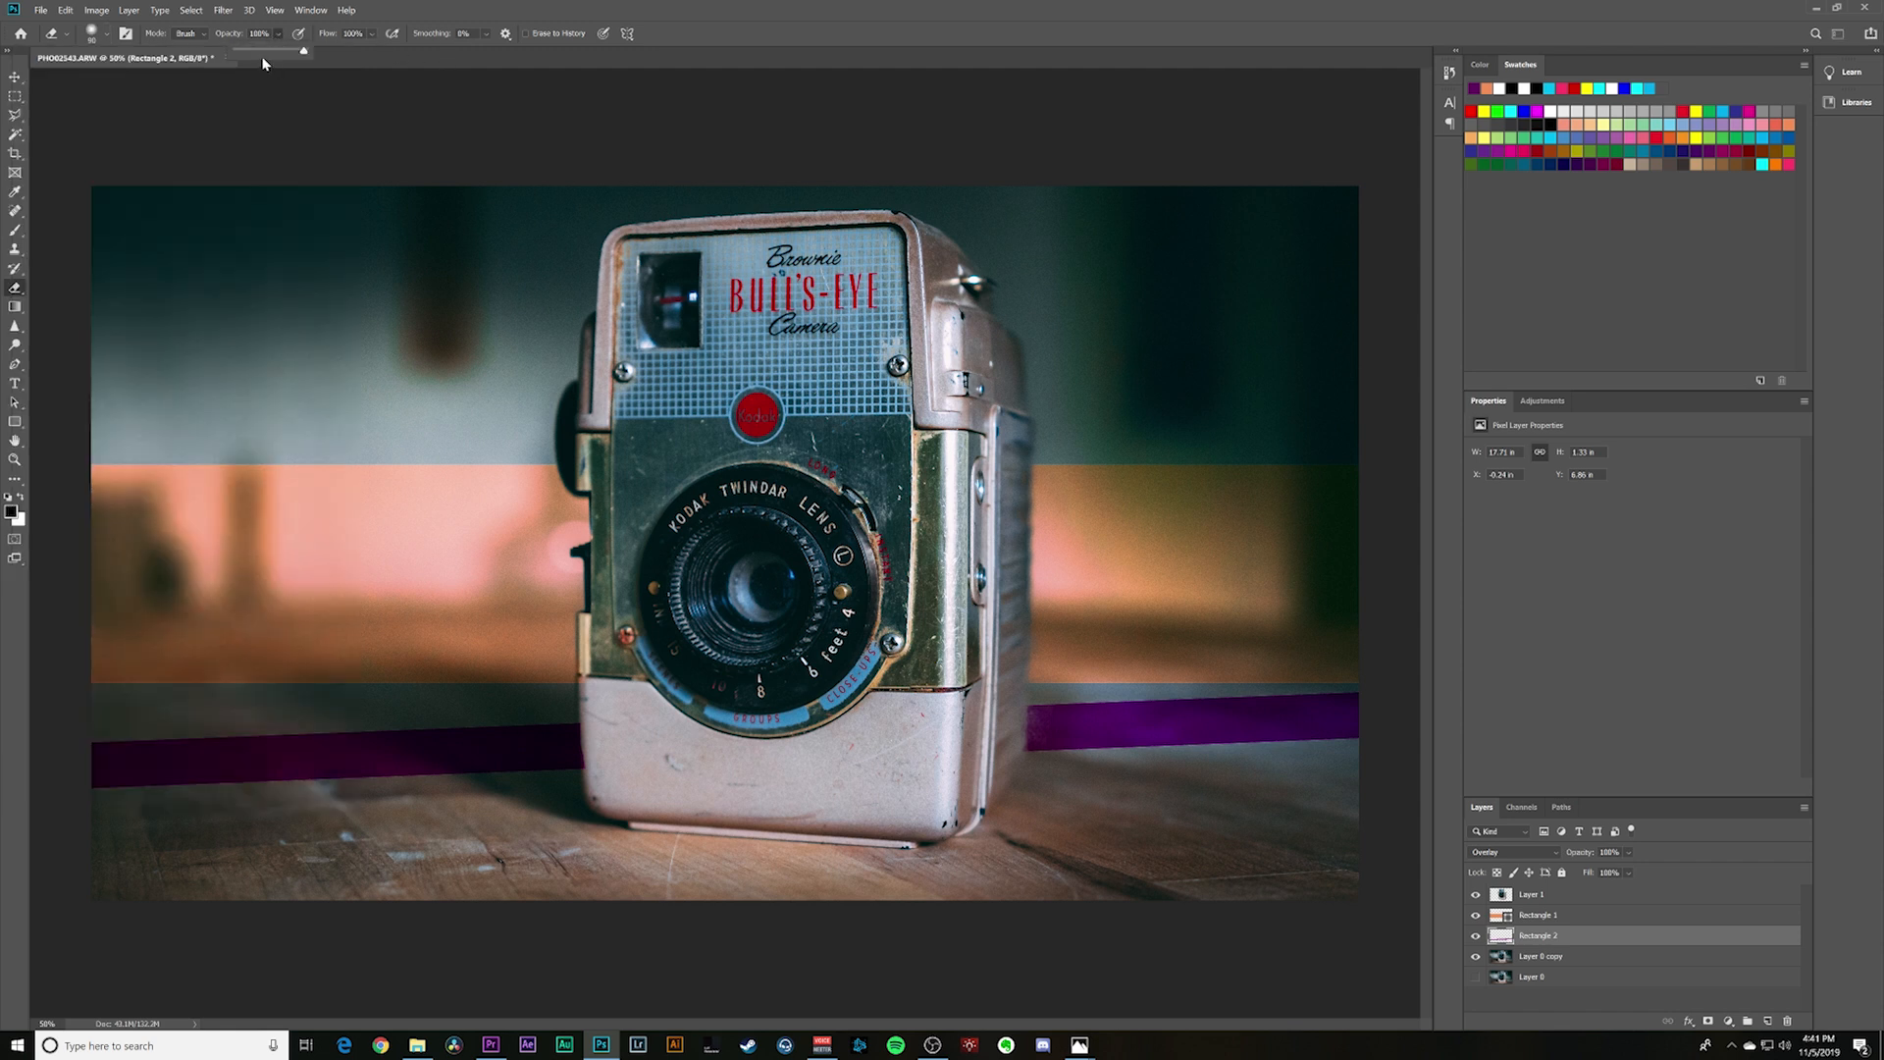
click(592, 726)
- Examine how the whole composition reads at a very small, thumbnail-like size
key(z)
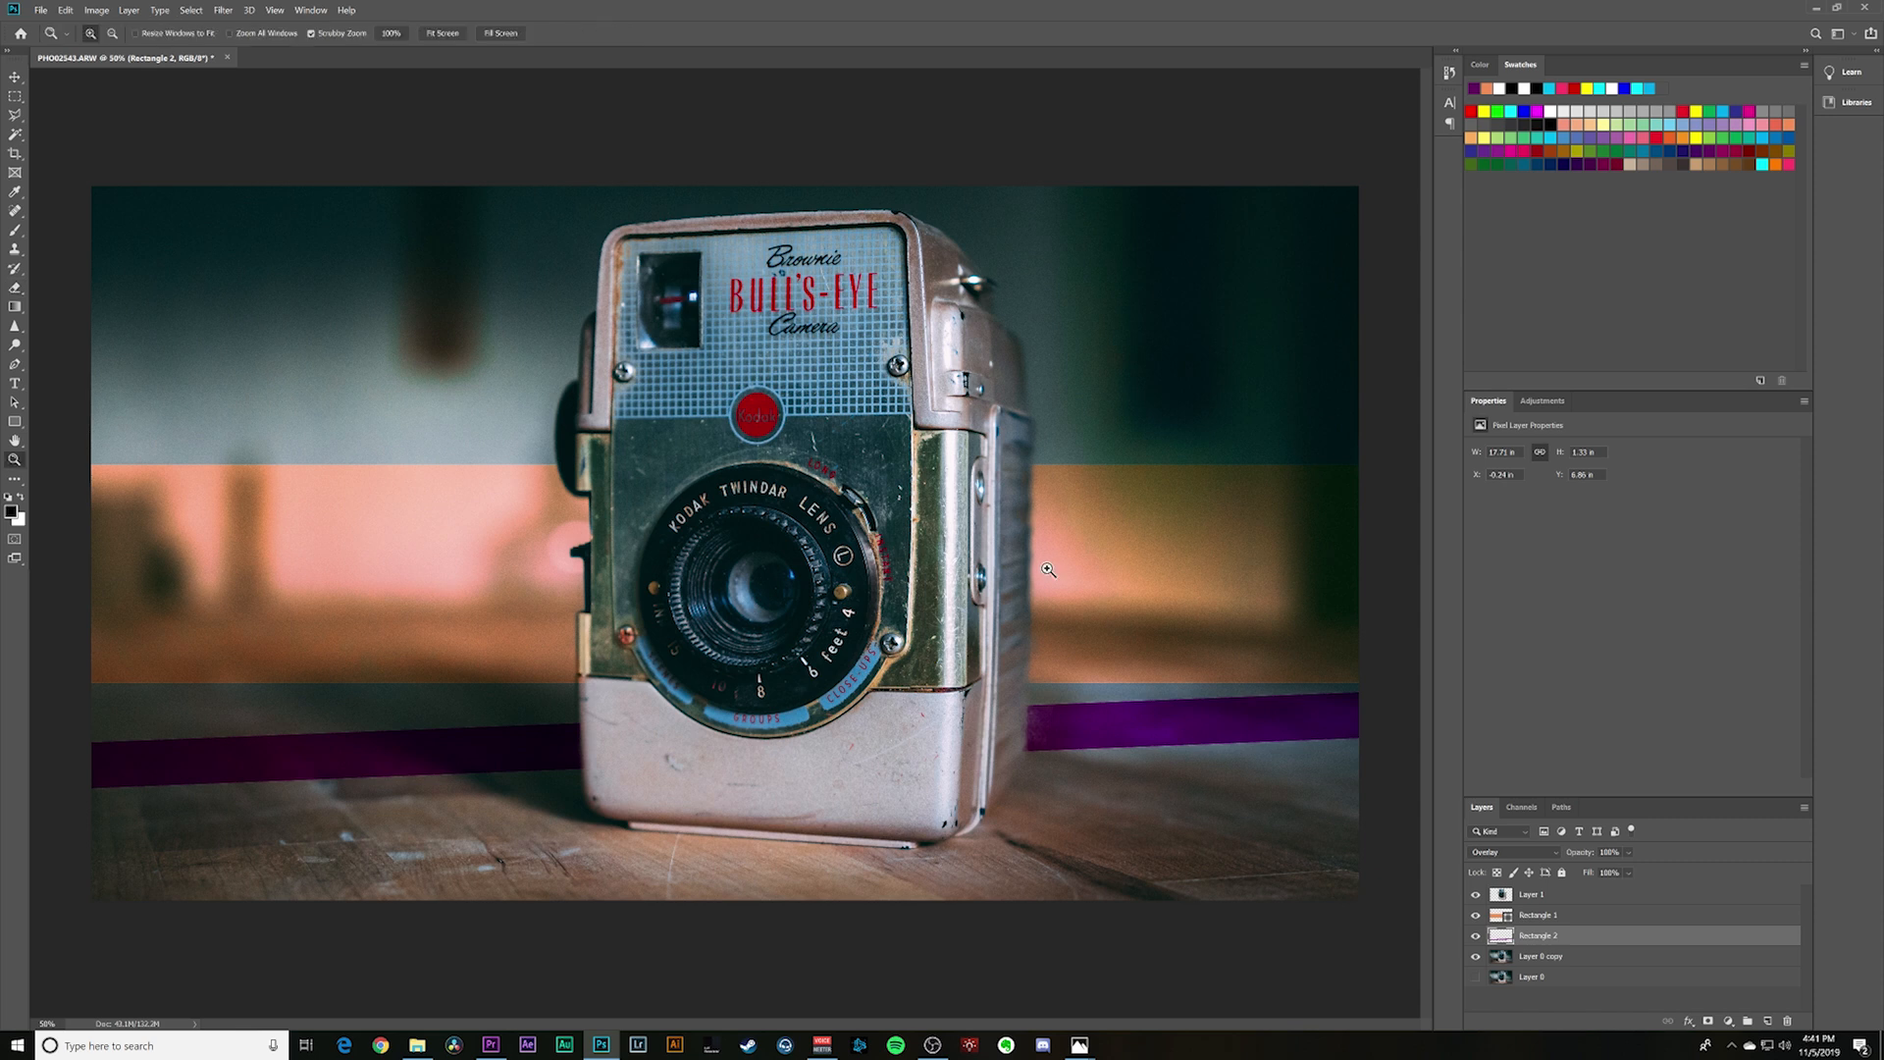
key(alt)
click(1052, 609)
click(1021, 620)
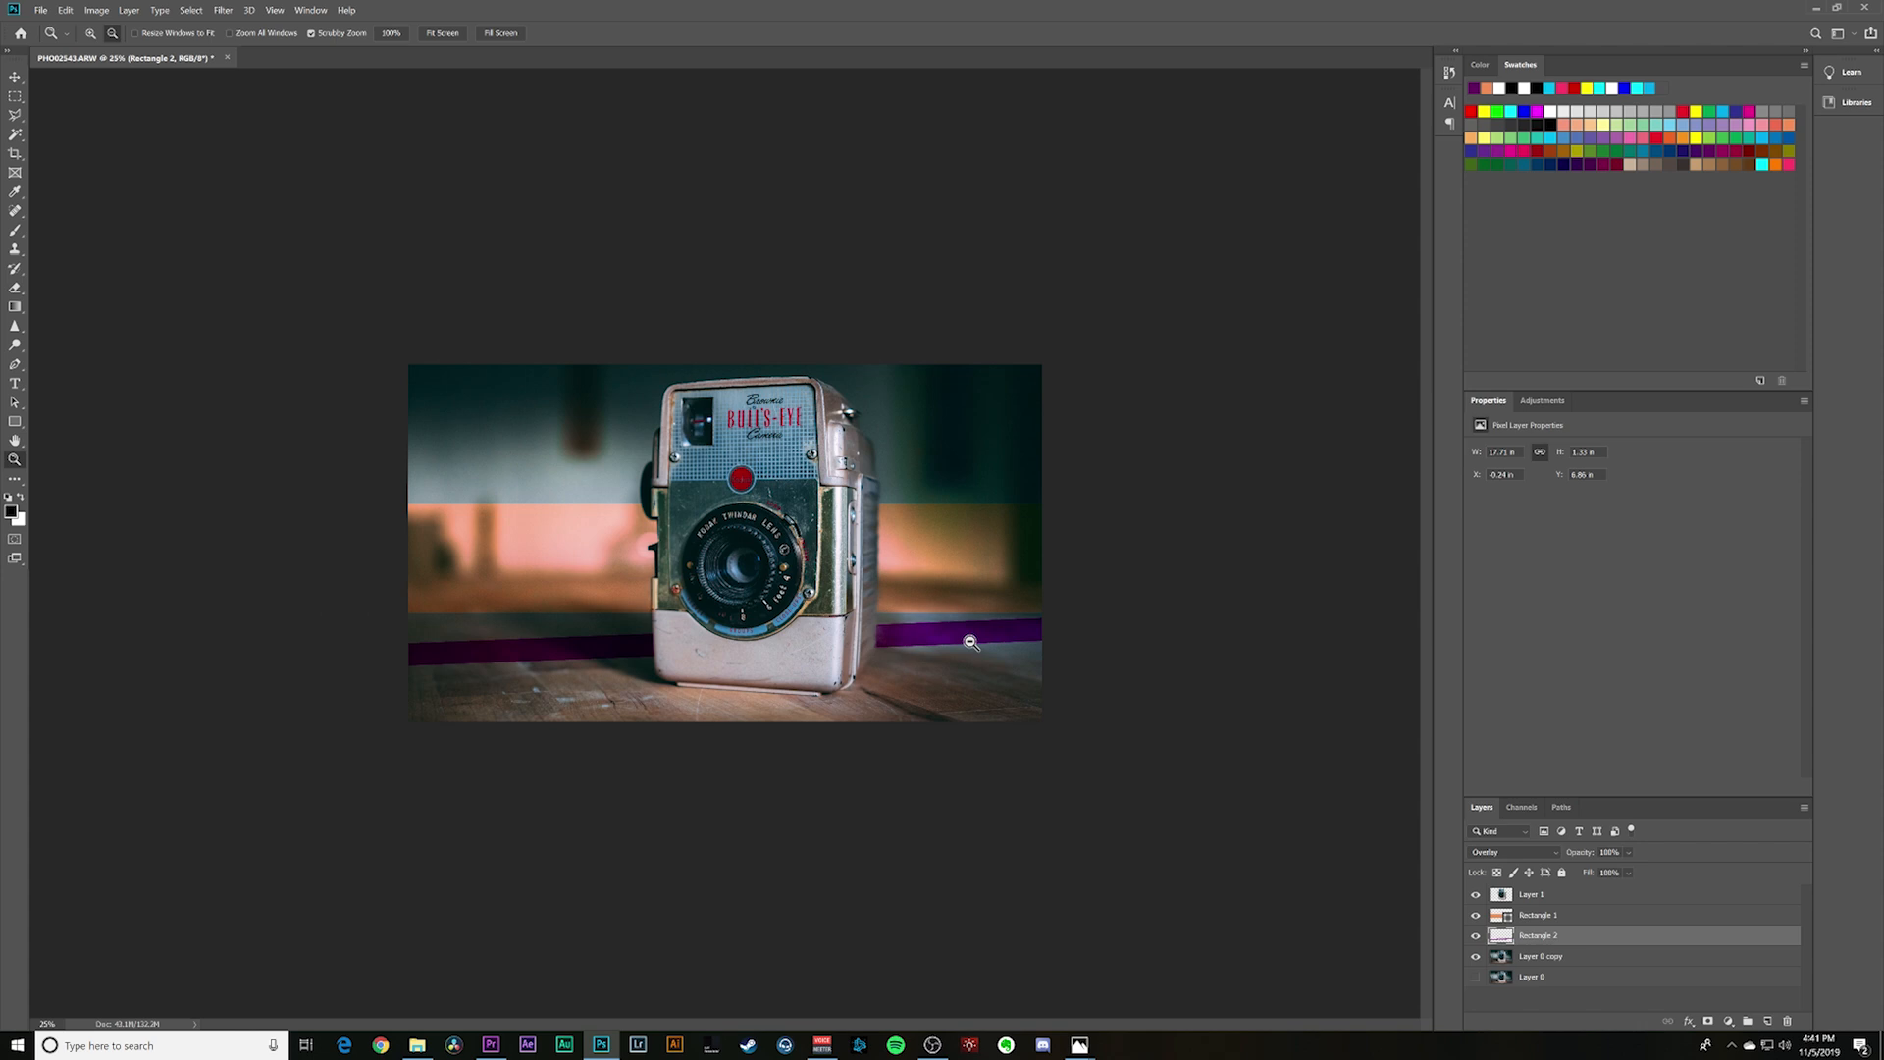
click(981, 632)
click(959, 643)
click(915, 643)
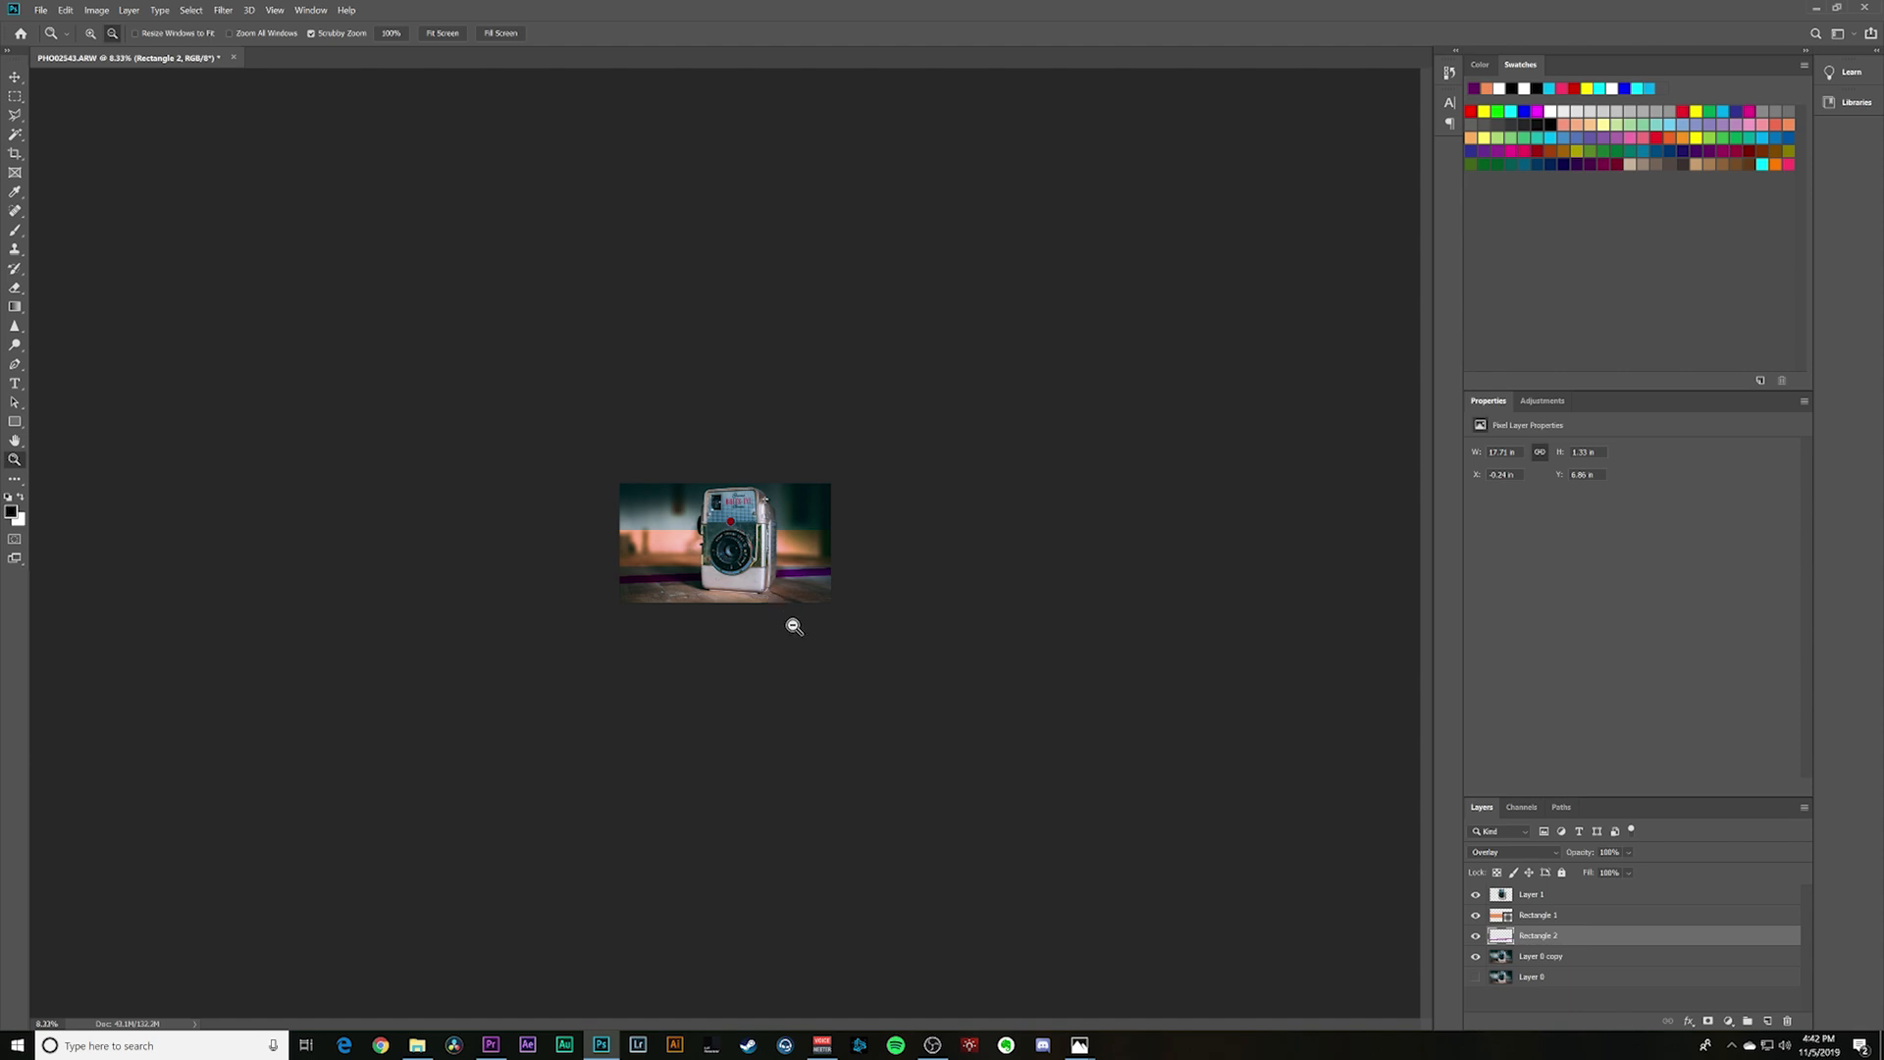
click(777, 590)
click(777, 589)
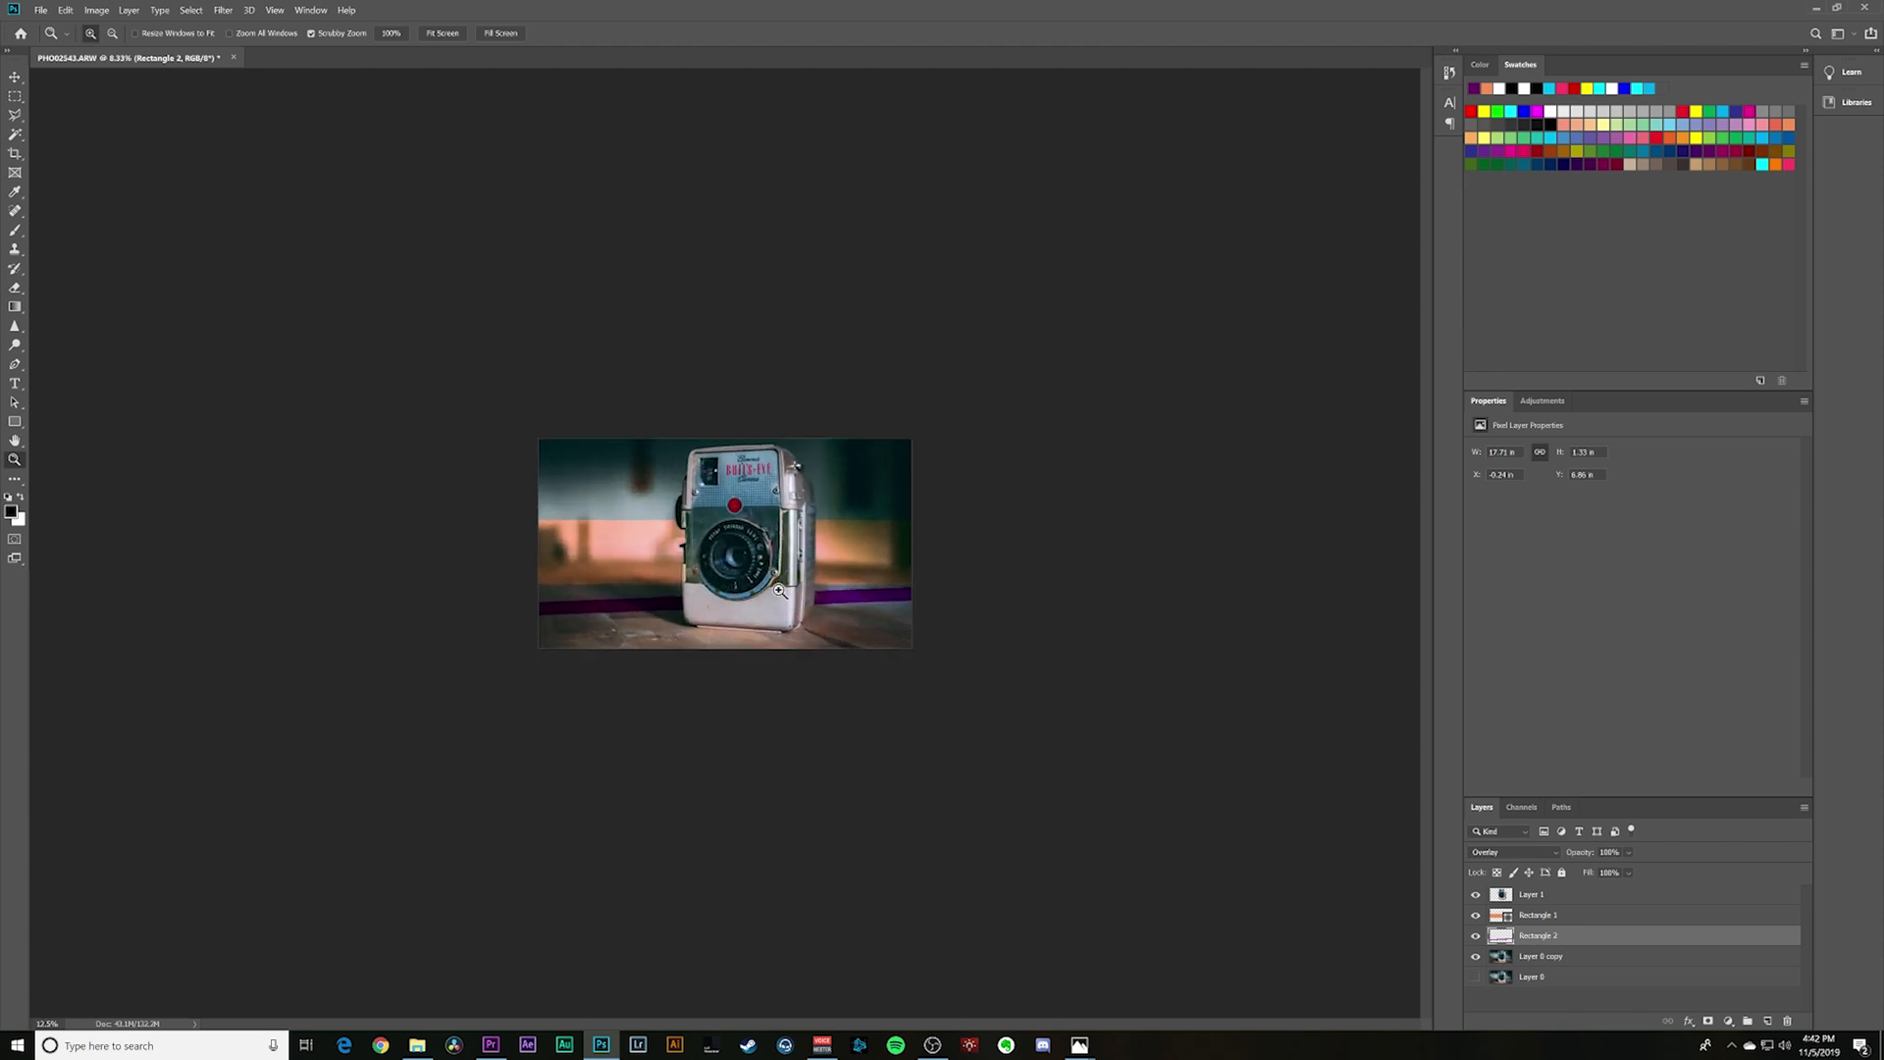
click(777, 590)
click(777, 590)
- Add the three-line title "CREATING COOL THUMNAILS" over the orange band to the left of the camera
key(t)
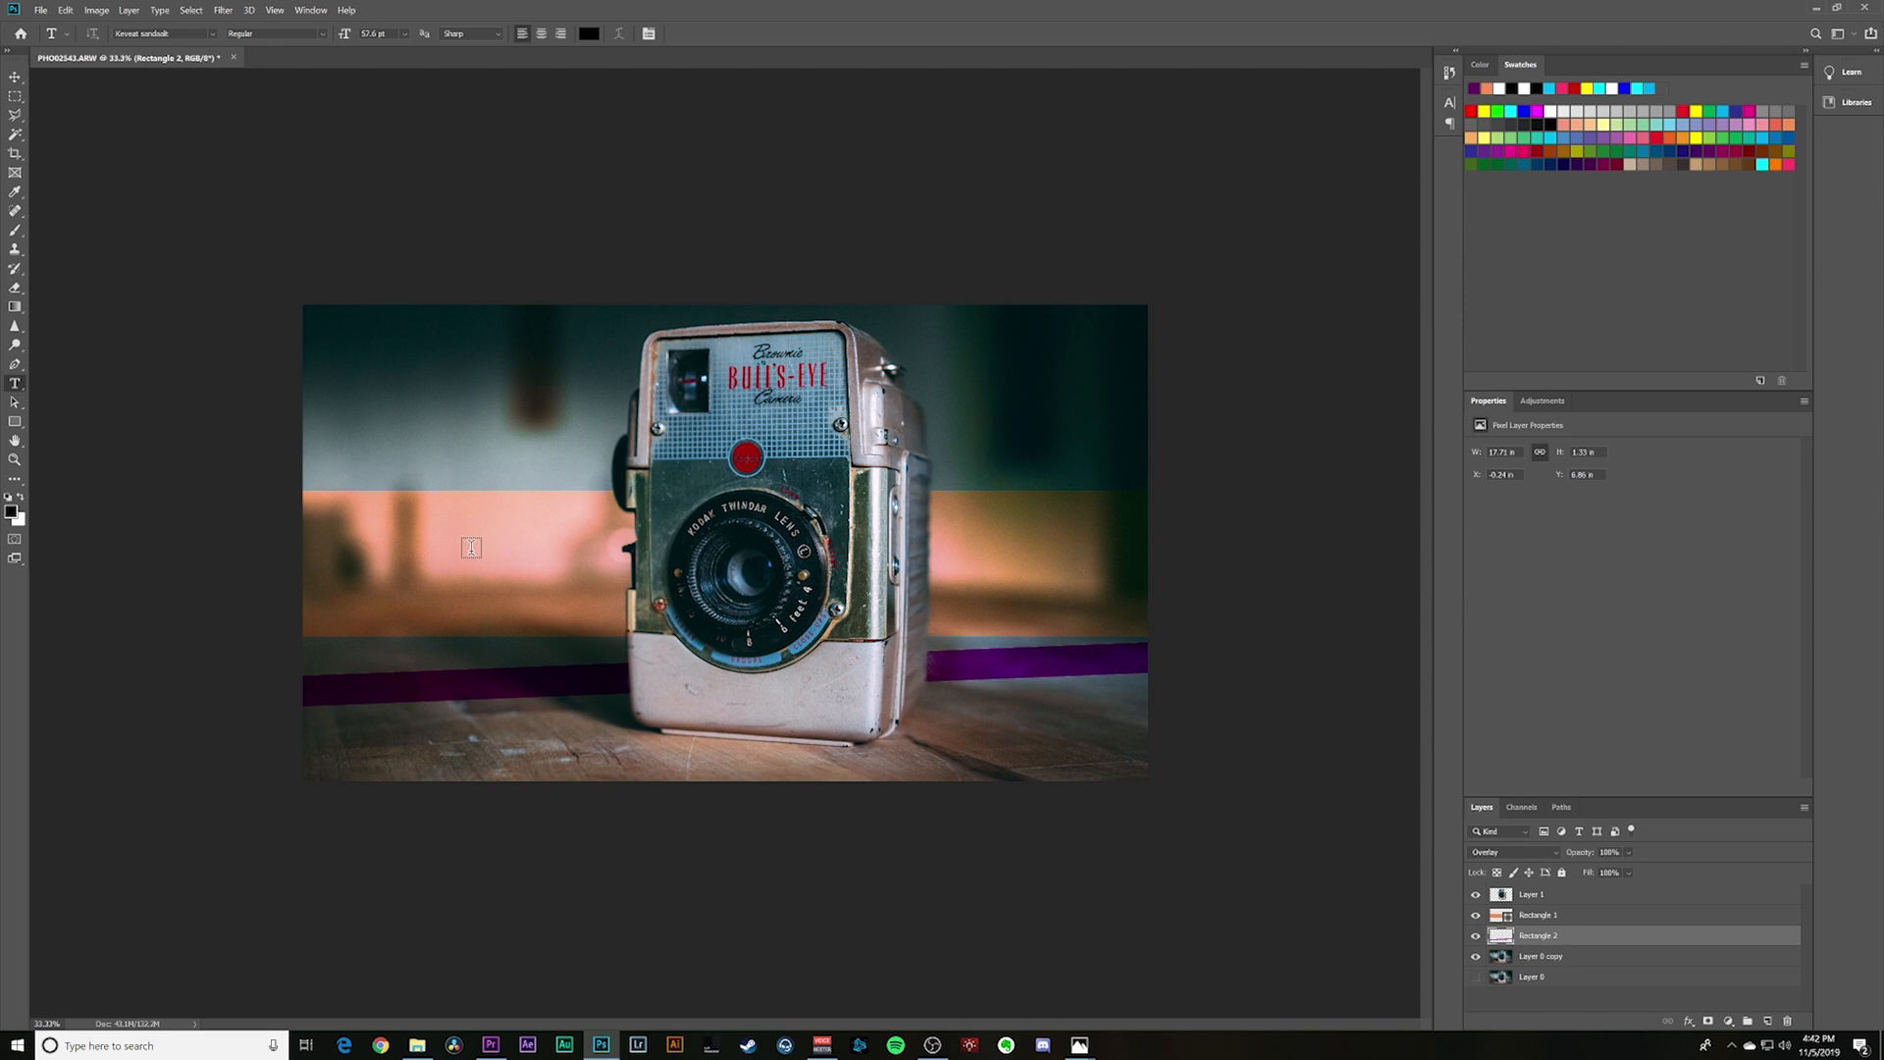
click(368, 535)
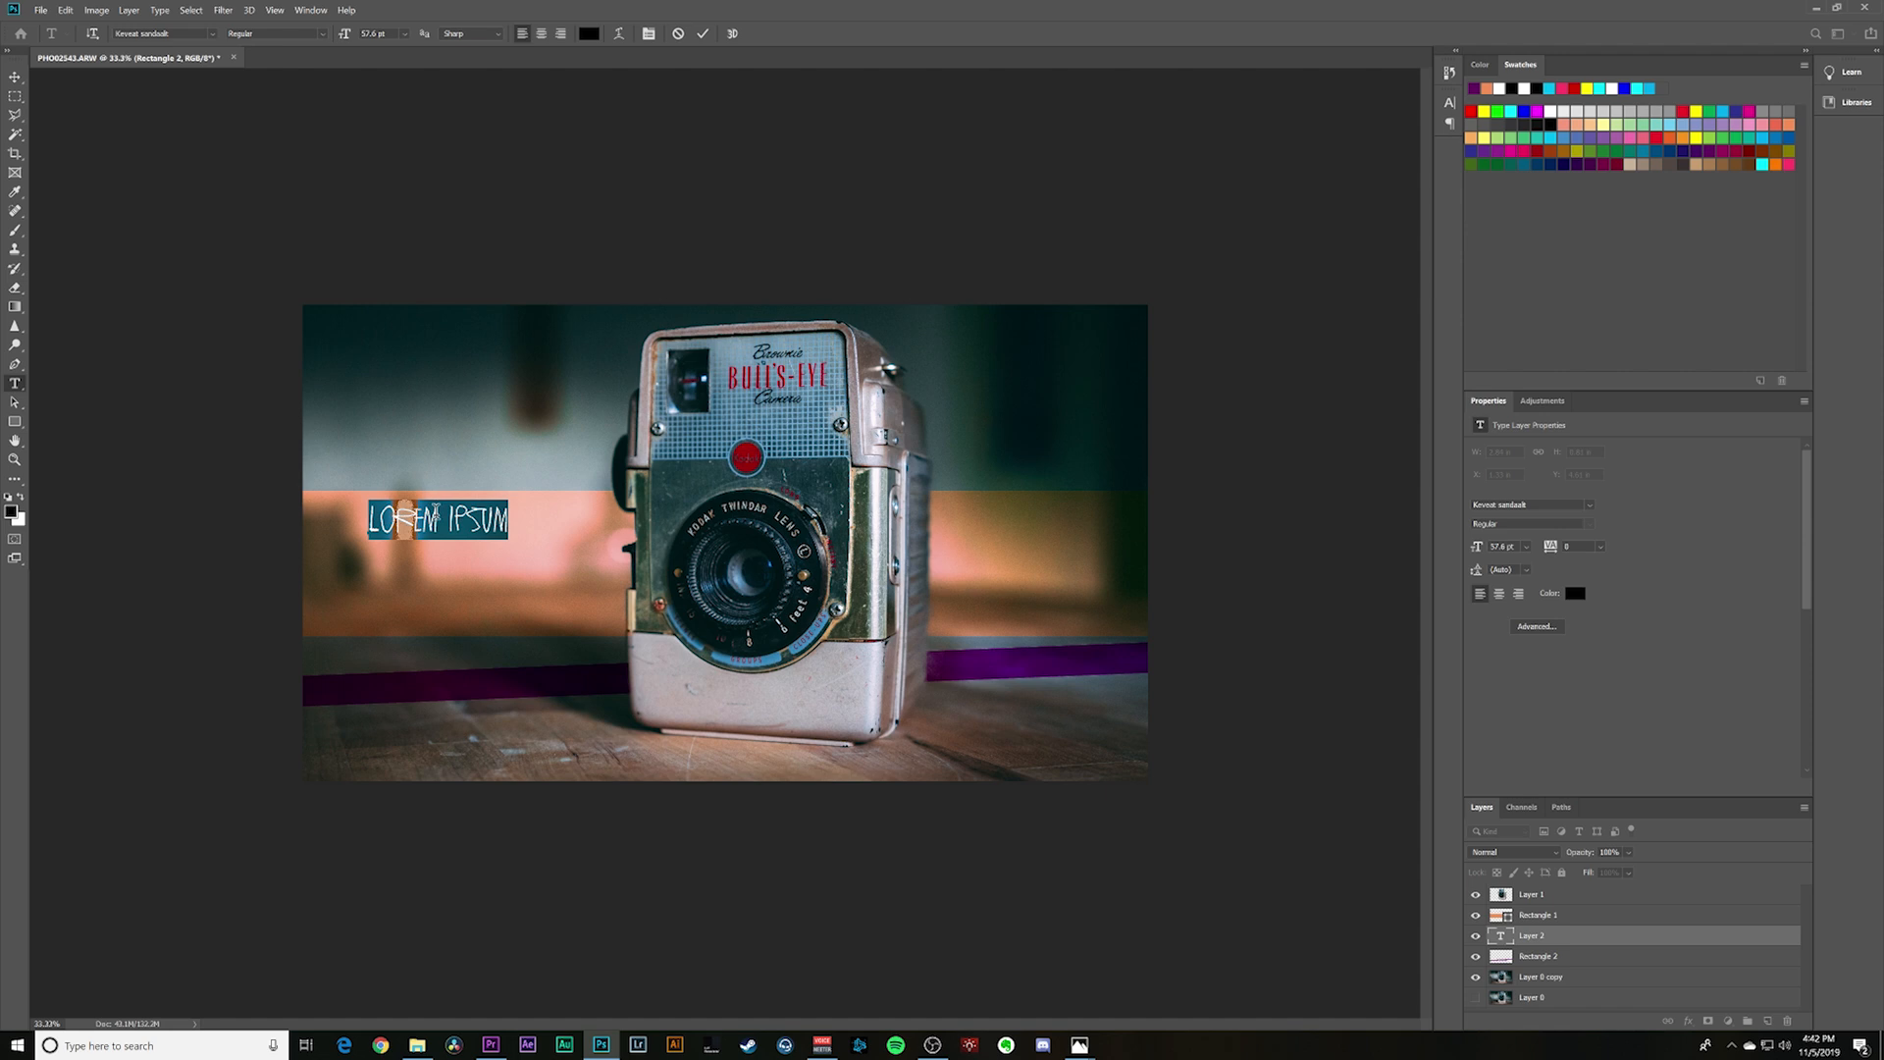
text(CREATING)
key(Return)
text(G COOL )
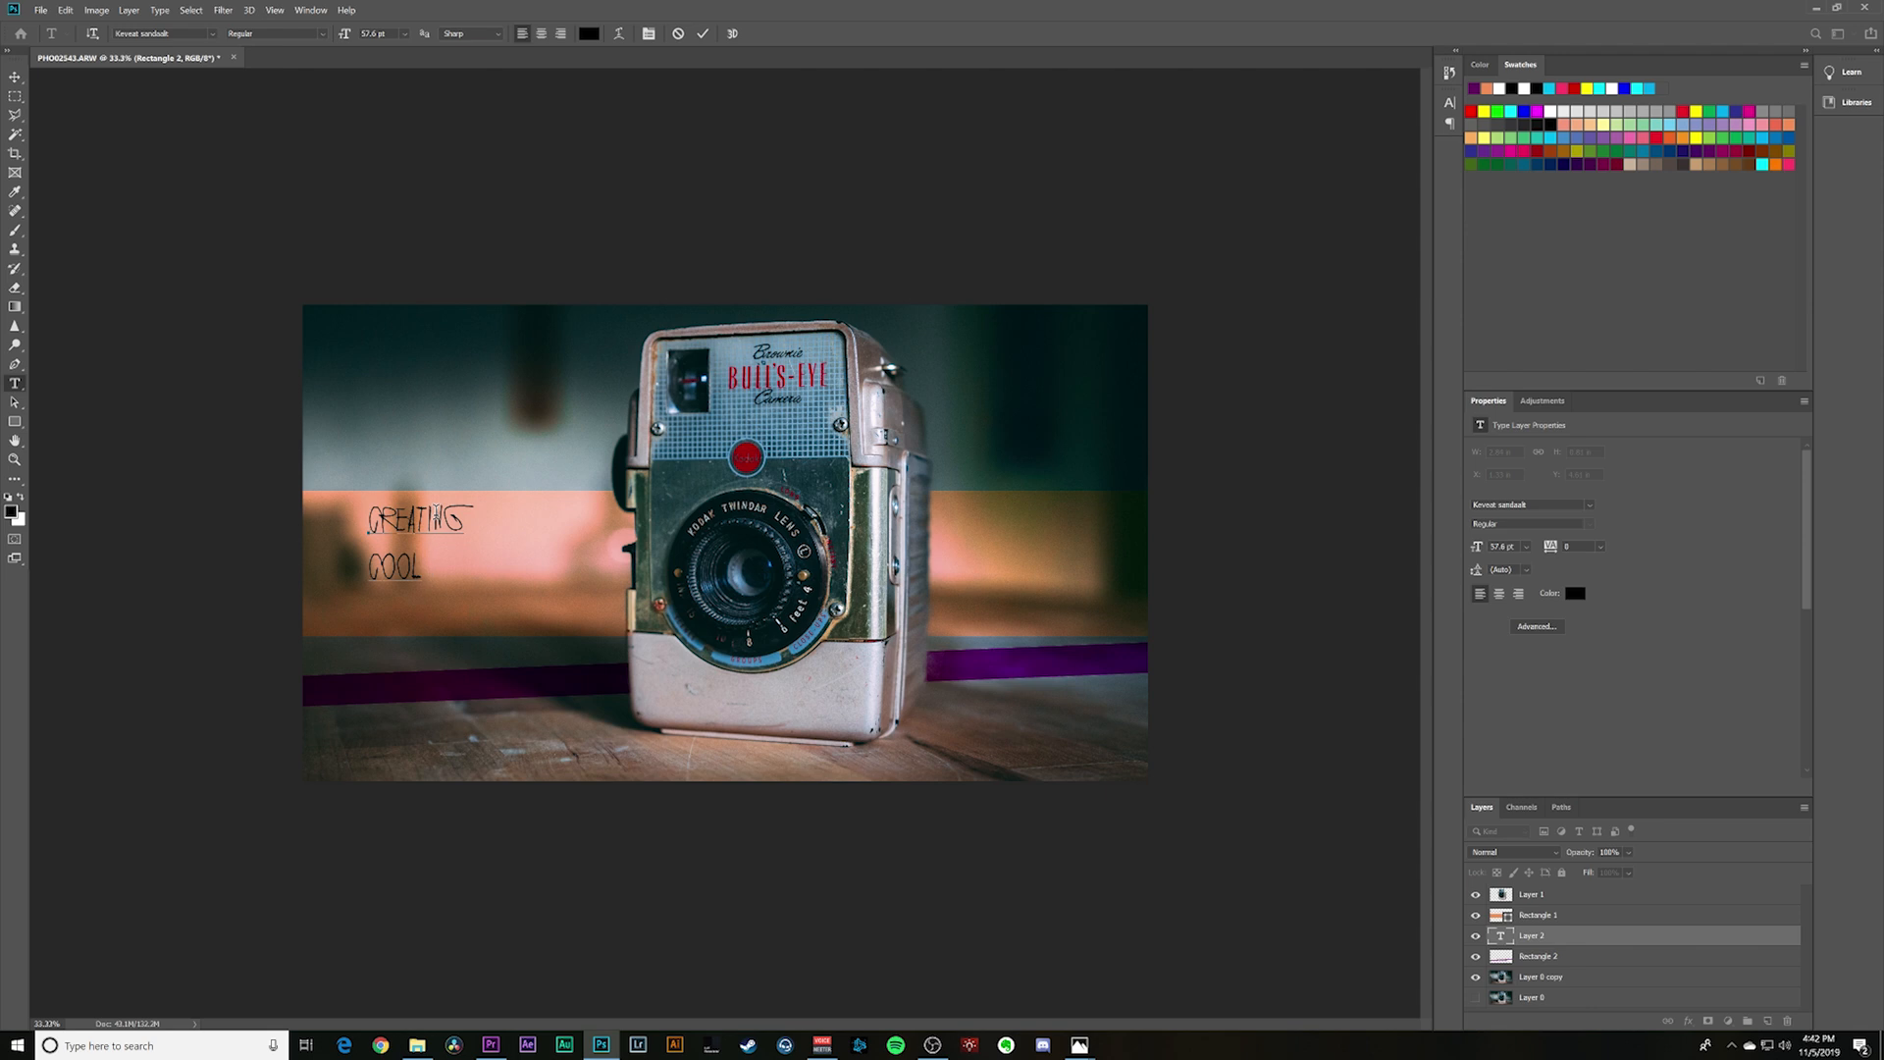
text(THUMNAILS)
- Set the title text's font to Road Rage and shift the text slightly to the left
drag(462, 590, 376, 415)
click(1501, 505)
click(1589, 507)
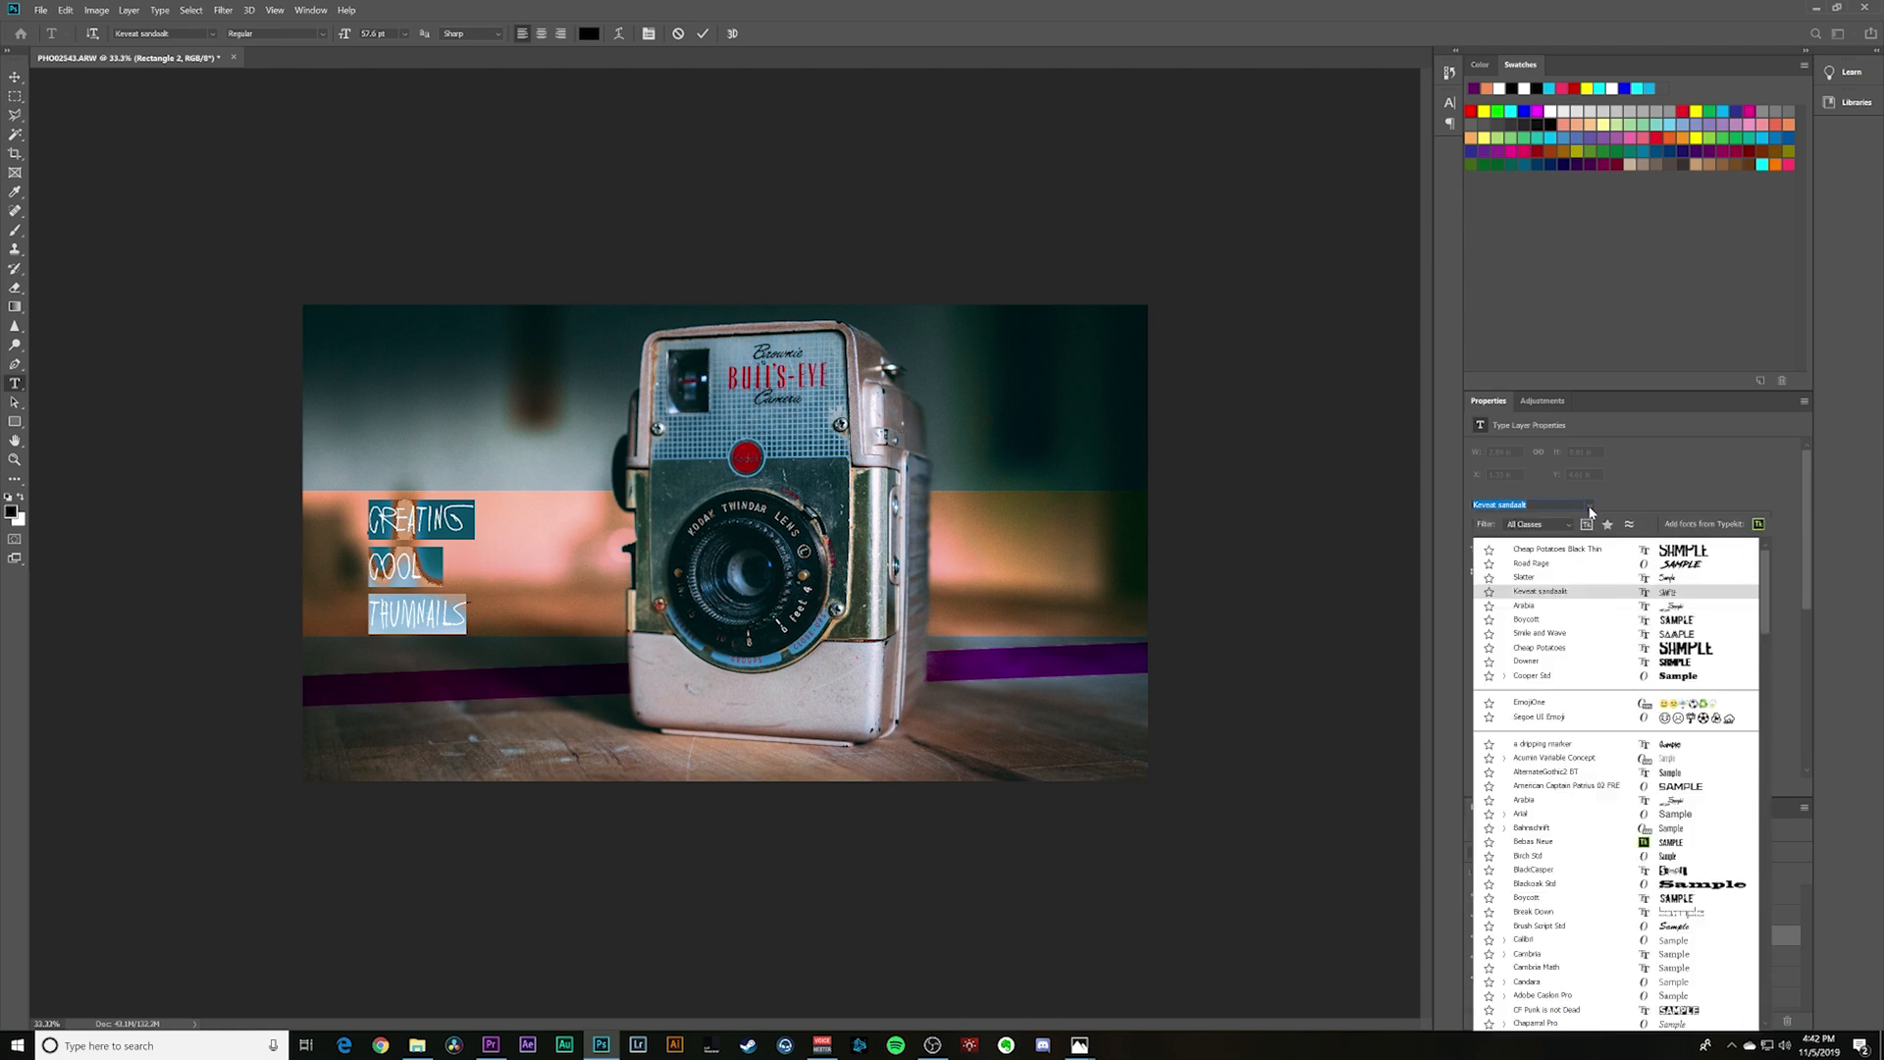
click(1581, 565)
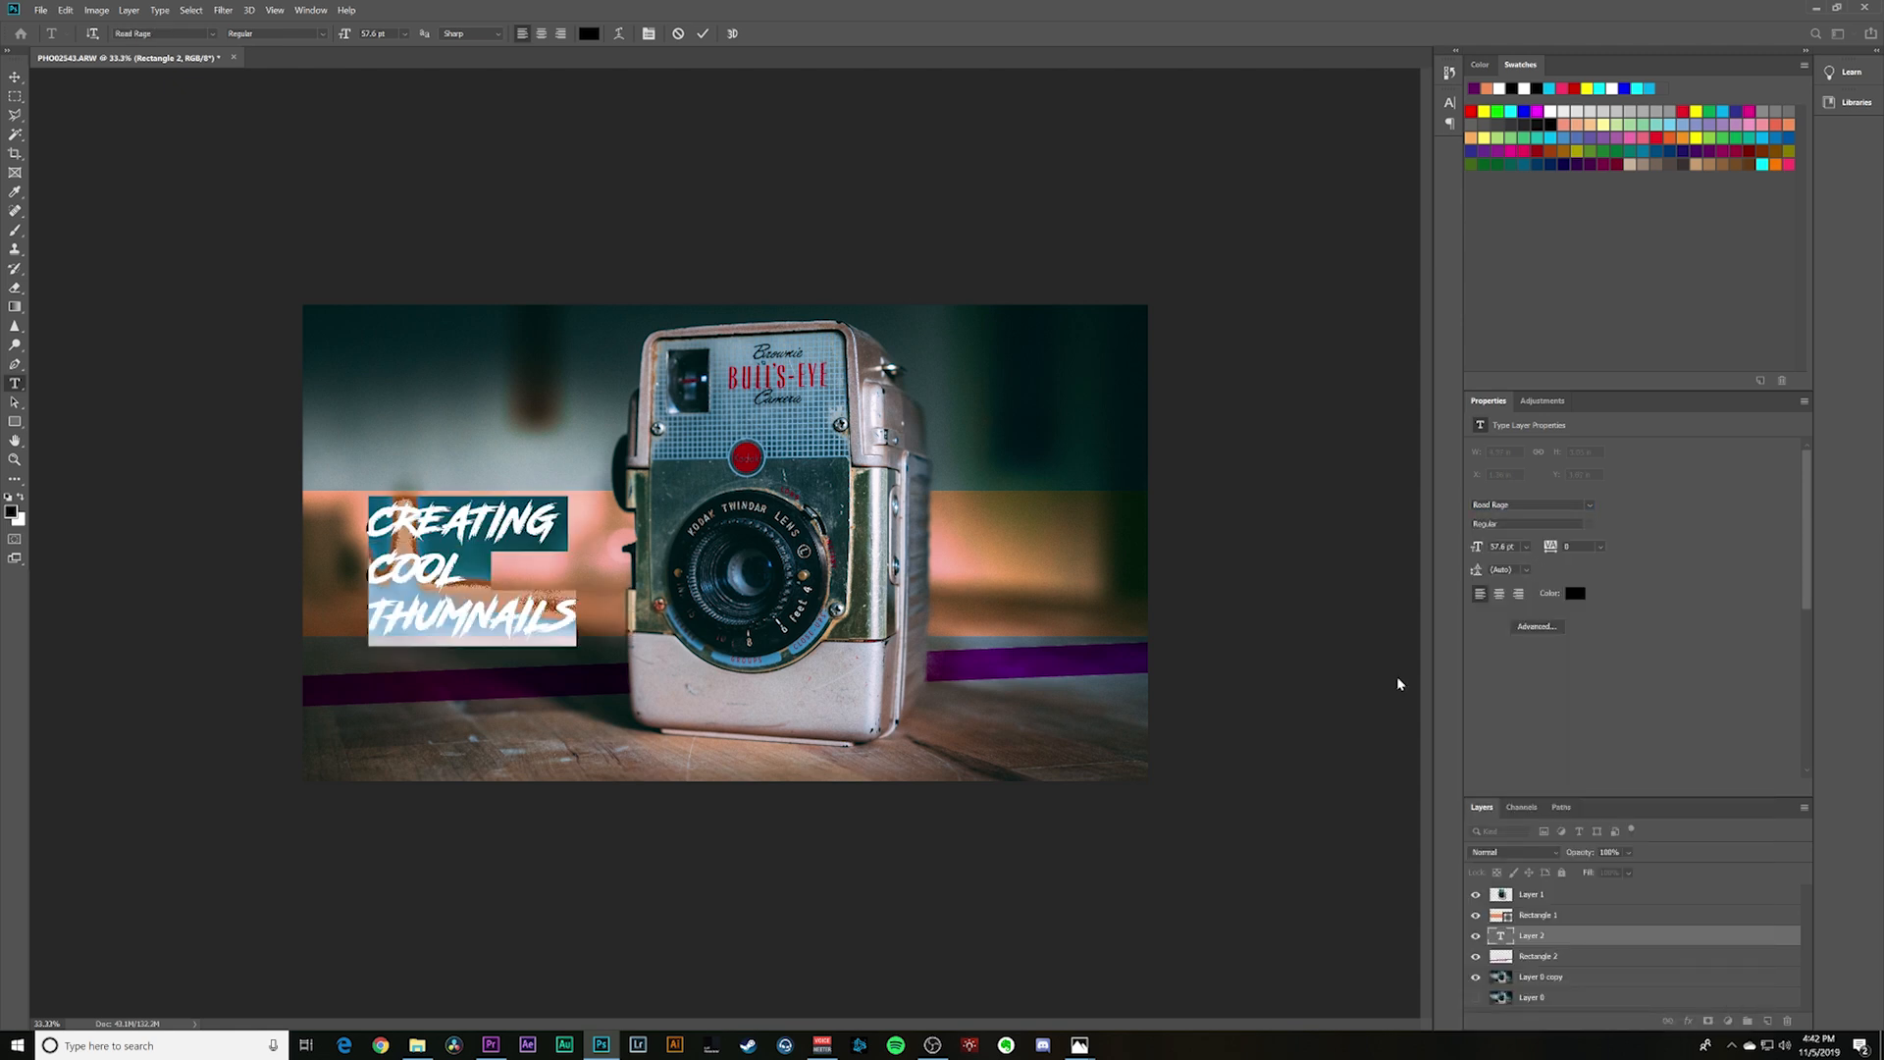
click(14, 76)
click(435, 574)
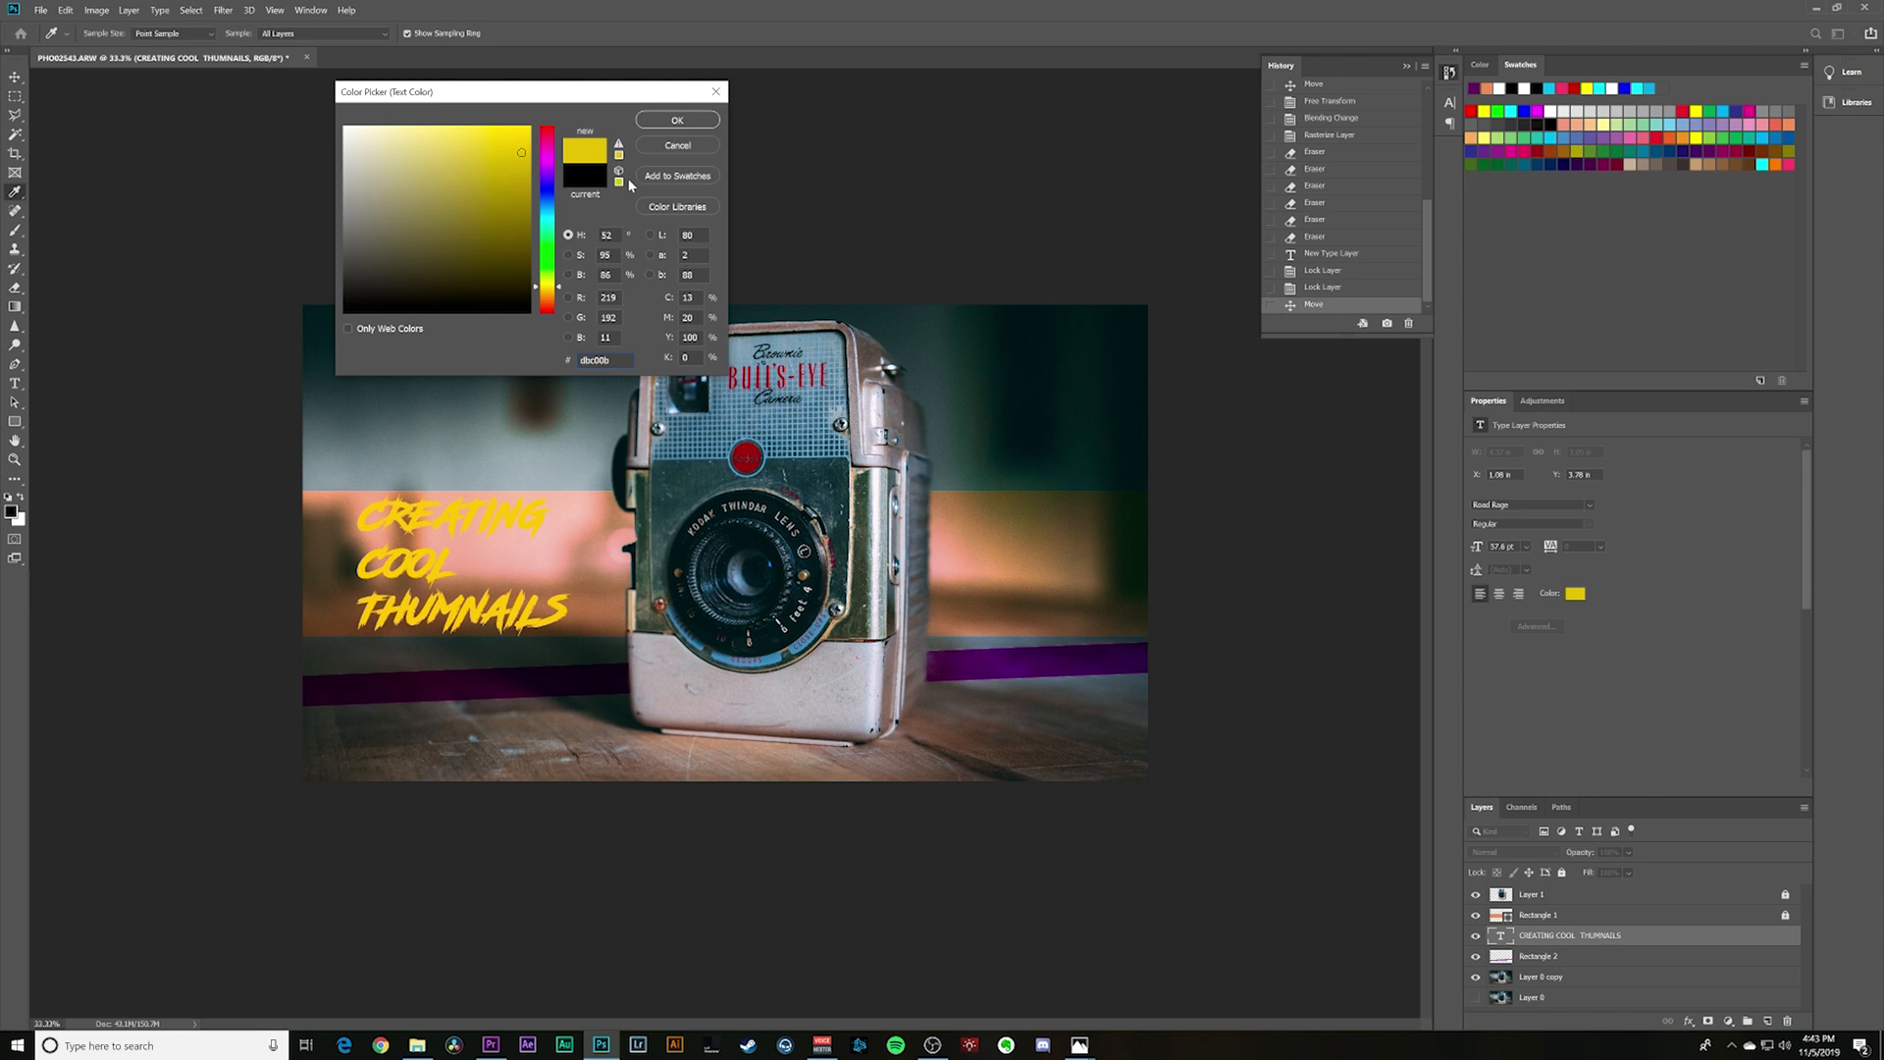
- Recolour the title text to turquoise 0bdbcf and add a Stroke layer effect to it
drag(536, 220, 547, 225)
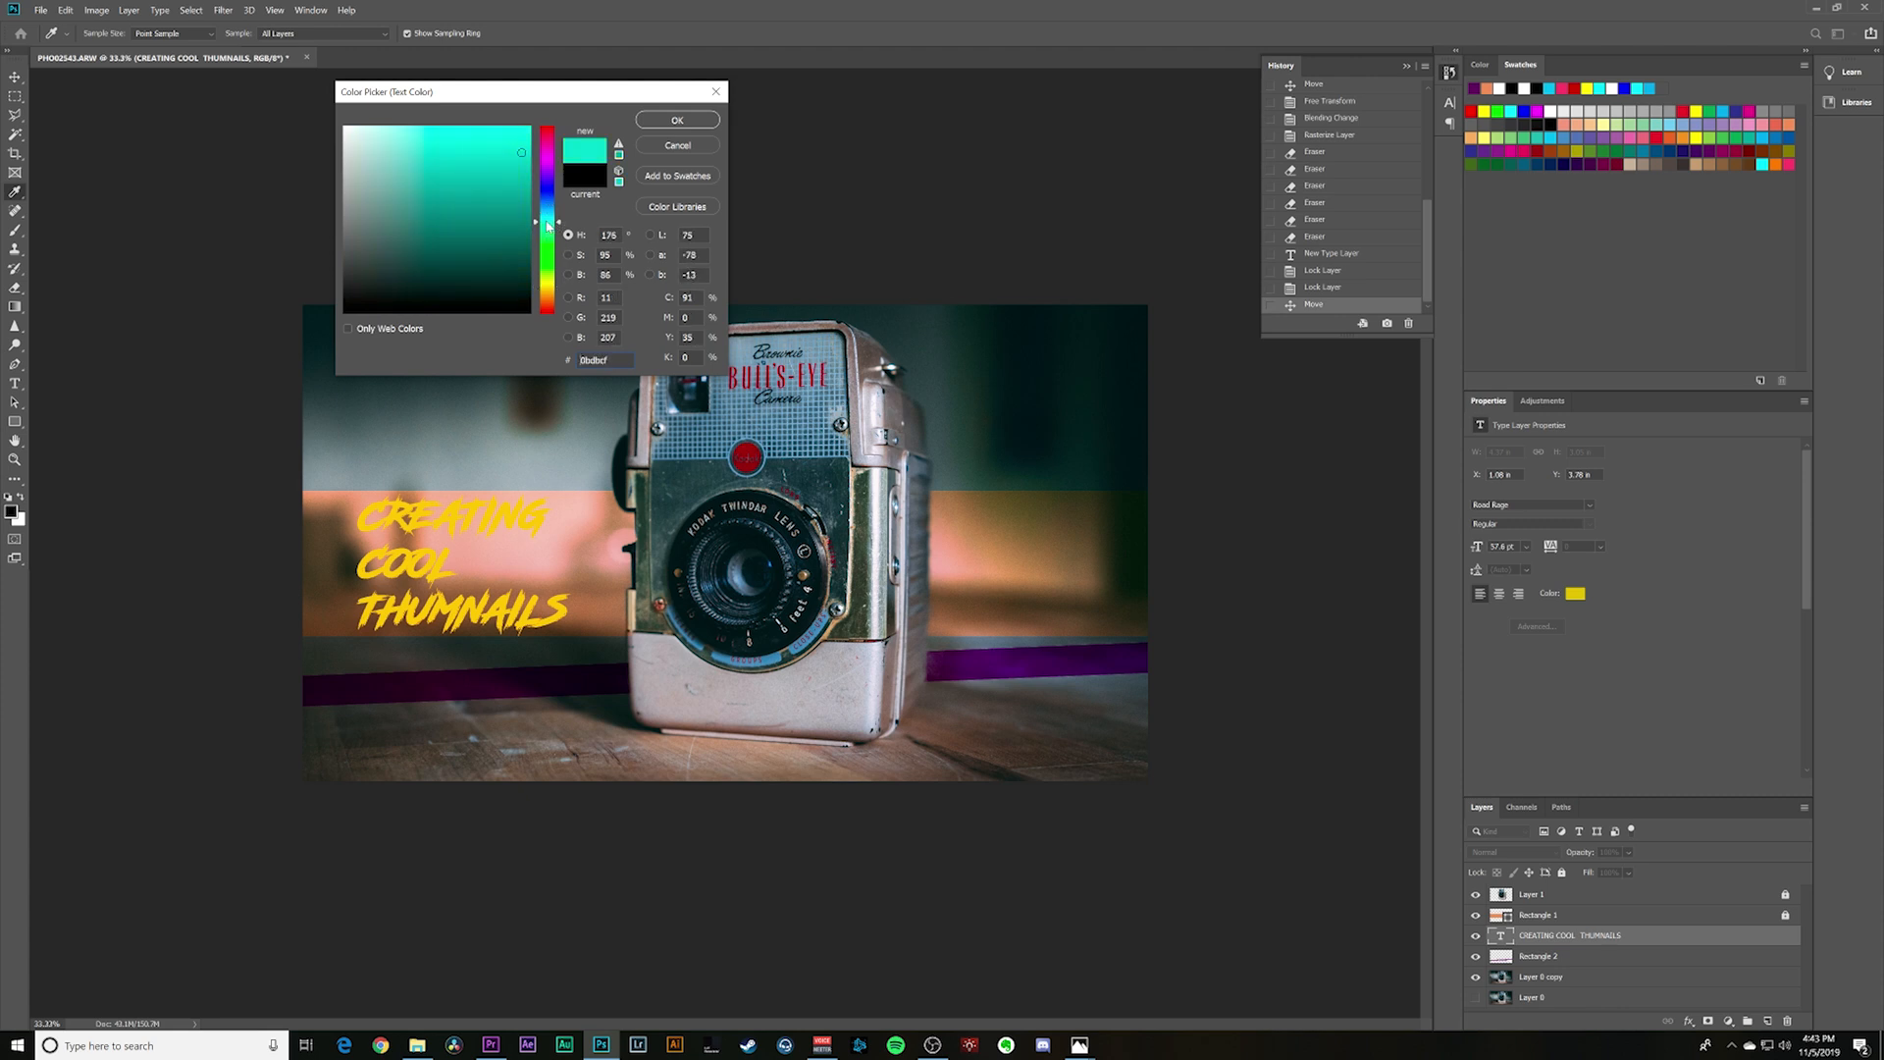
click(704, 115)
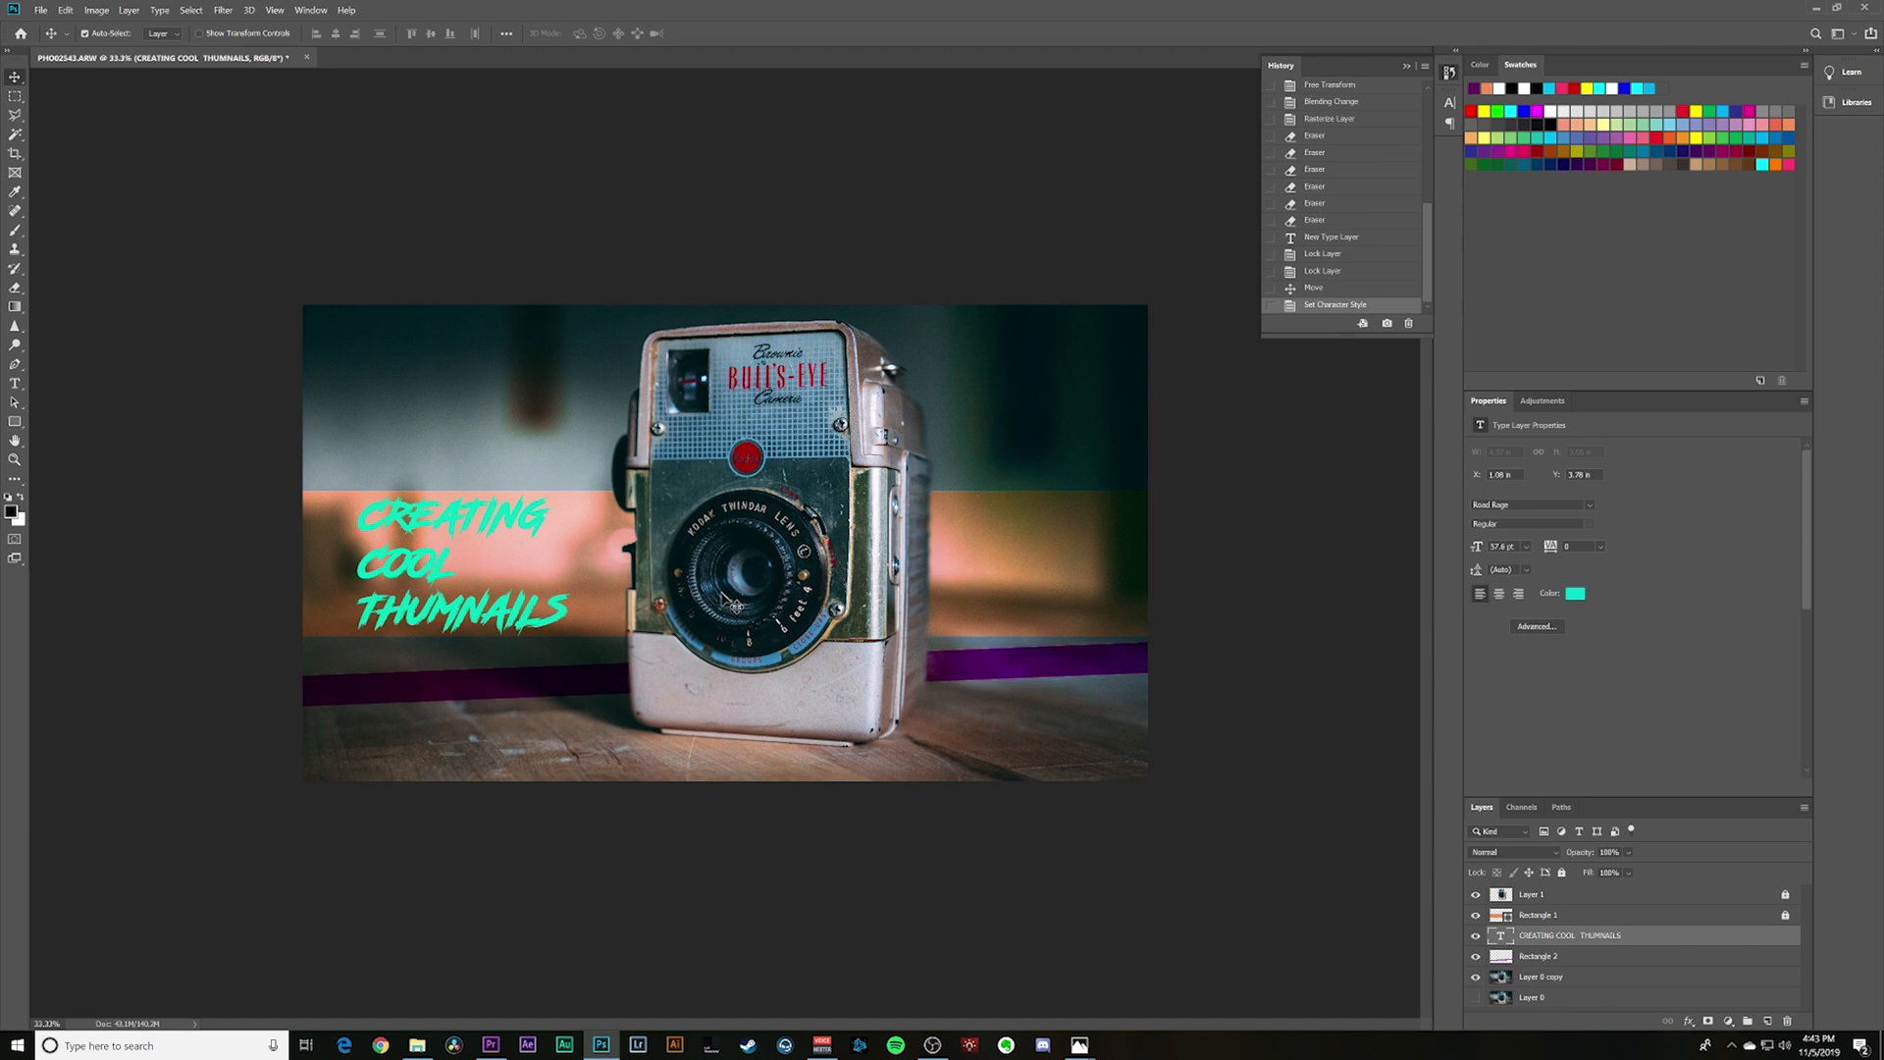
double_click(1674, 942)
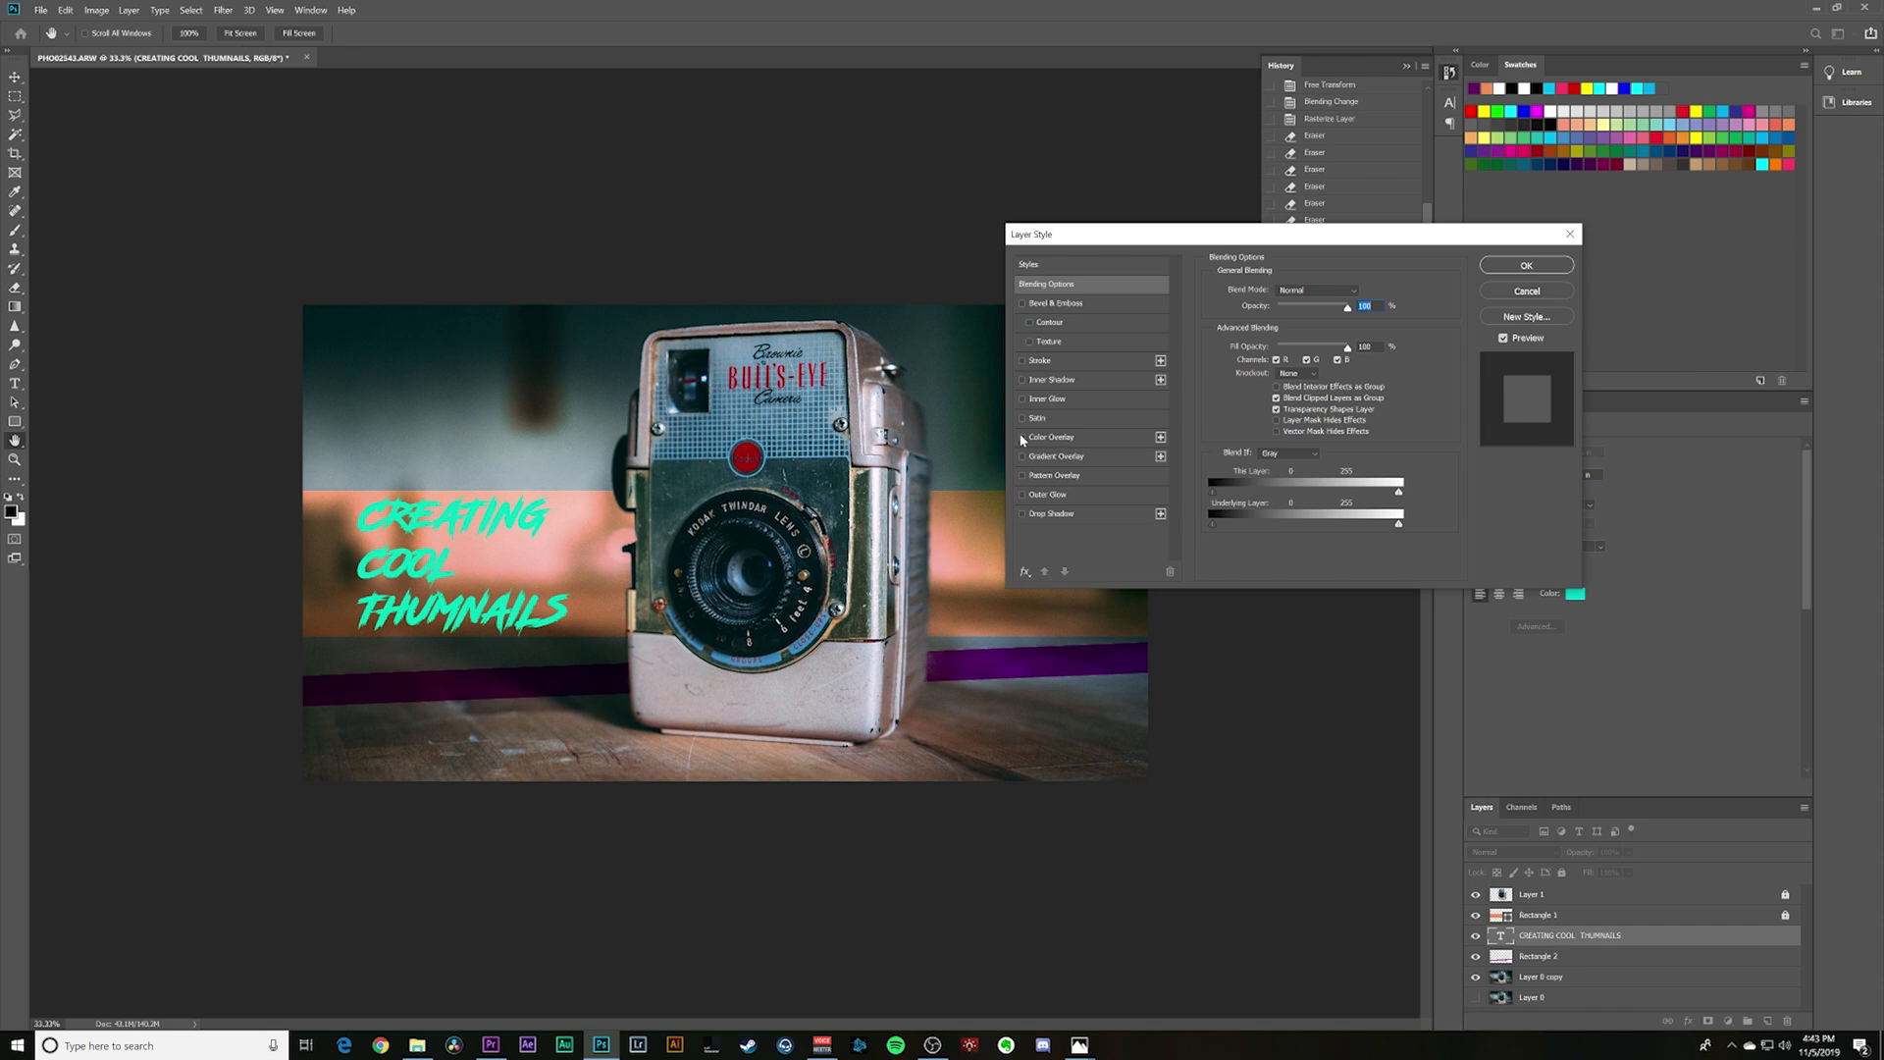
click(1021, 361)
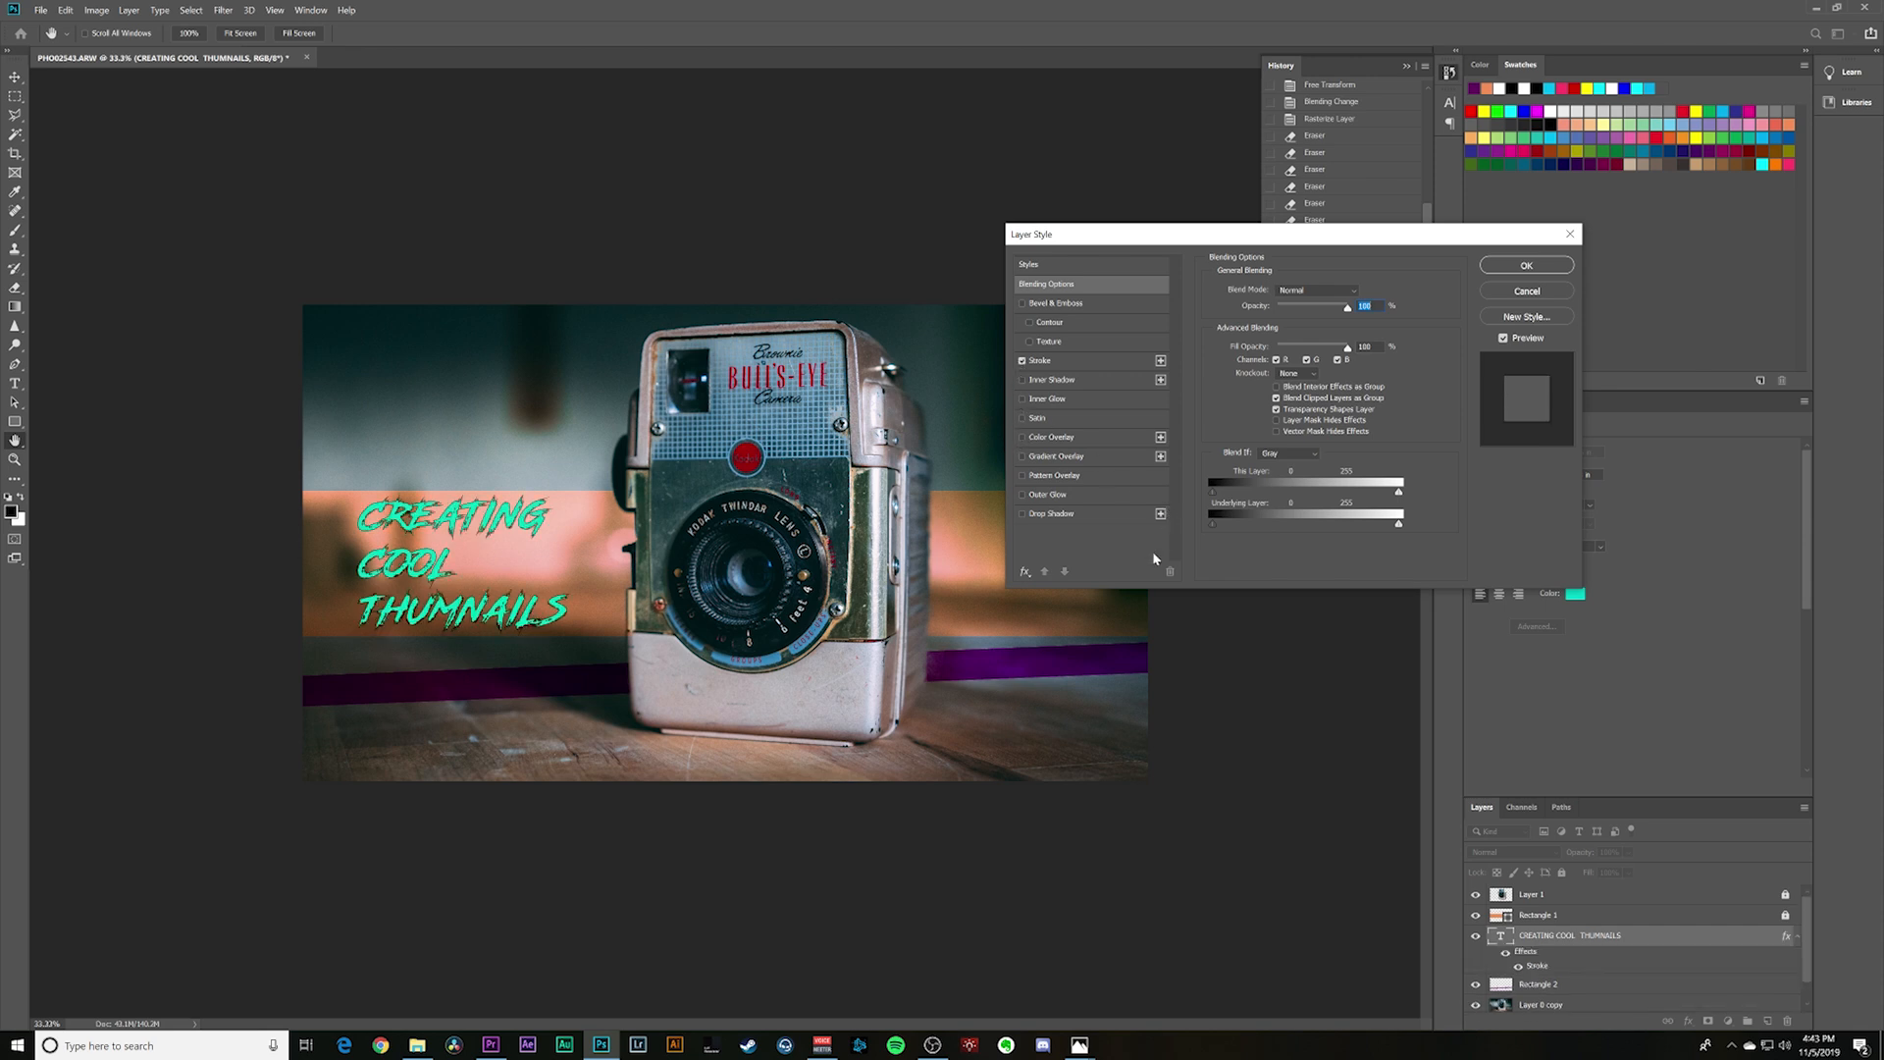
key(Return)
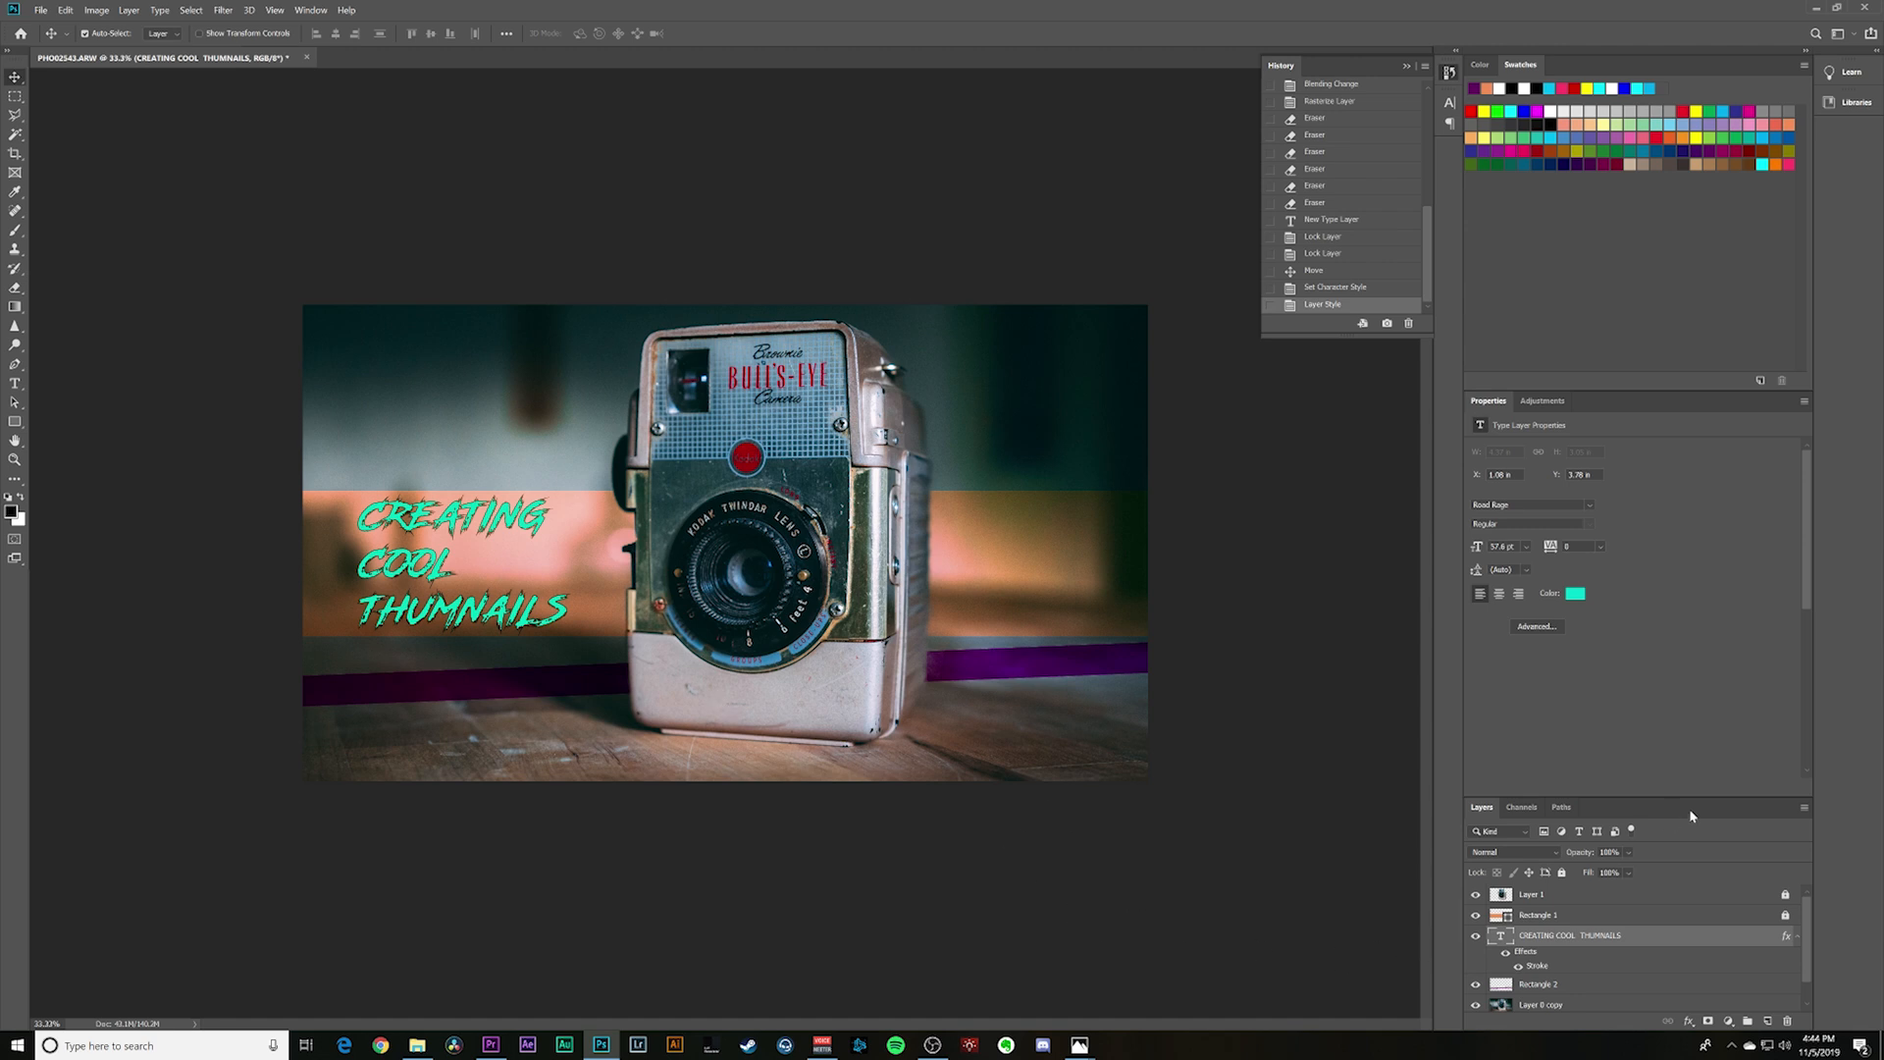
- Hide the Rectangle 2, title text and Layer 1 layers, leaving the orange band over the photo
drag(1688, 796, 1688, 603)
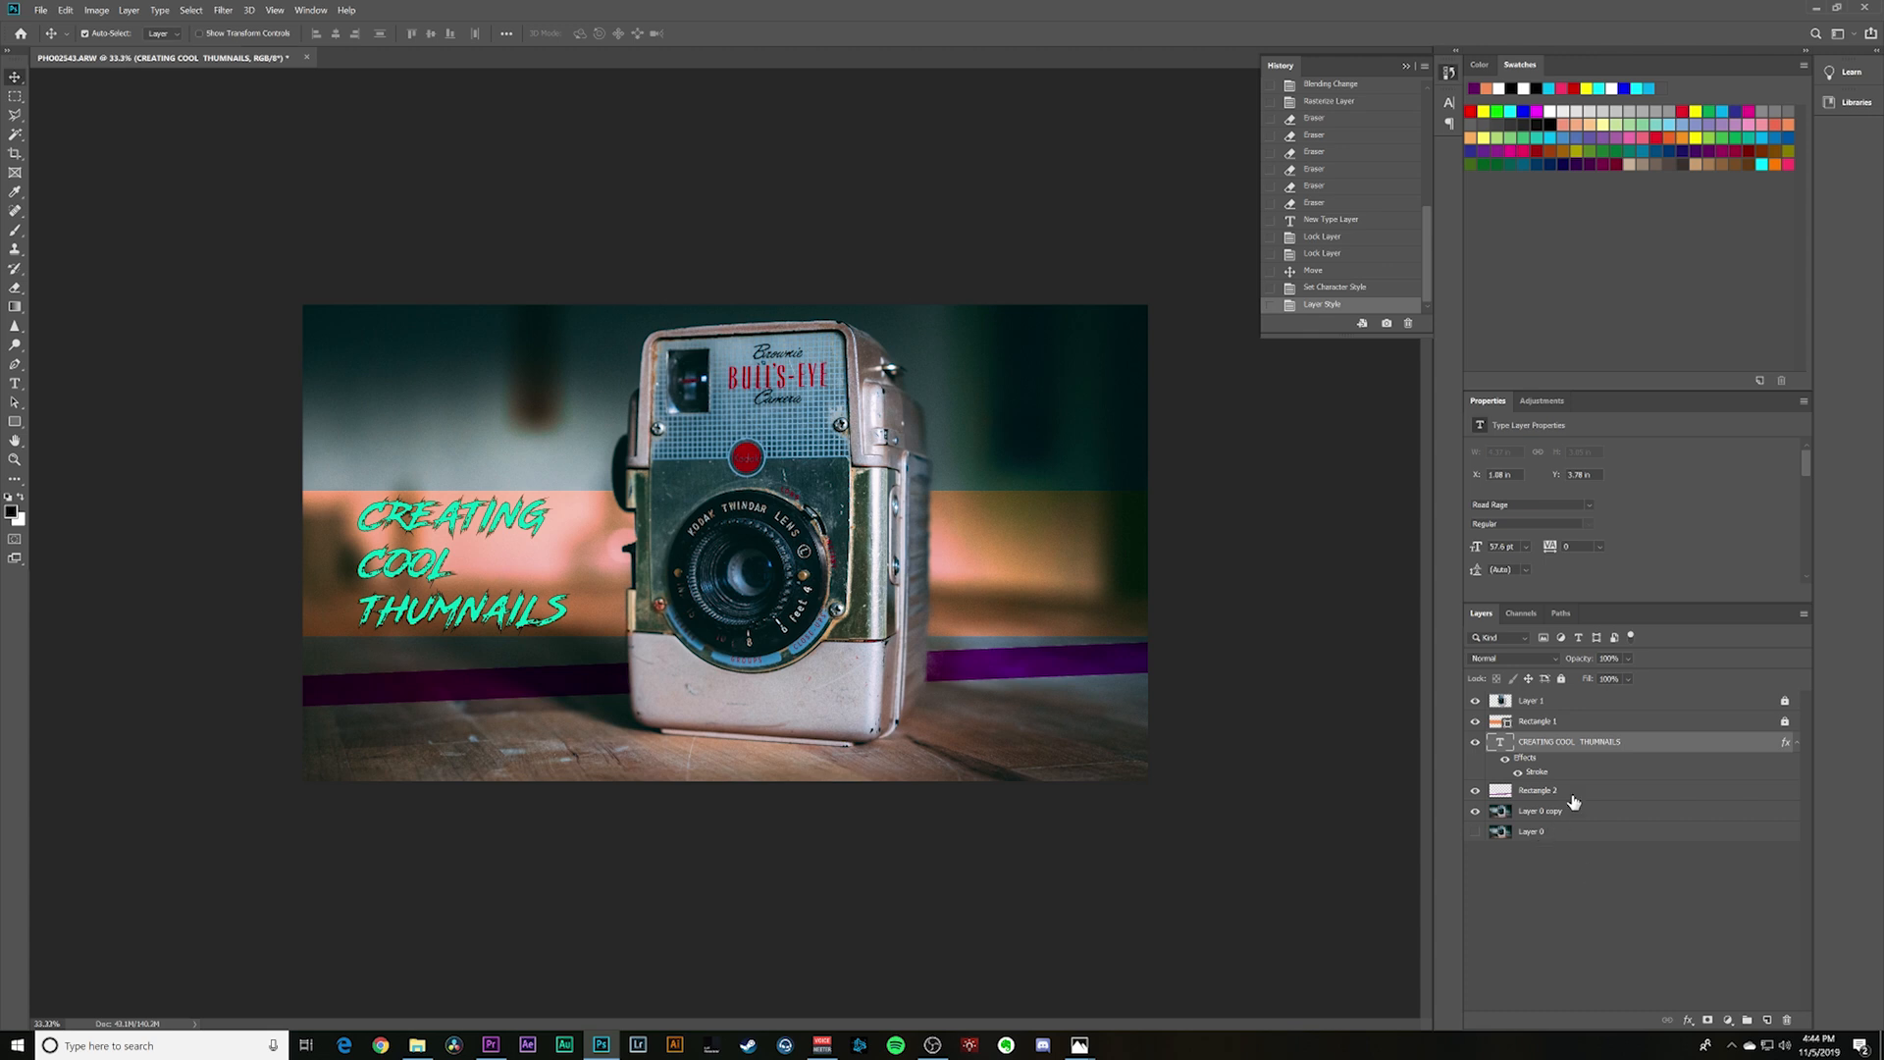
click(1477, 791)
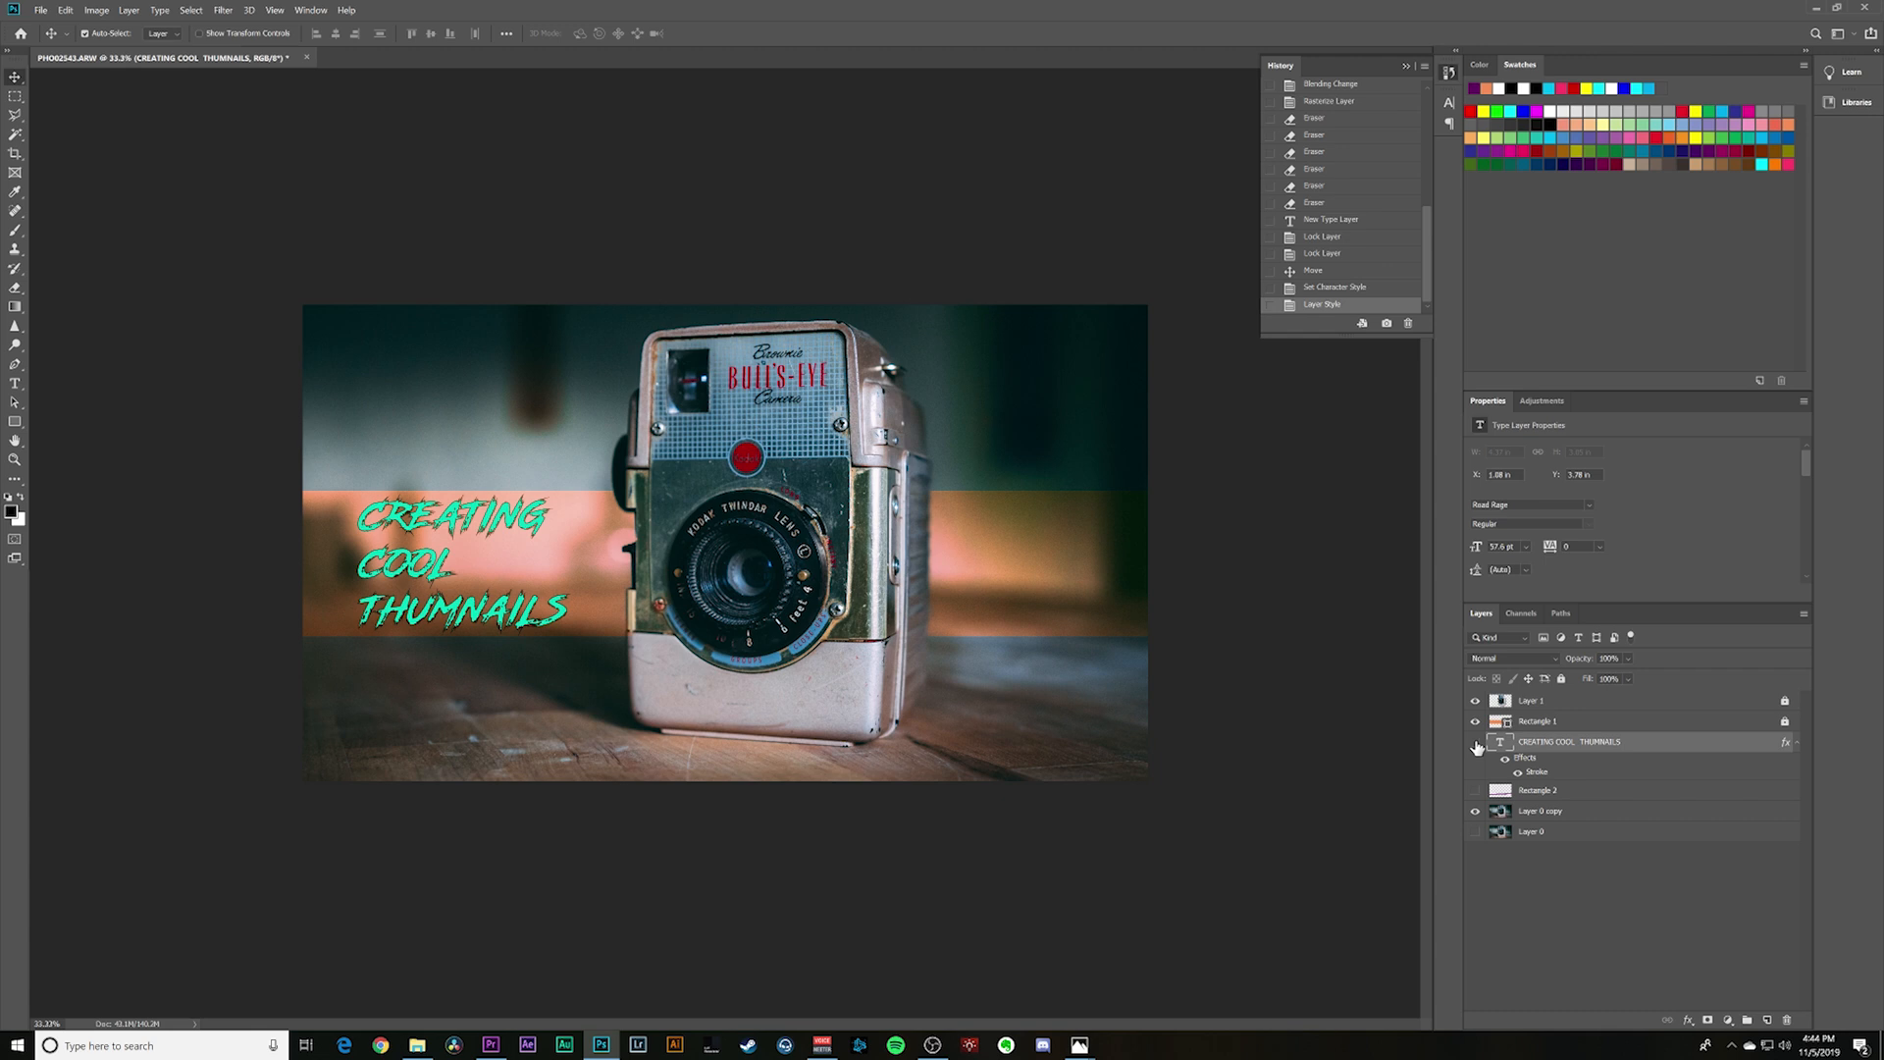
click(1476, 742)
click(1477, 700)
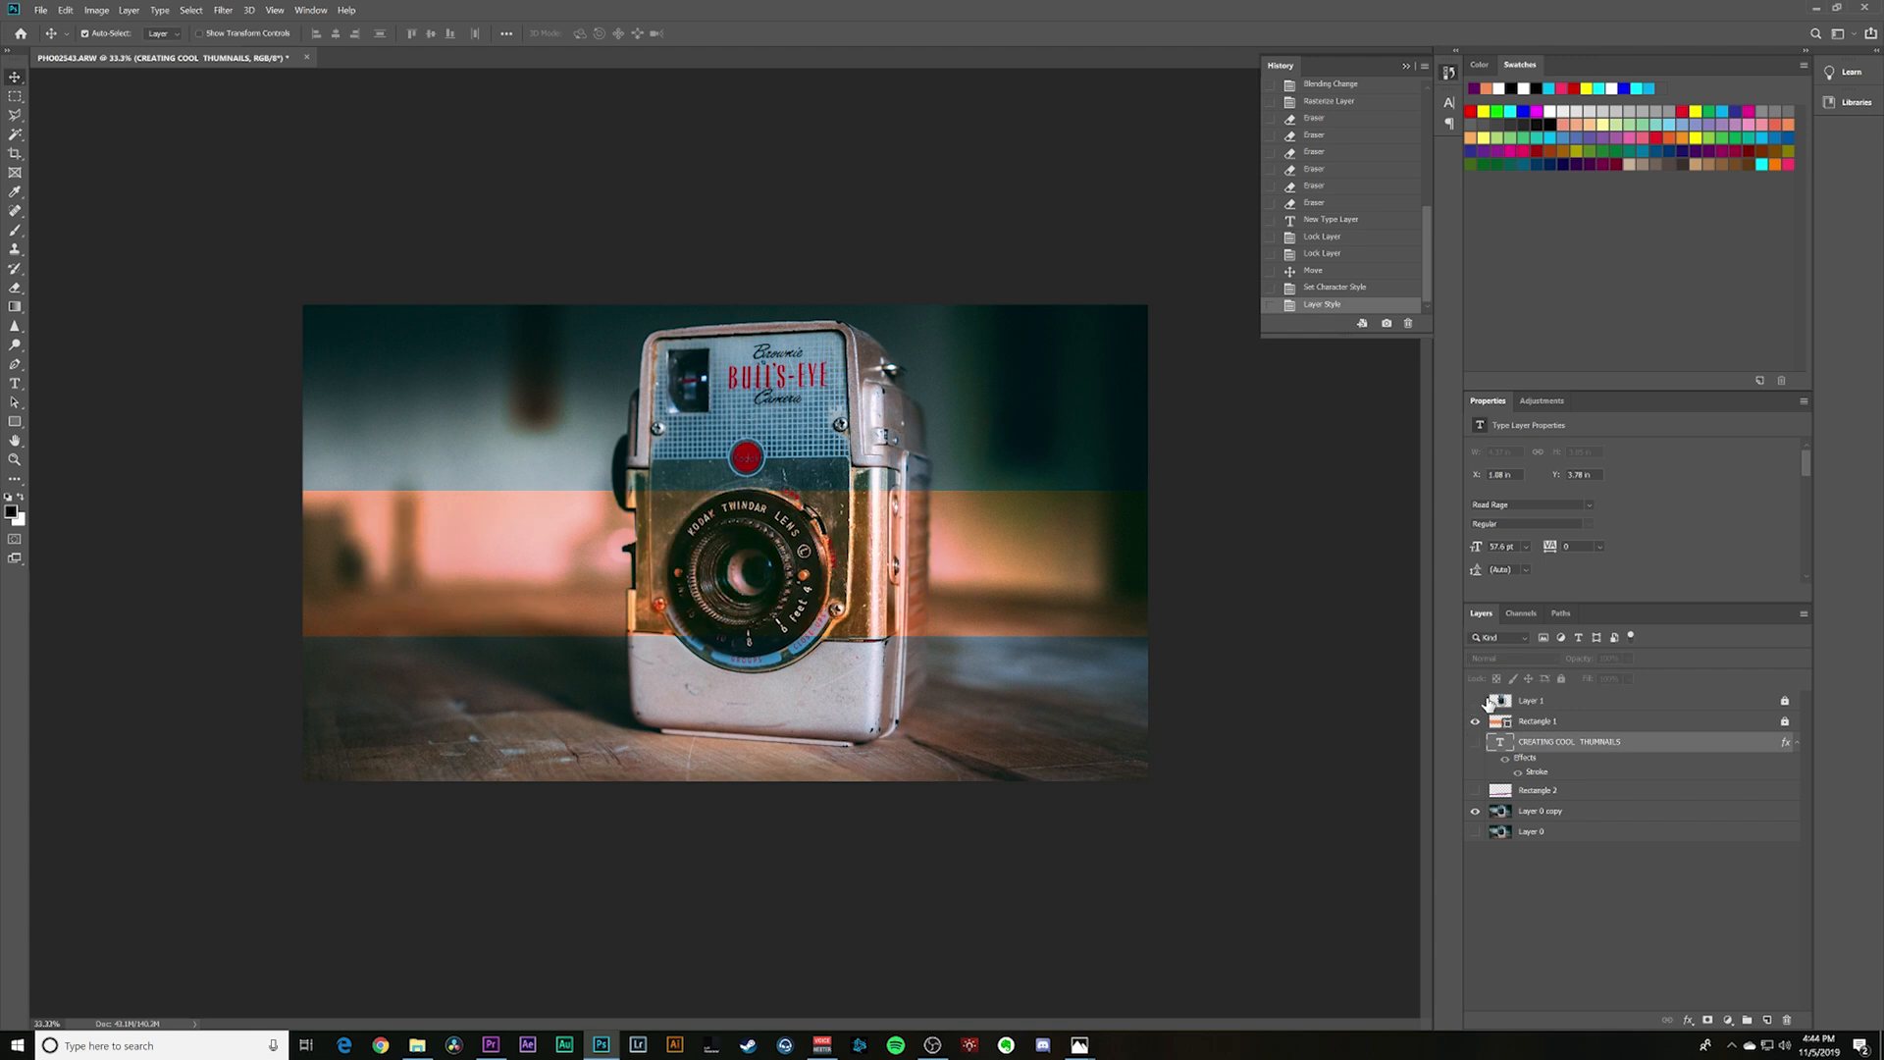
click(1538, 705)
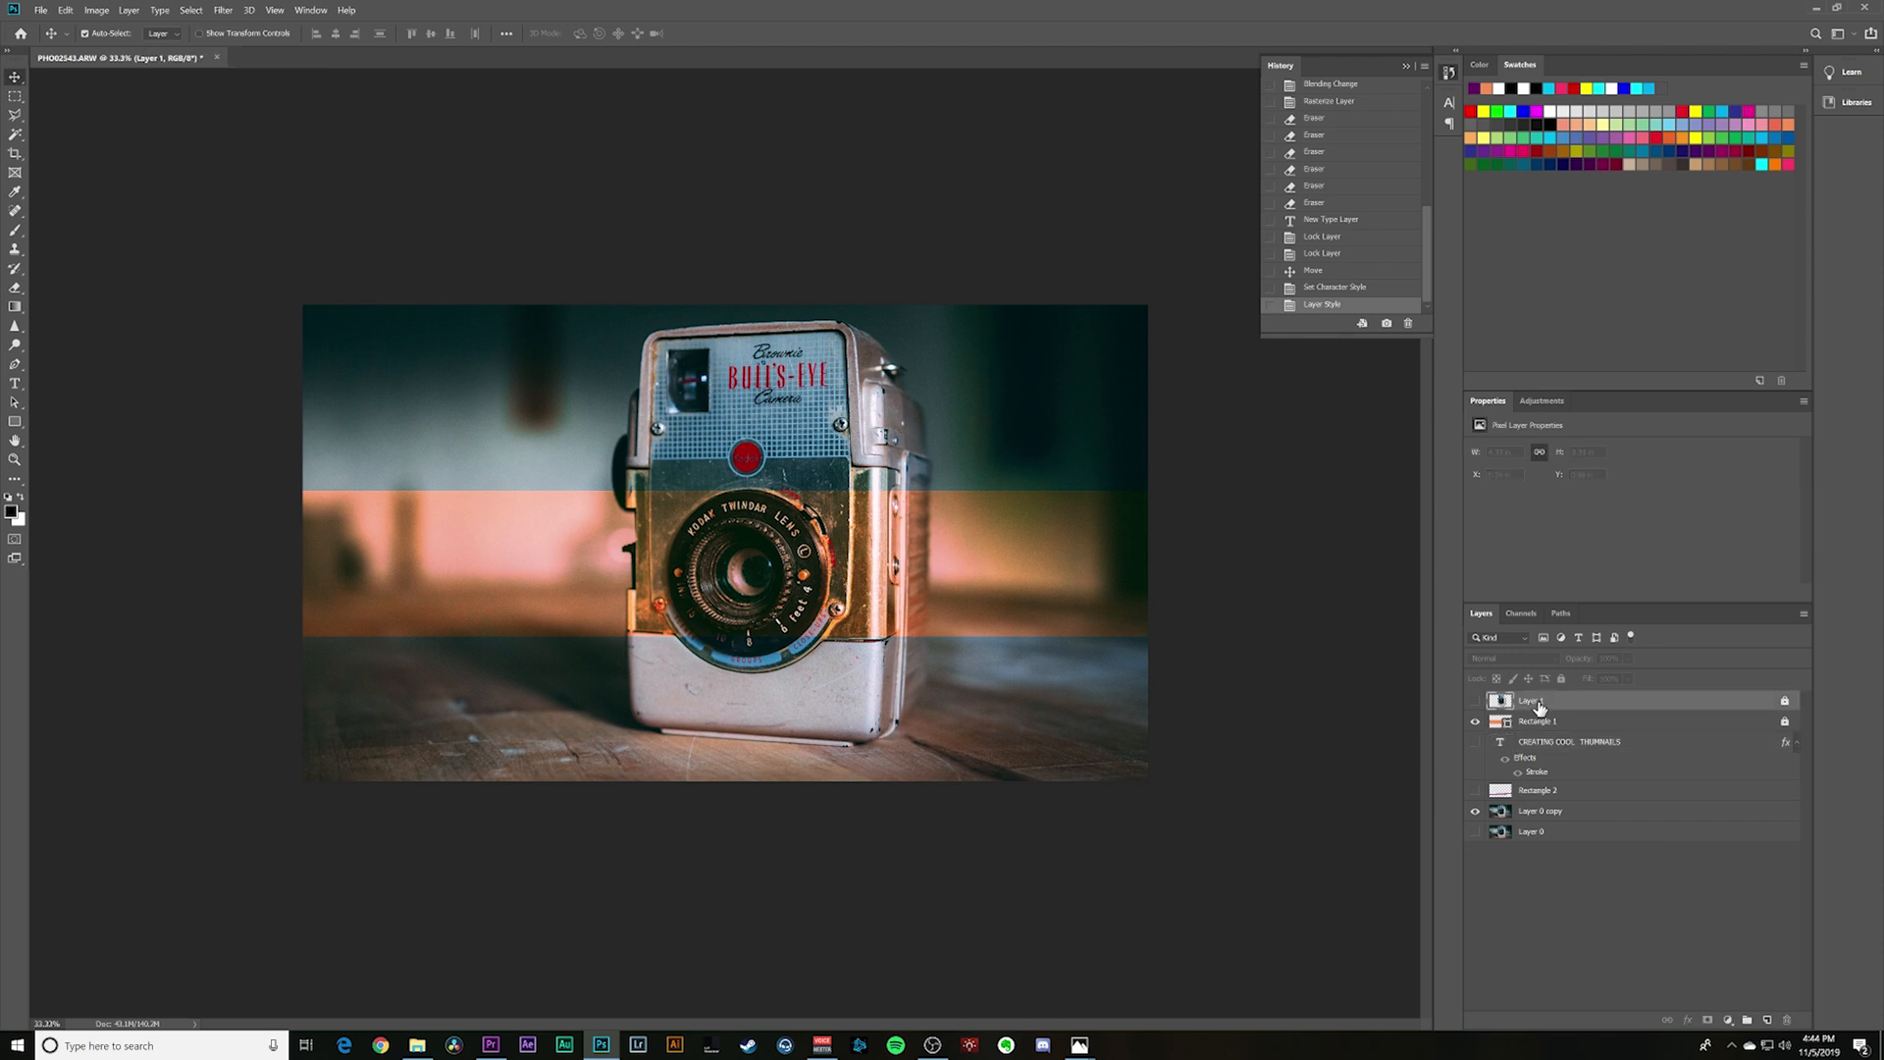
alt+click(1477, 703)
alt+click(1476, 702)
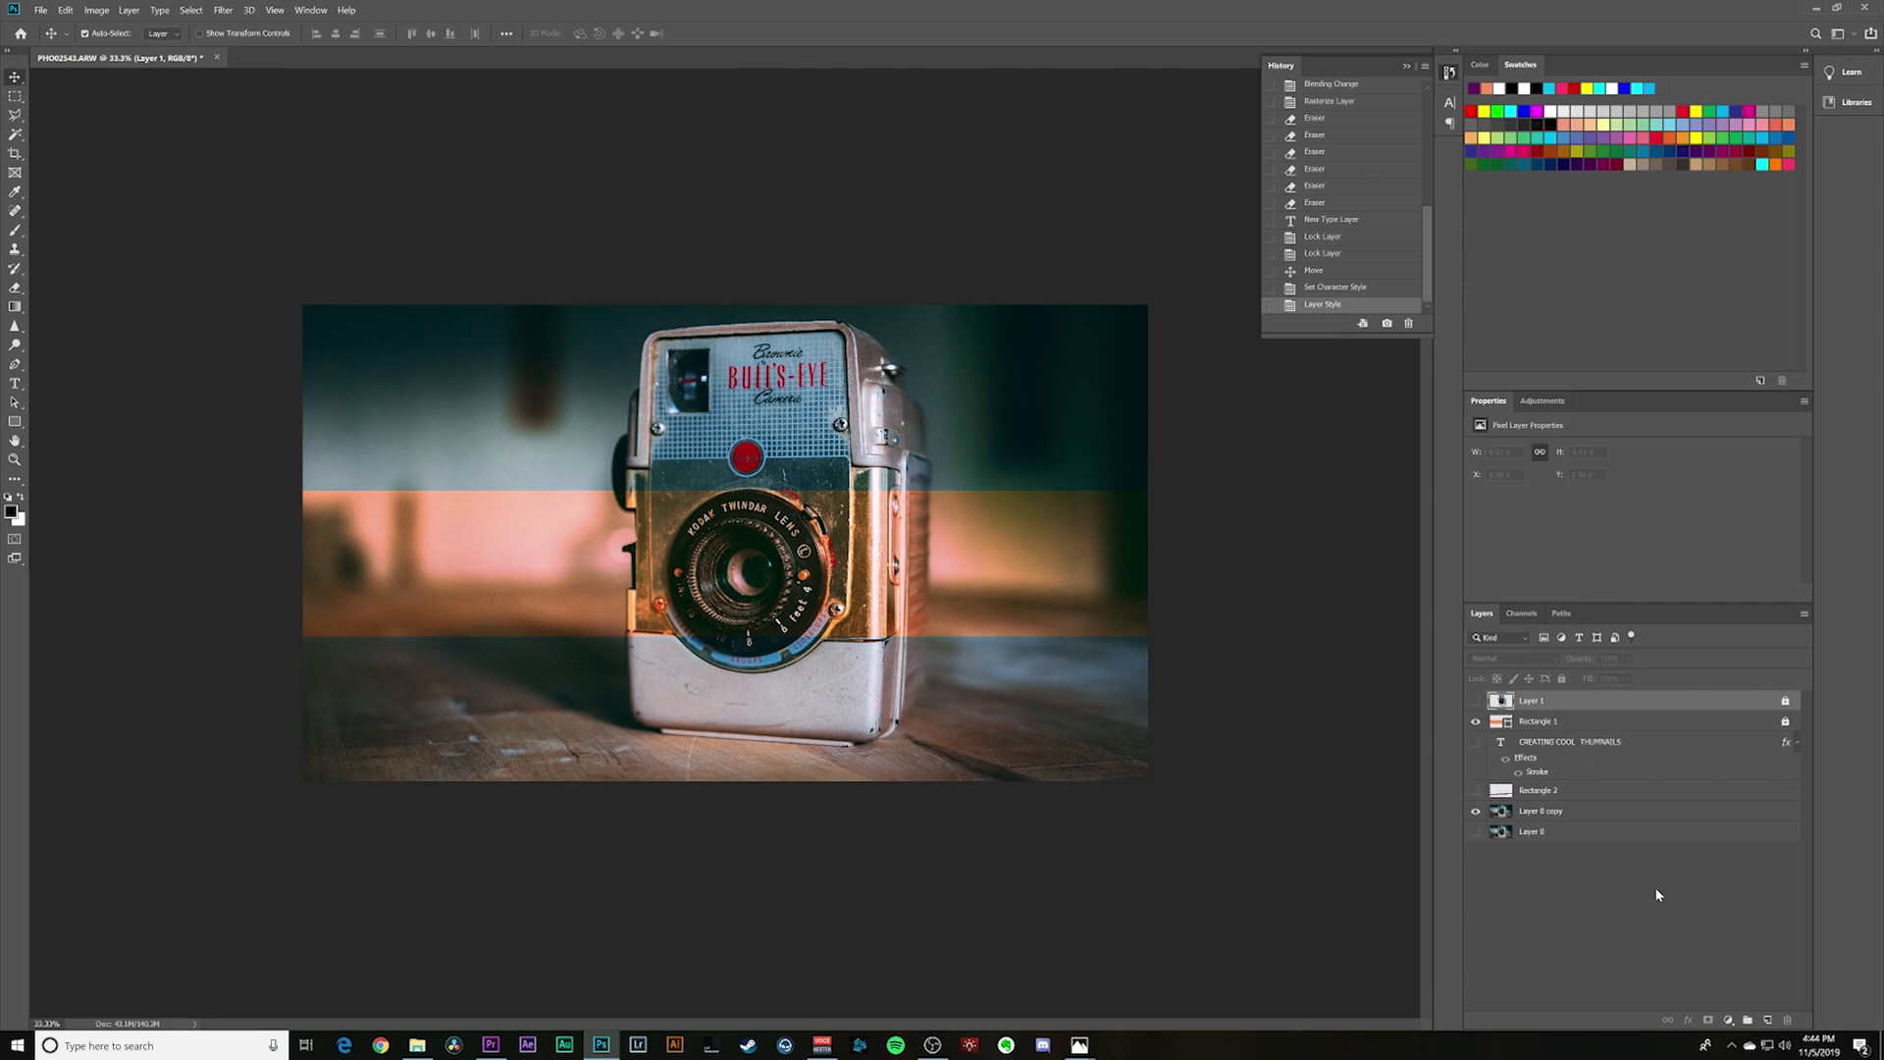
- Unlock the Rectangle 1 layer and add a layer mask to it
click(1583, 726)
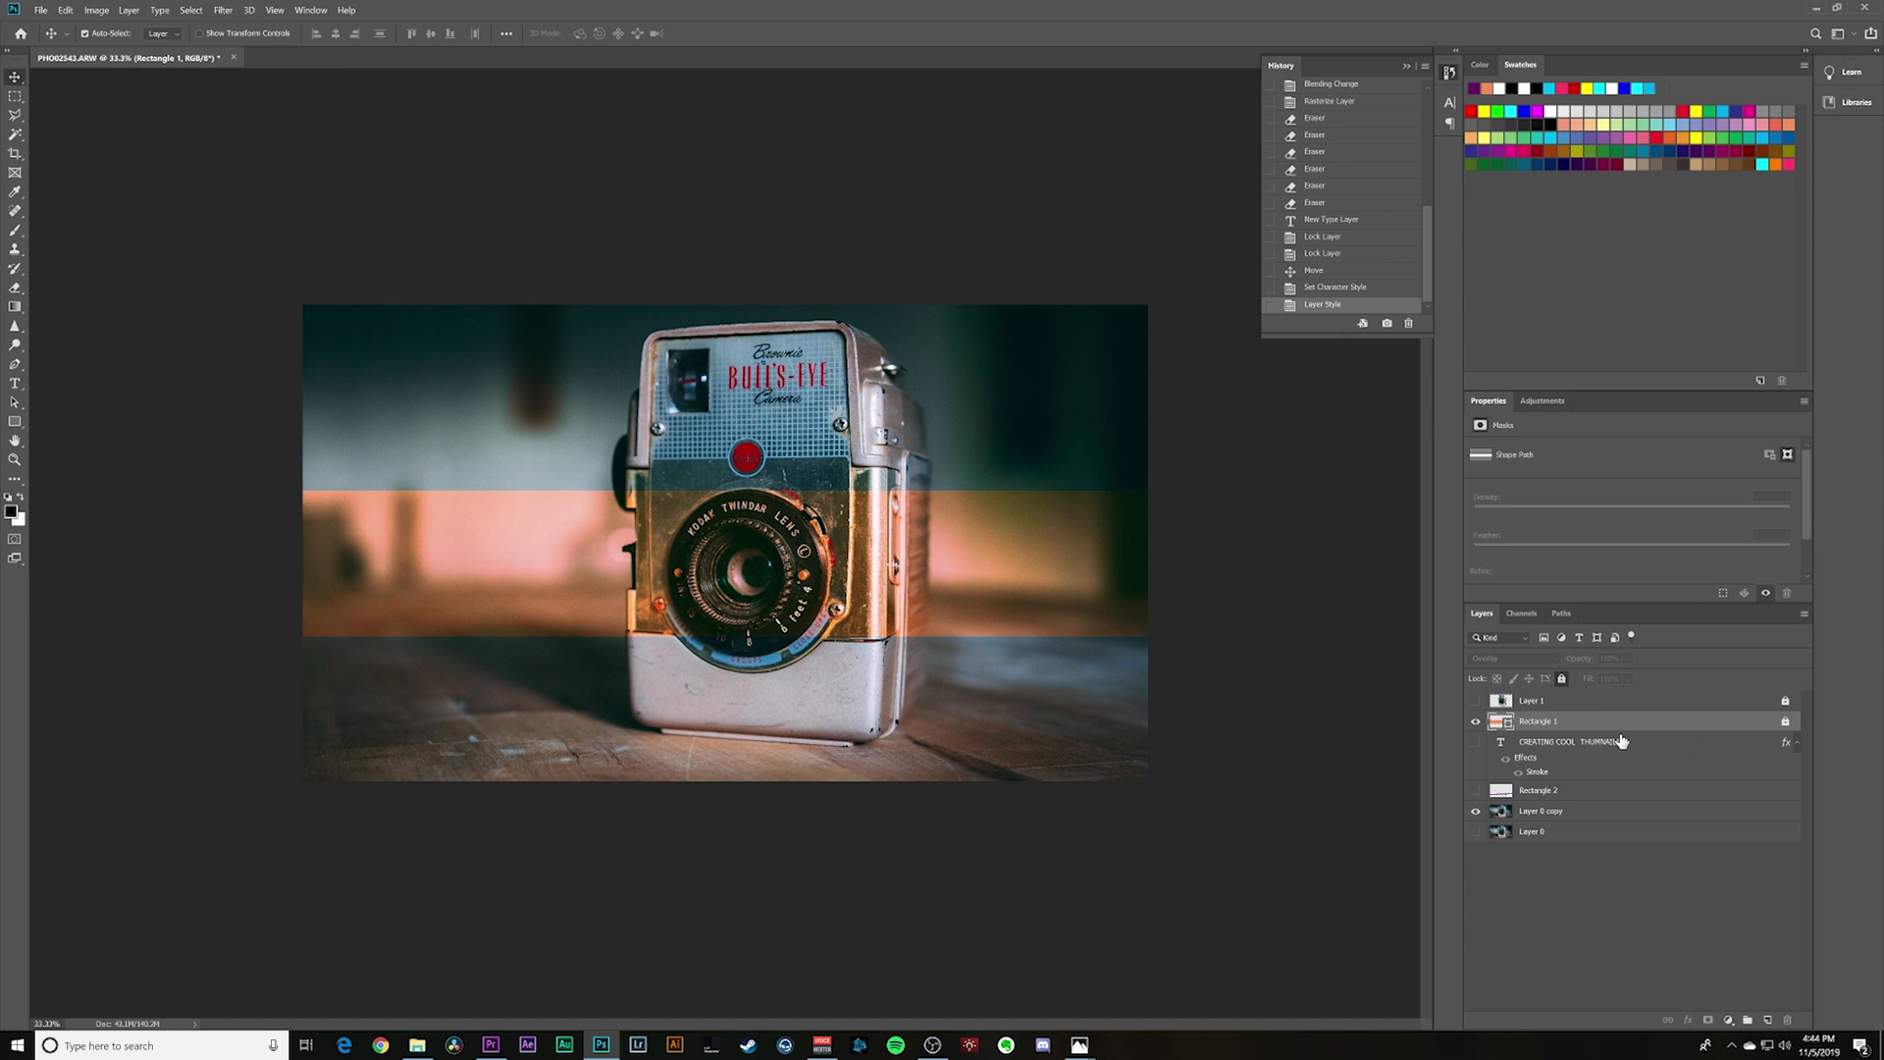
click(1782, 724)
click(1707, 1020)
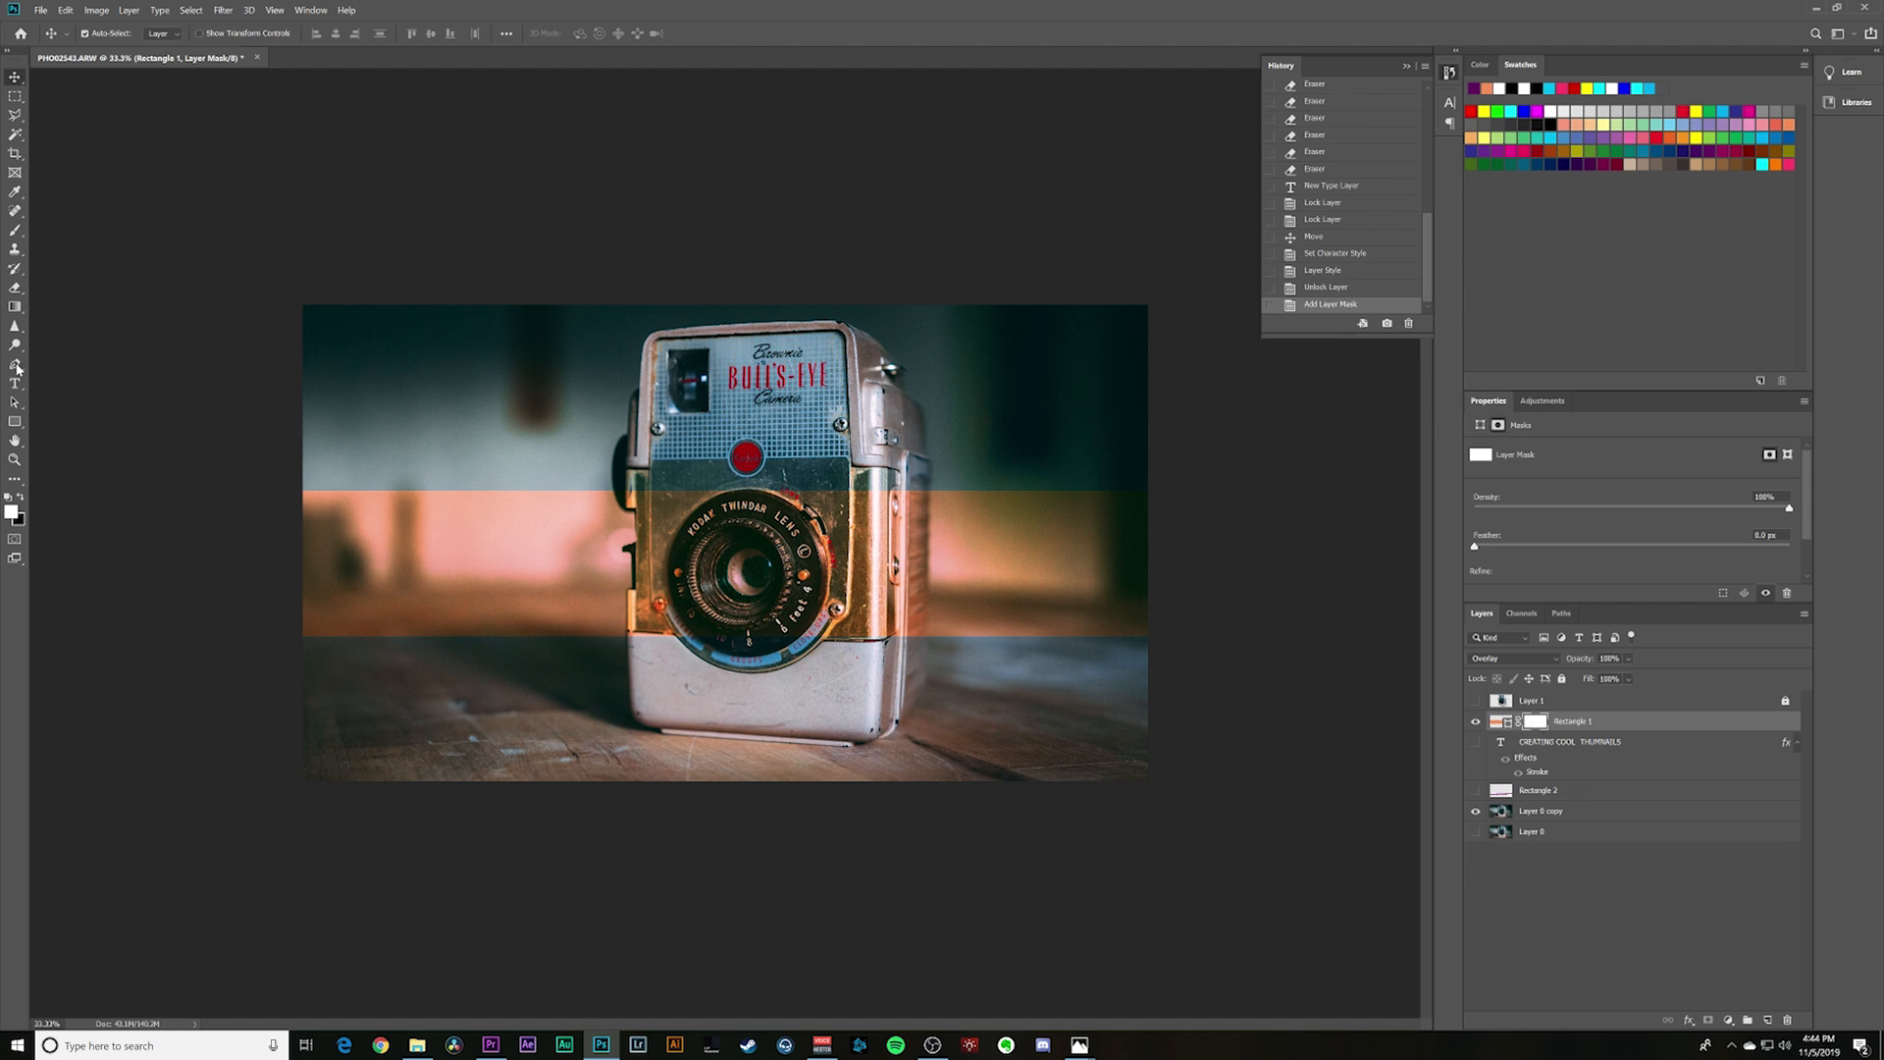
- Try hiding and restoring parts of the orange band over the camera by brushing black and white on its mask
click(15, 229)
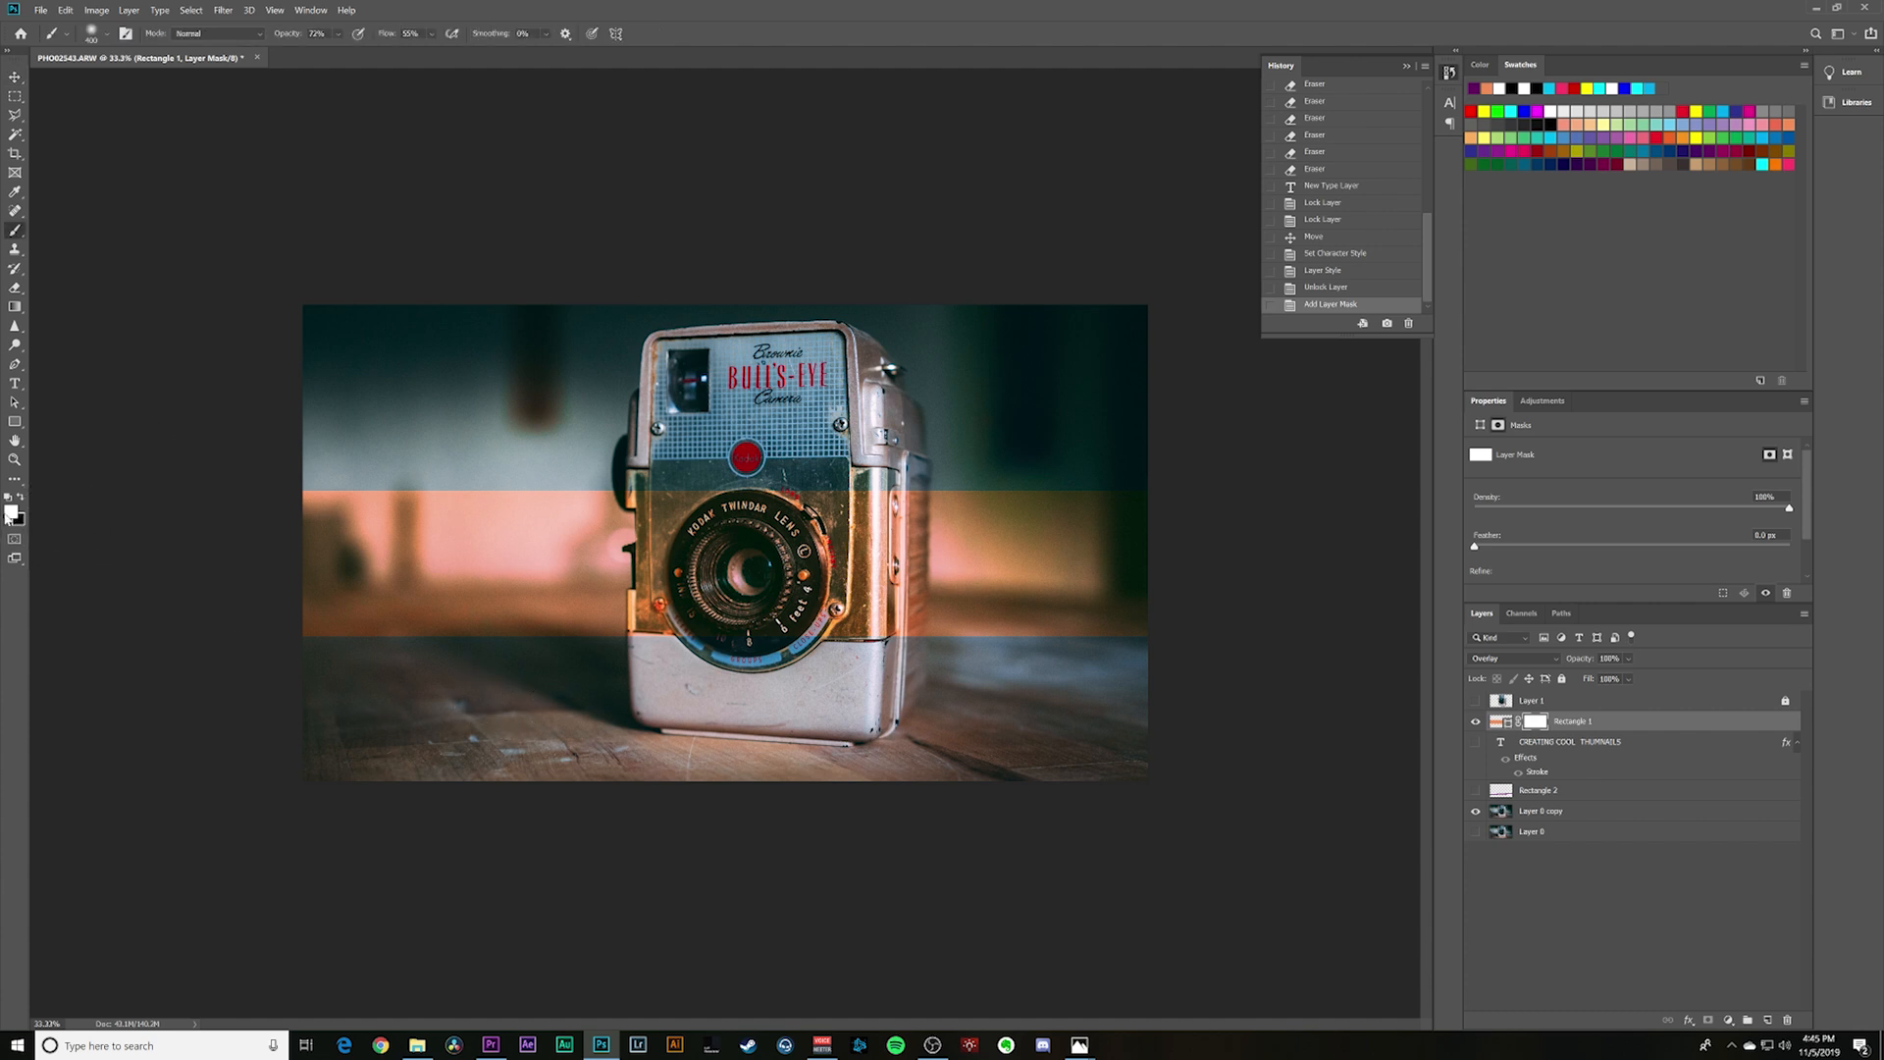
click(878, 564)
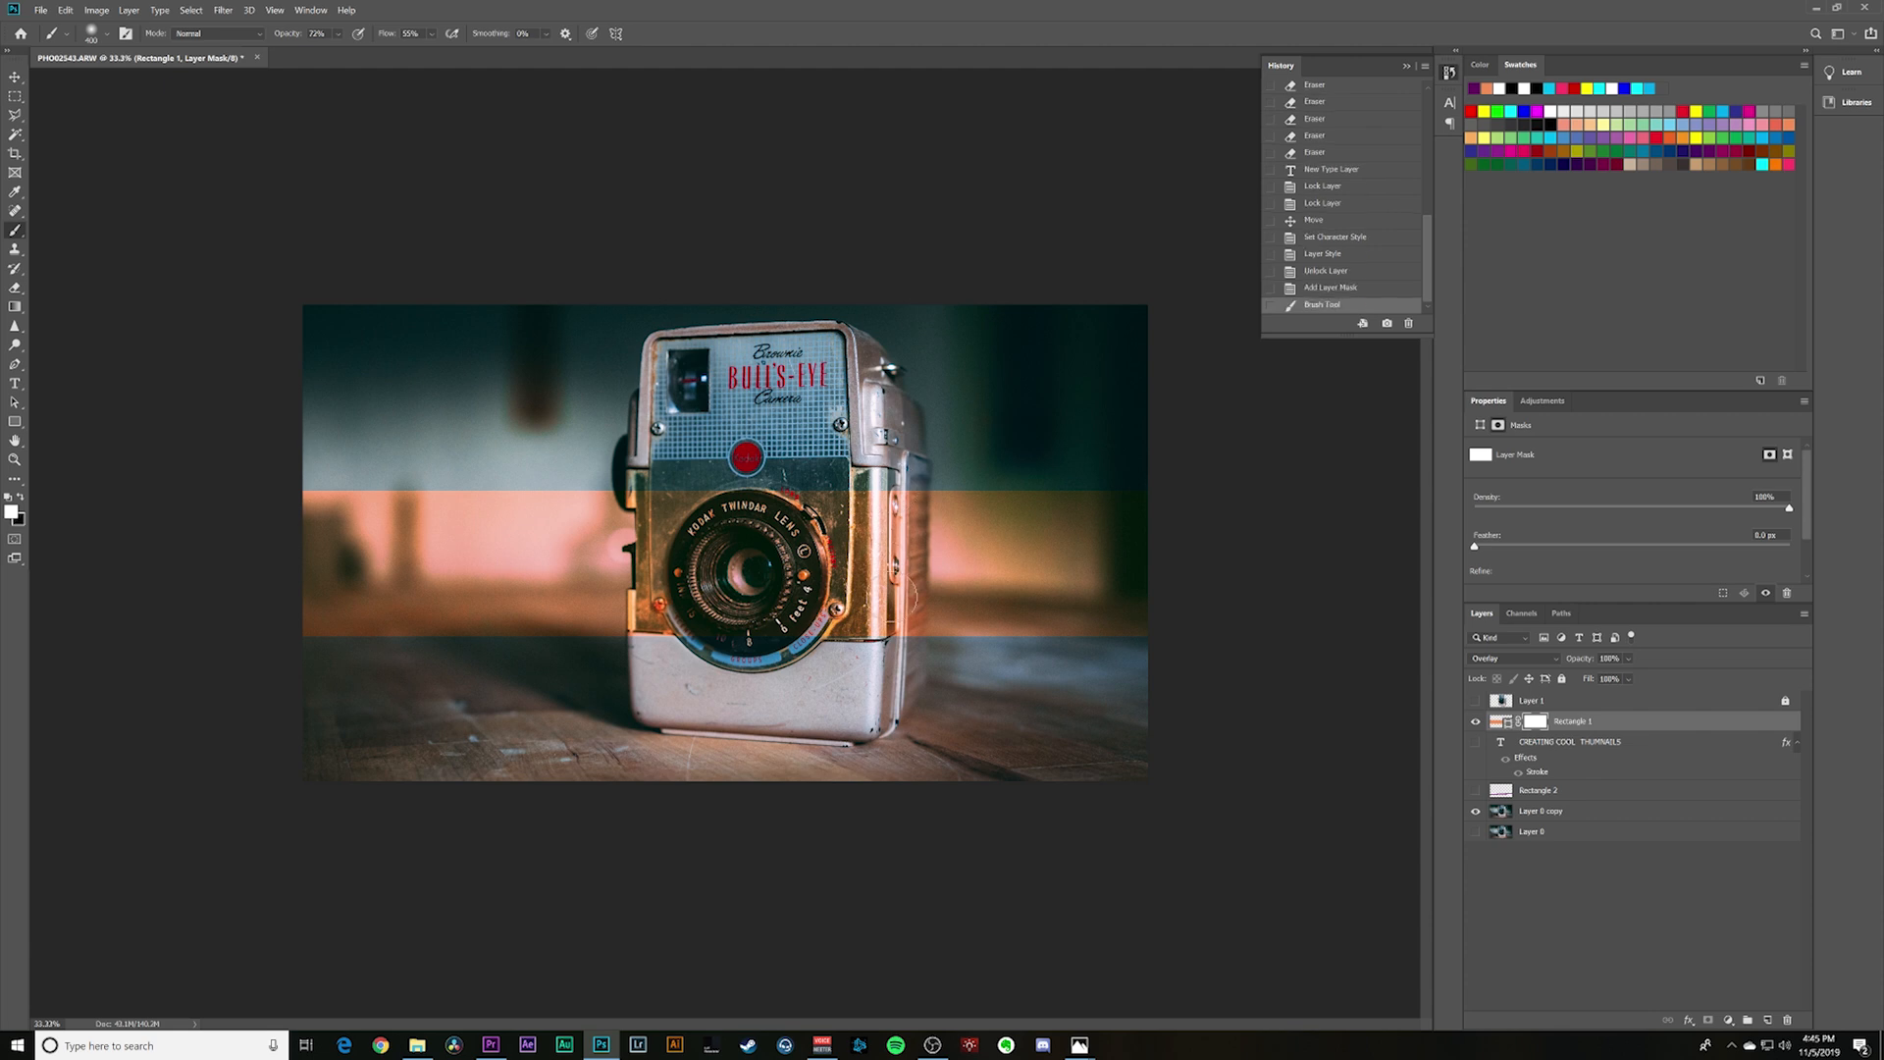
key(x)
mouse_move(876, 512)
mouse_down()
mouse_move(870, 658)
mouse_move(869, 628)
mouse_up()
mouse_move(865, 608)
mouse_down()
mouse_move(856, 550)
mouse_move(830, 574)
mouse_up()
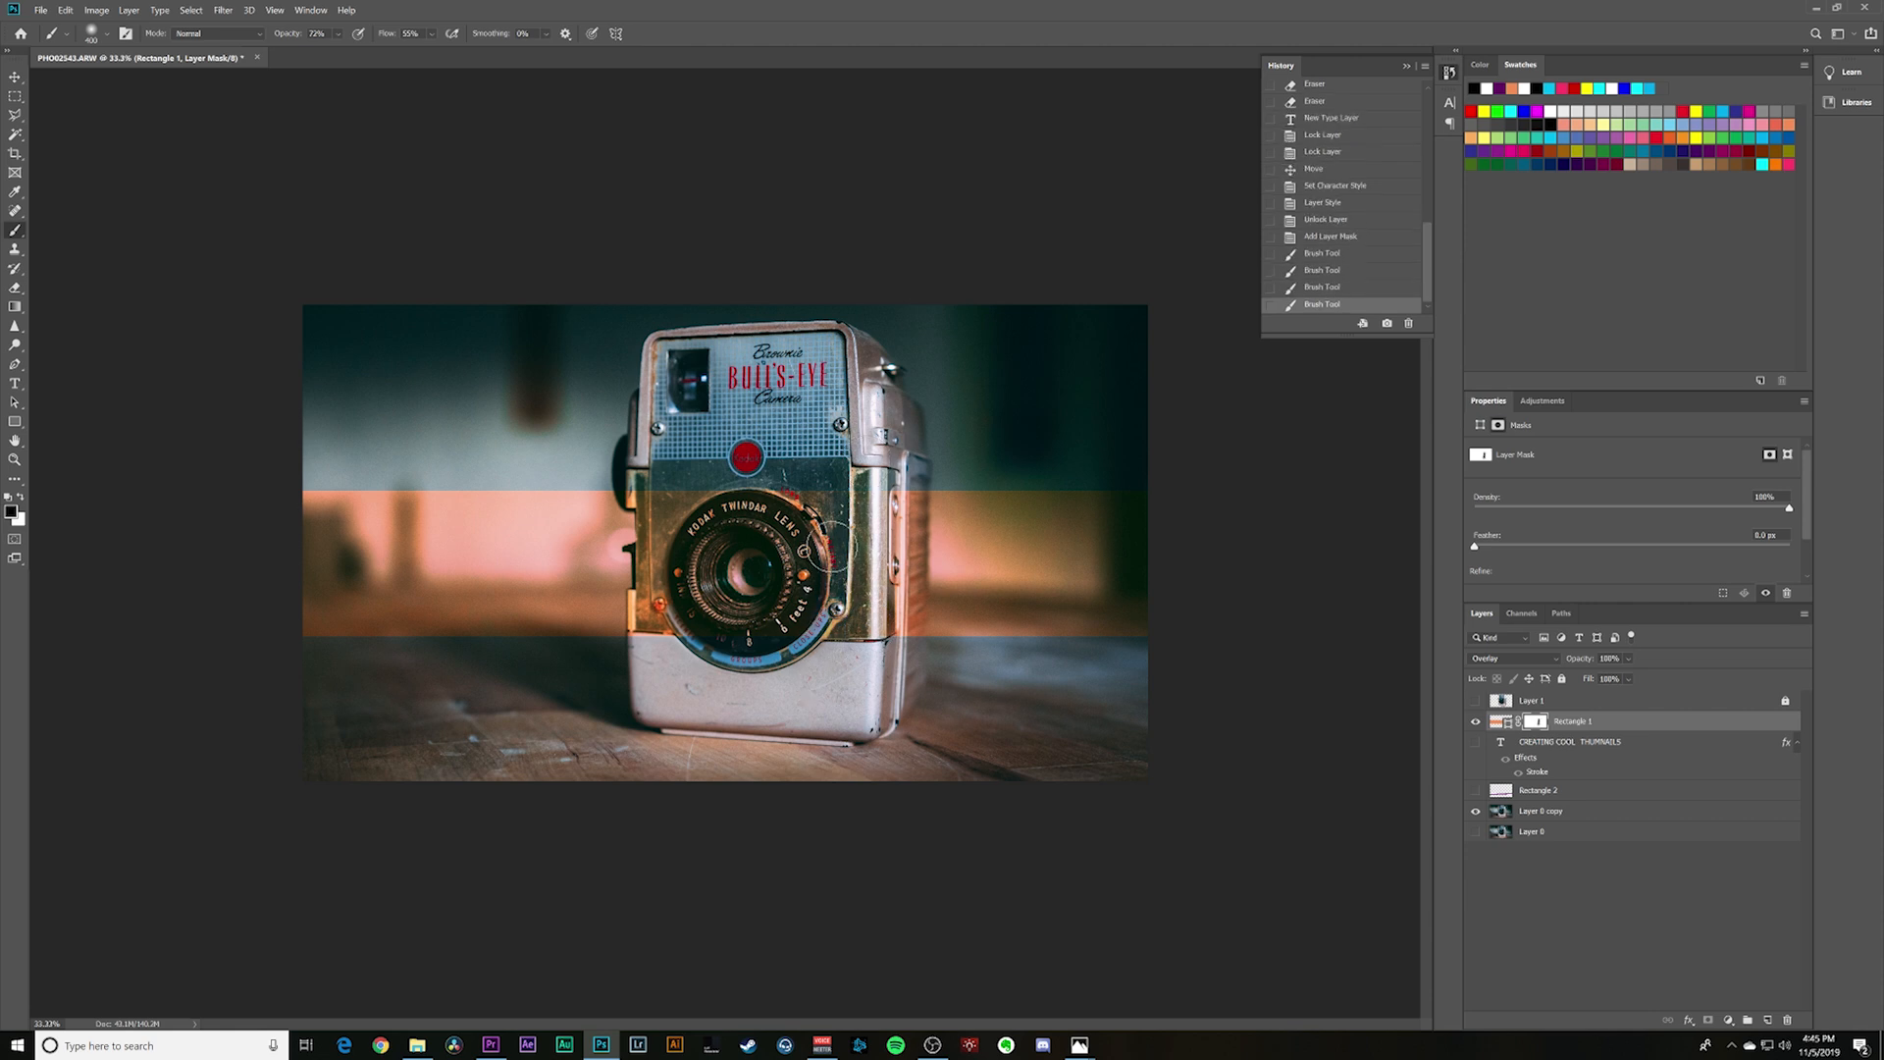
key(x)
mouse_move(876, 481)
mouse_down()
mouse_move(871, 618)
mouse_move(859, 520)
mouse_move(806, 580)
mouse_move(834, 491)
mouse_up()
mouse_move(834, 492)
mouse_down()
mouse_move(842, 575)
mouse_move(874, 510)
mouse_move(873, 623)
mouse_move(868, 520)
mouse_up()
key(x)
drag(863, 530, 866, 649)
key(x)
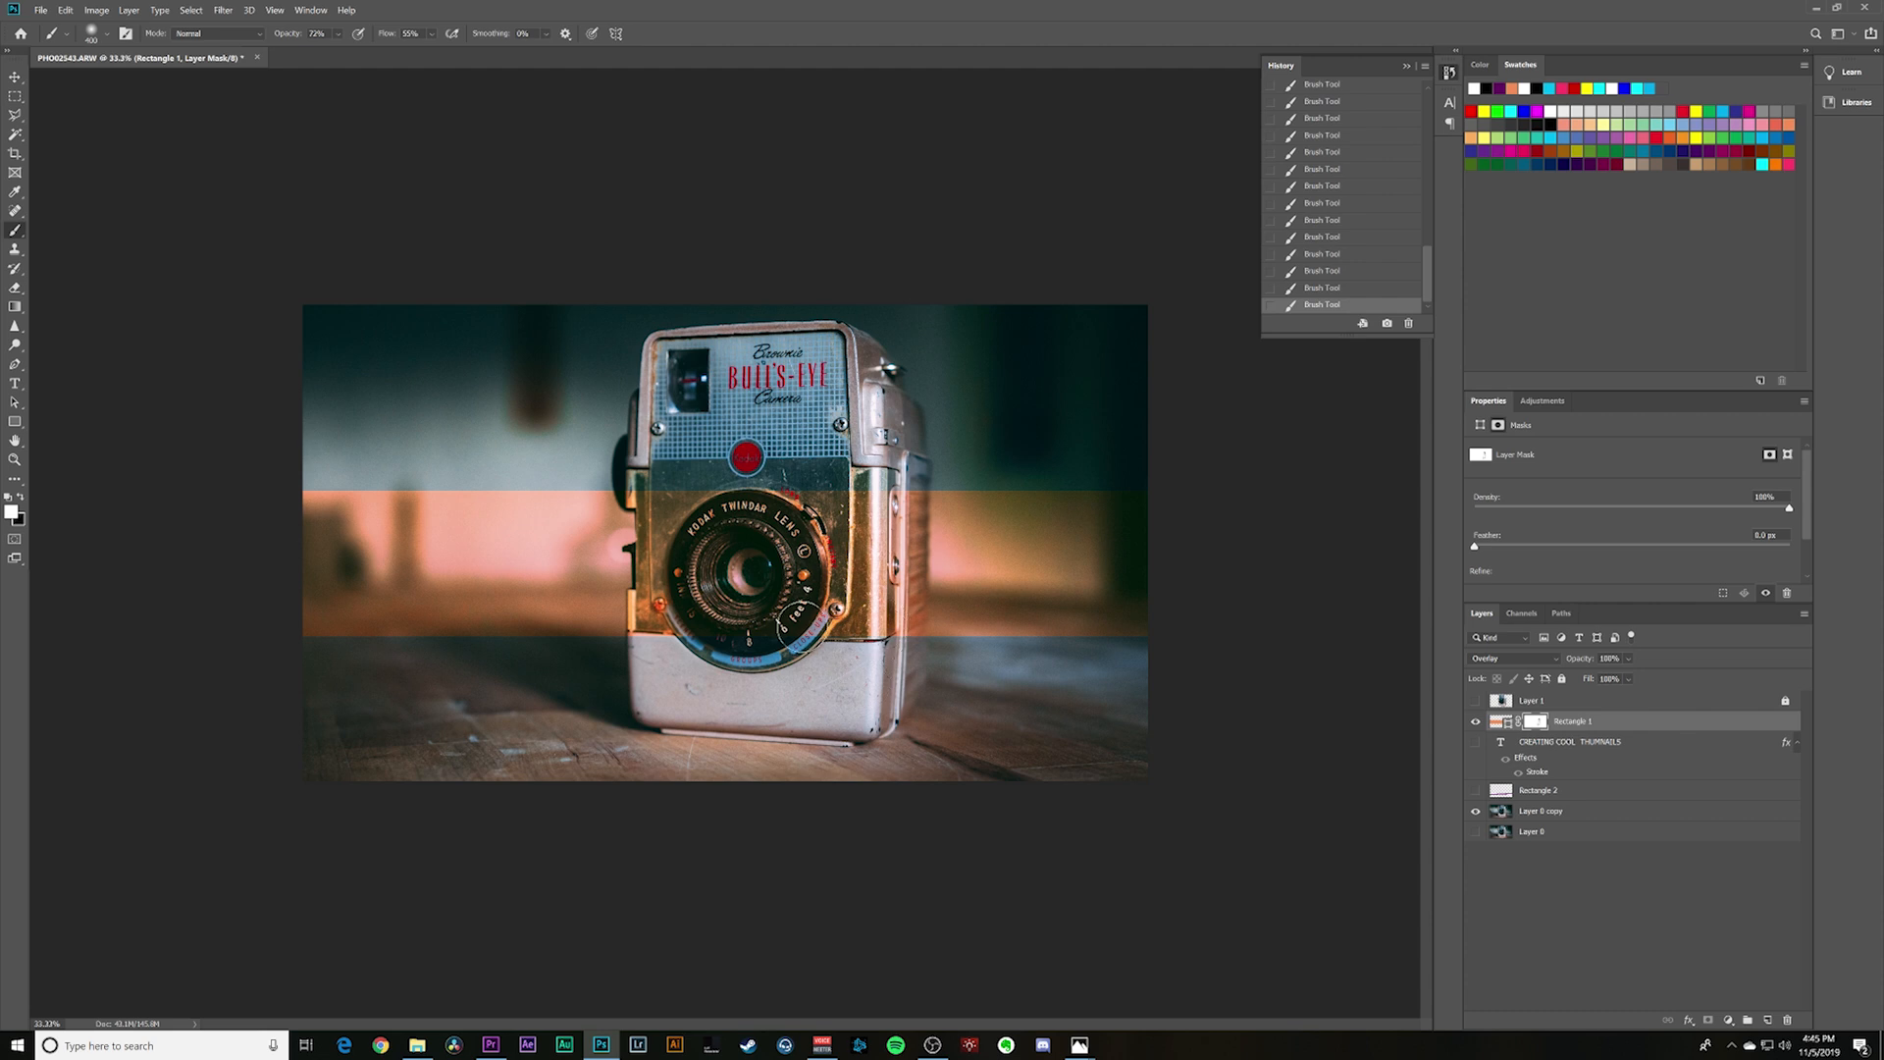
- Raise the brush opacity to 100% and mask the orange band off the camera body, reducing the brush size for the edges
click(340, 35)
drag(356, 55, 379, 53)
click(888, 522)
key(c)
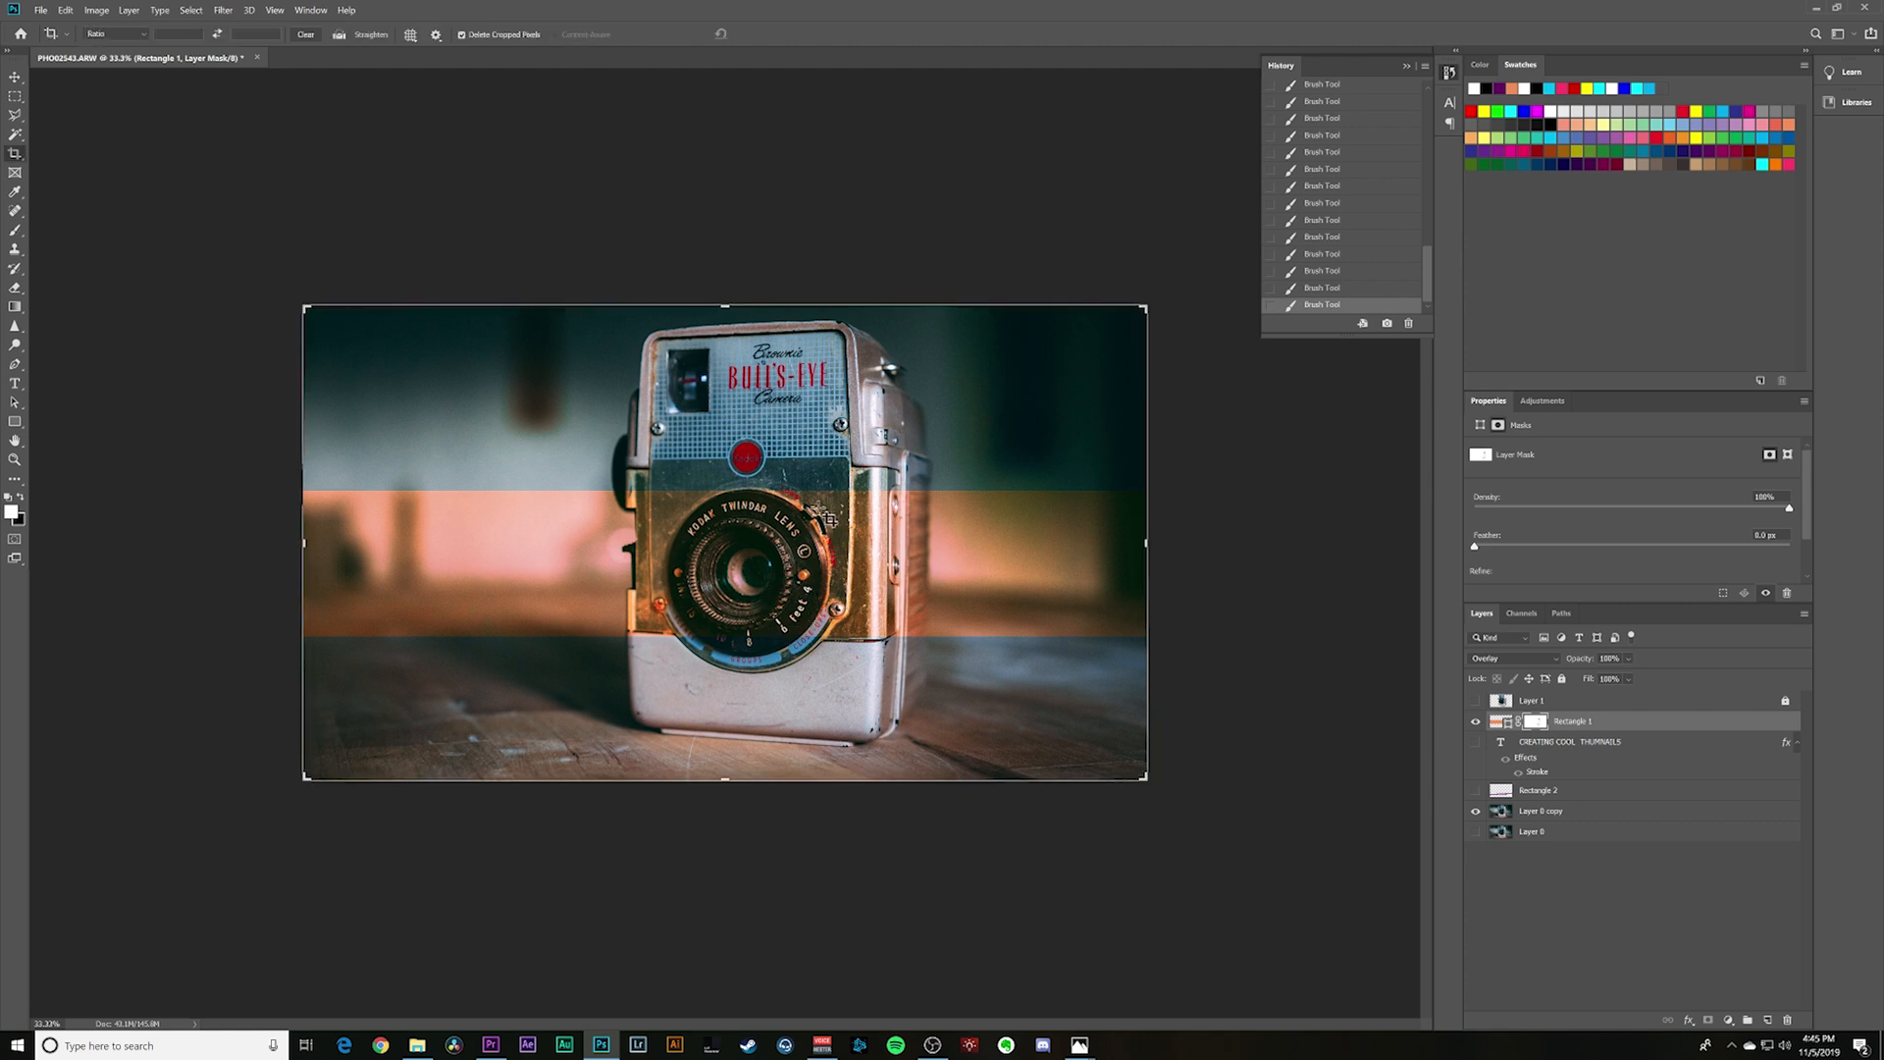
key(b)
key(x)
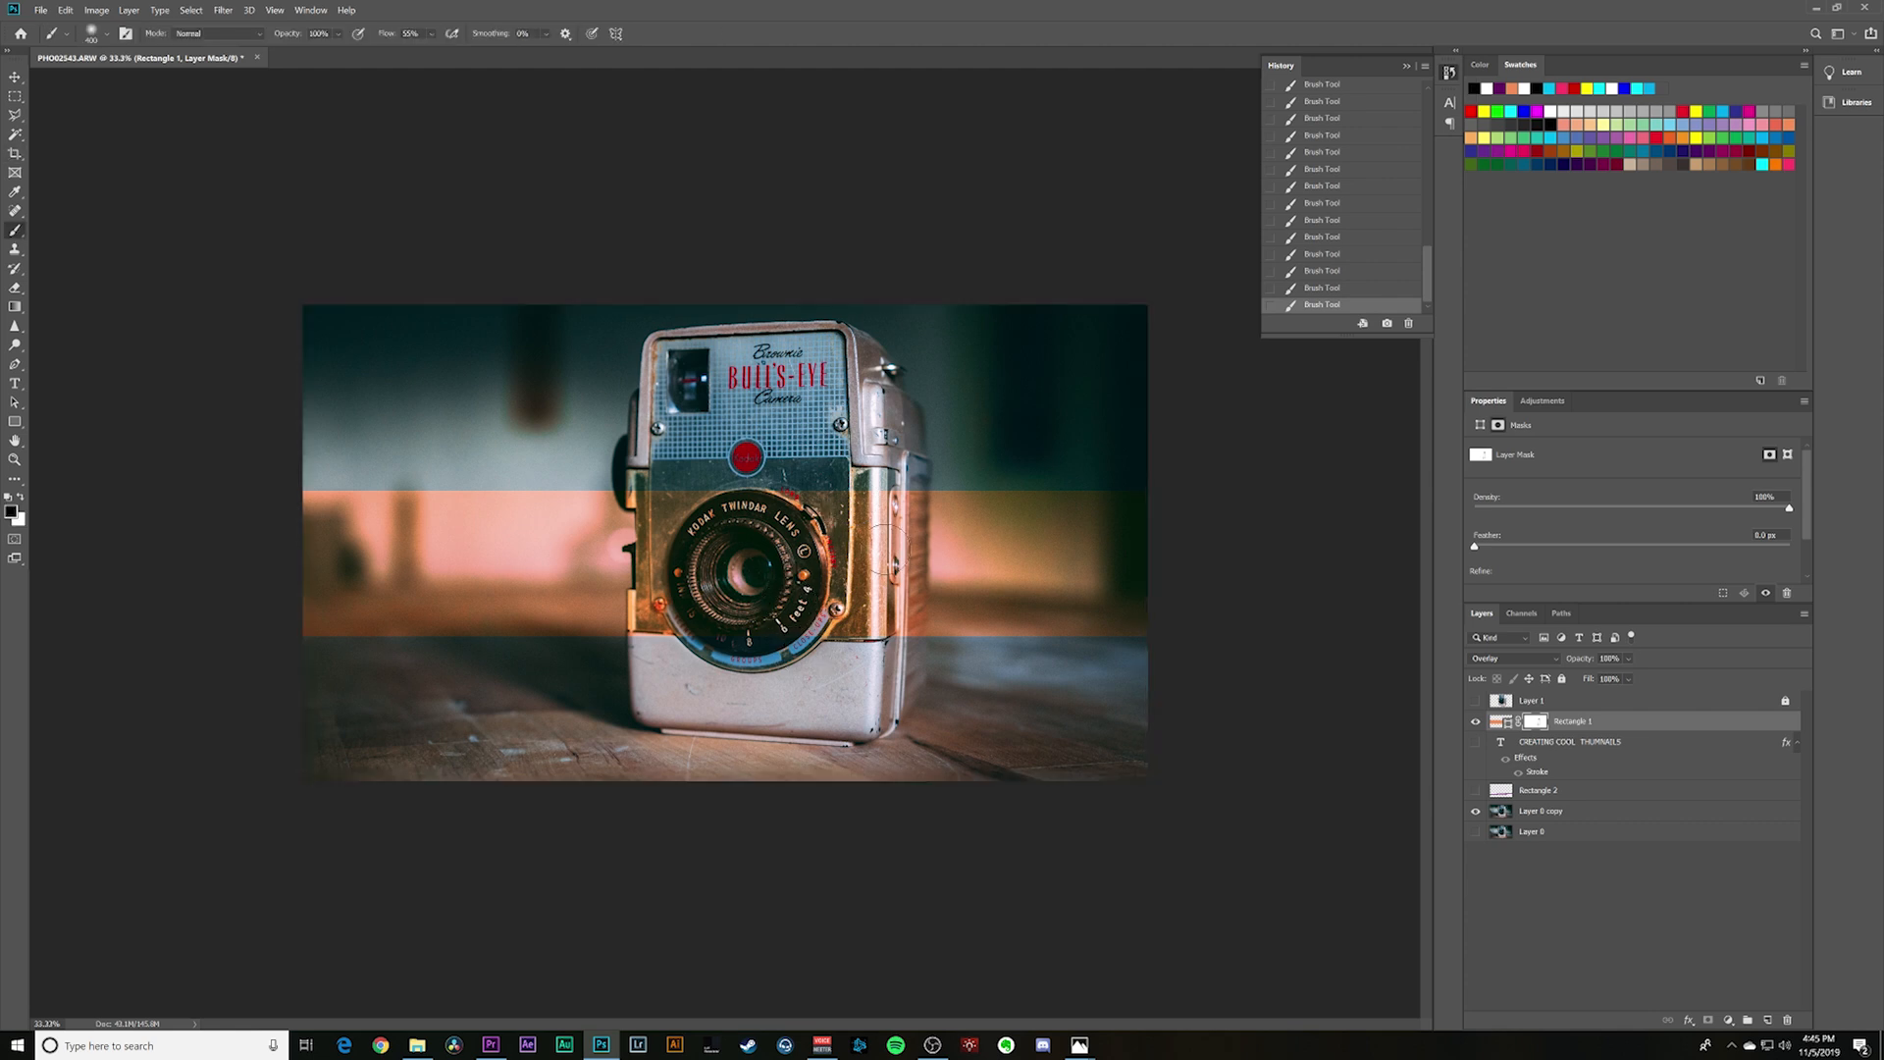
mouse_move(884, 493)
mouse_down()
mouse_move(888, 550)
mouse_move(838, 549)
mouse_move(827, 613)
mouse_move(815, 508)
mouse_move(756, 583)
mouse_move(702, 505)
mouse_move(662, 498)
mouse_up()
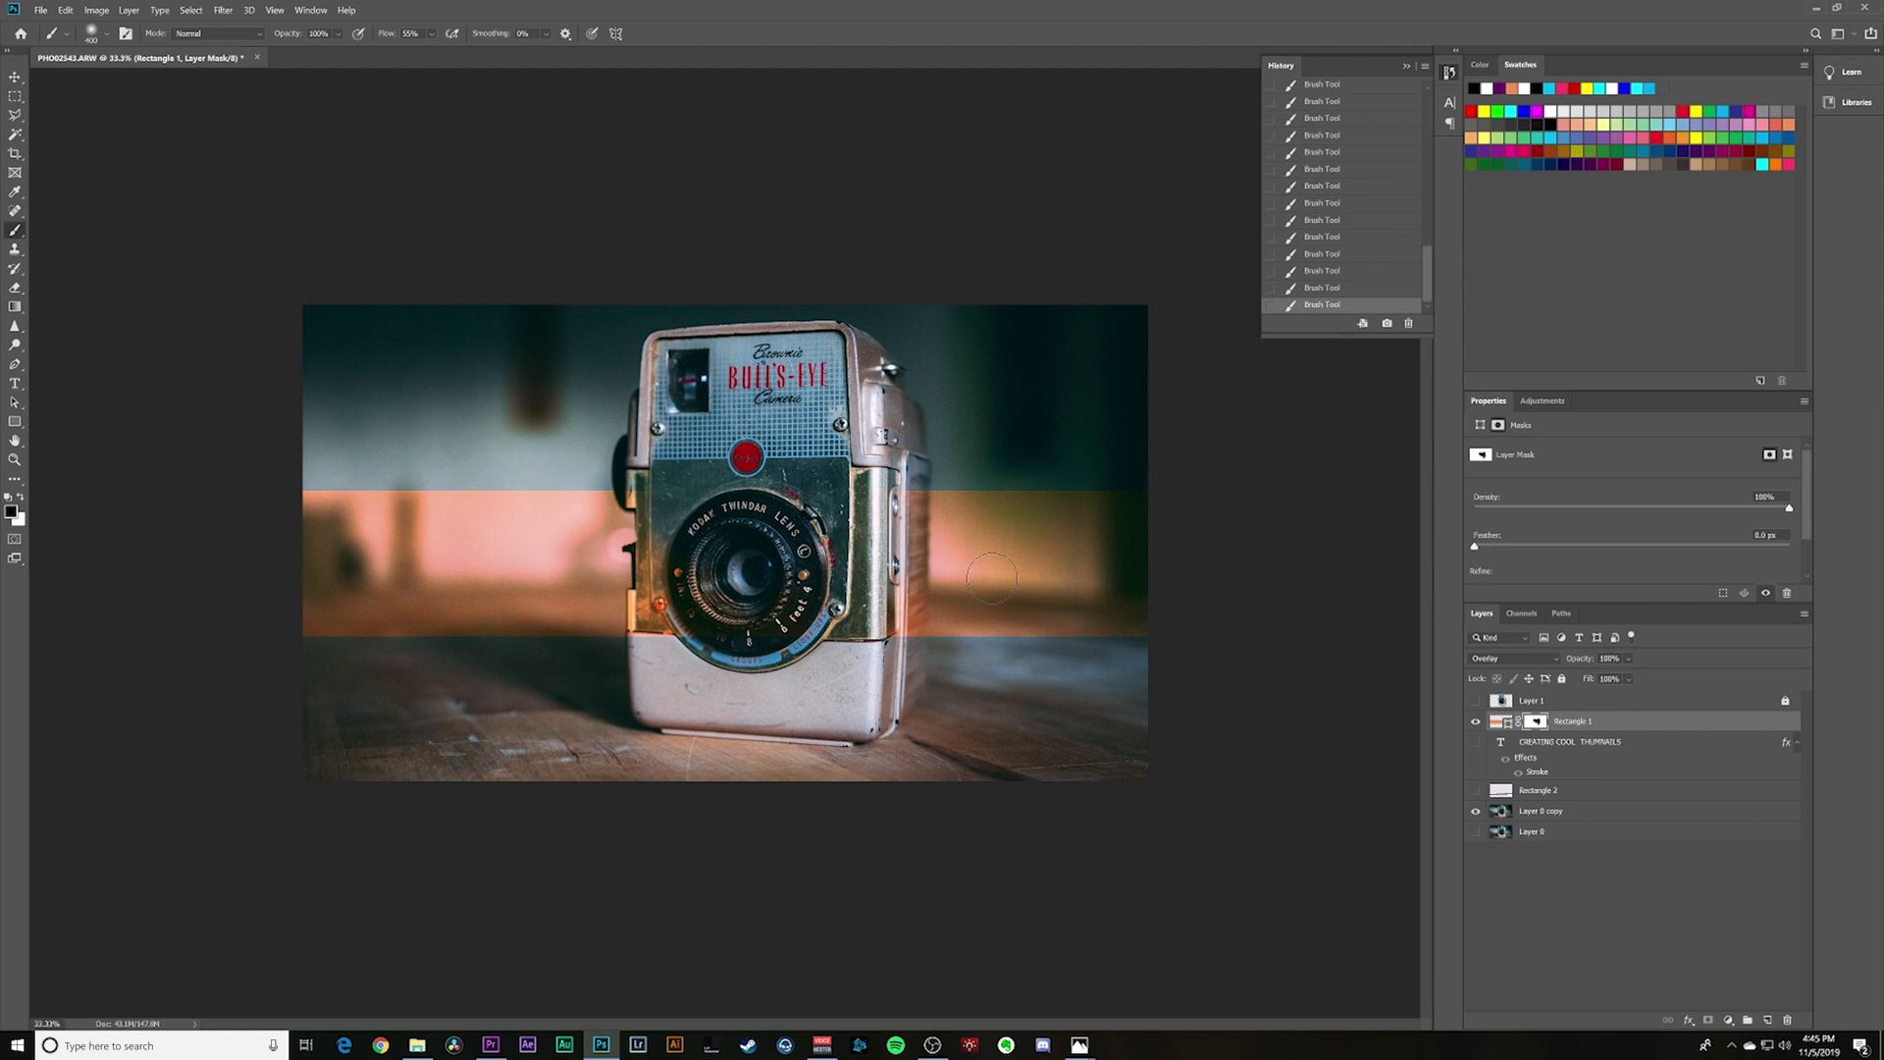
key(bracketleft)
key(bracketleft)
key(bracketleft)
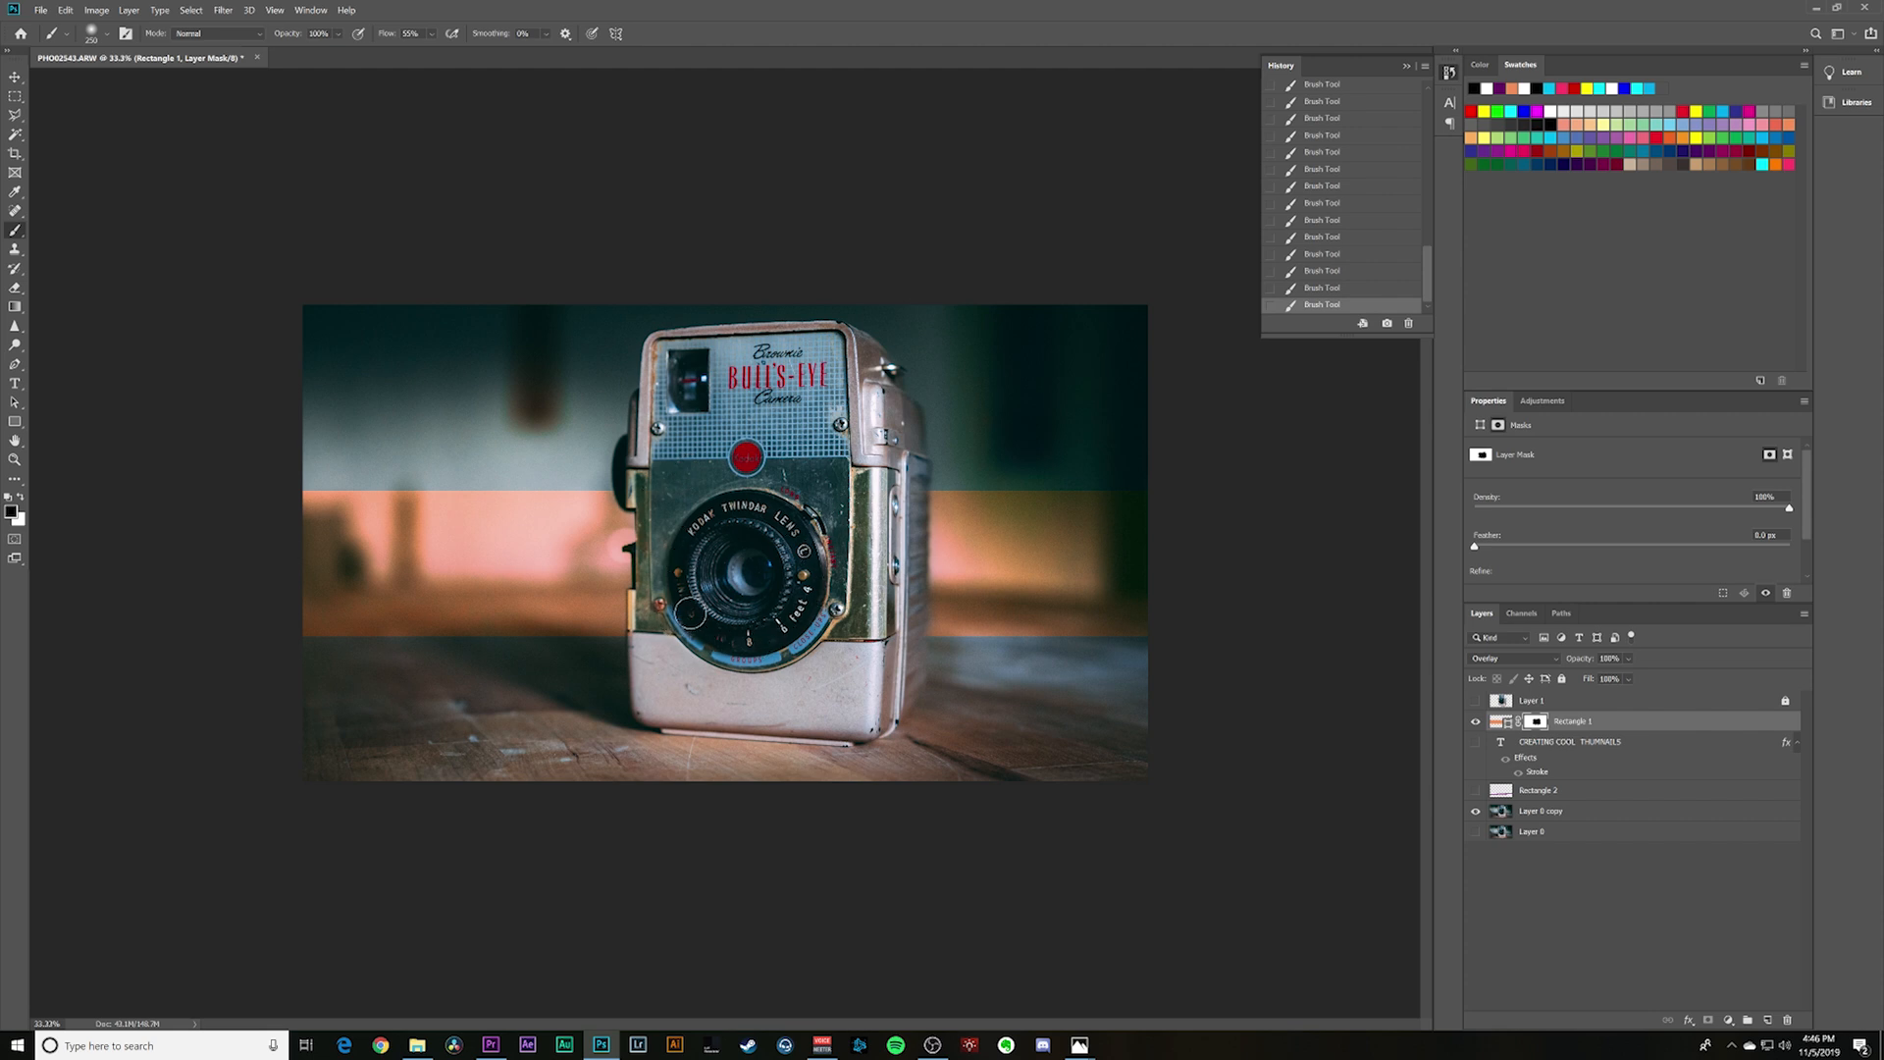
- Show the title text layer, view the camera cutout on Layer 1 alone and restore the other layers
click(1475, 742)
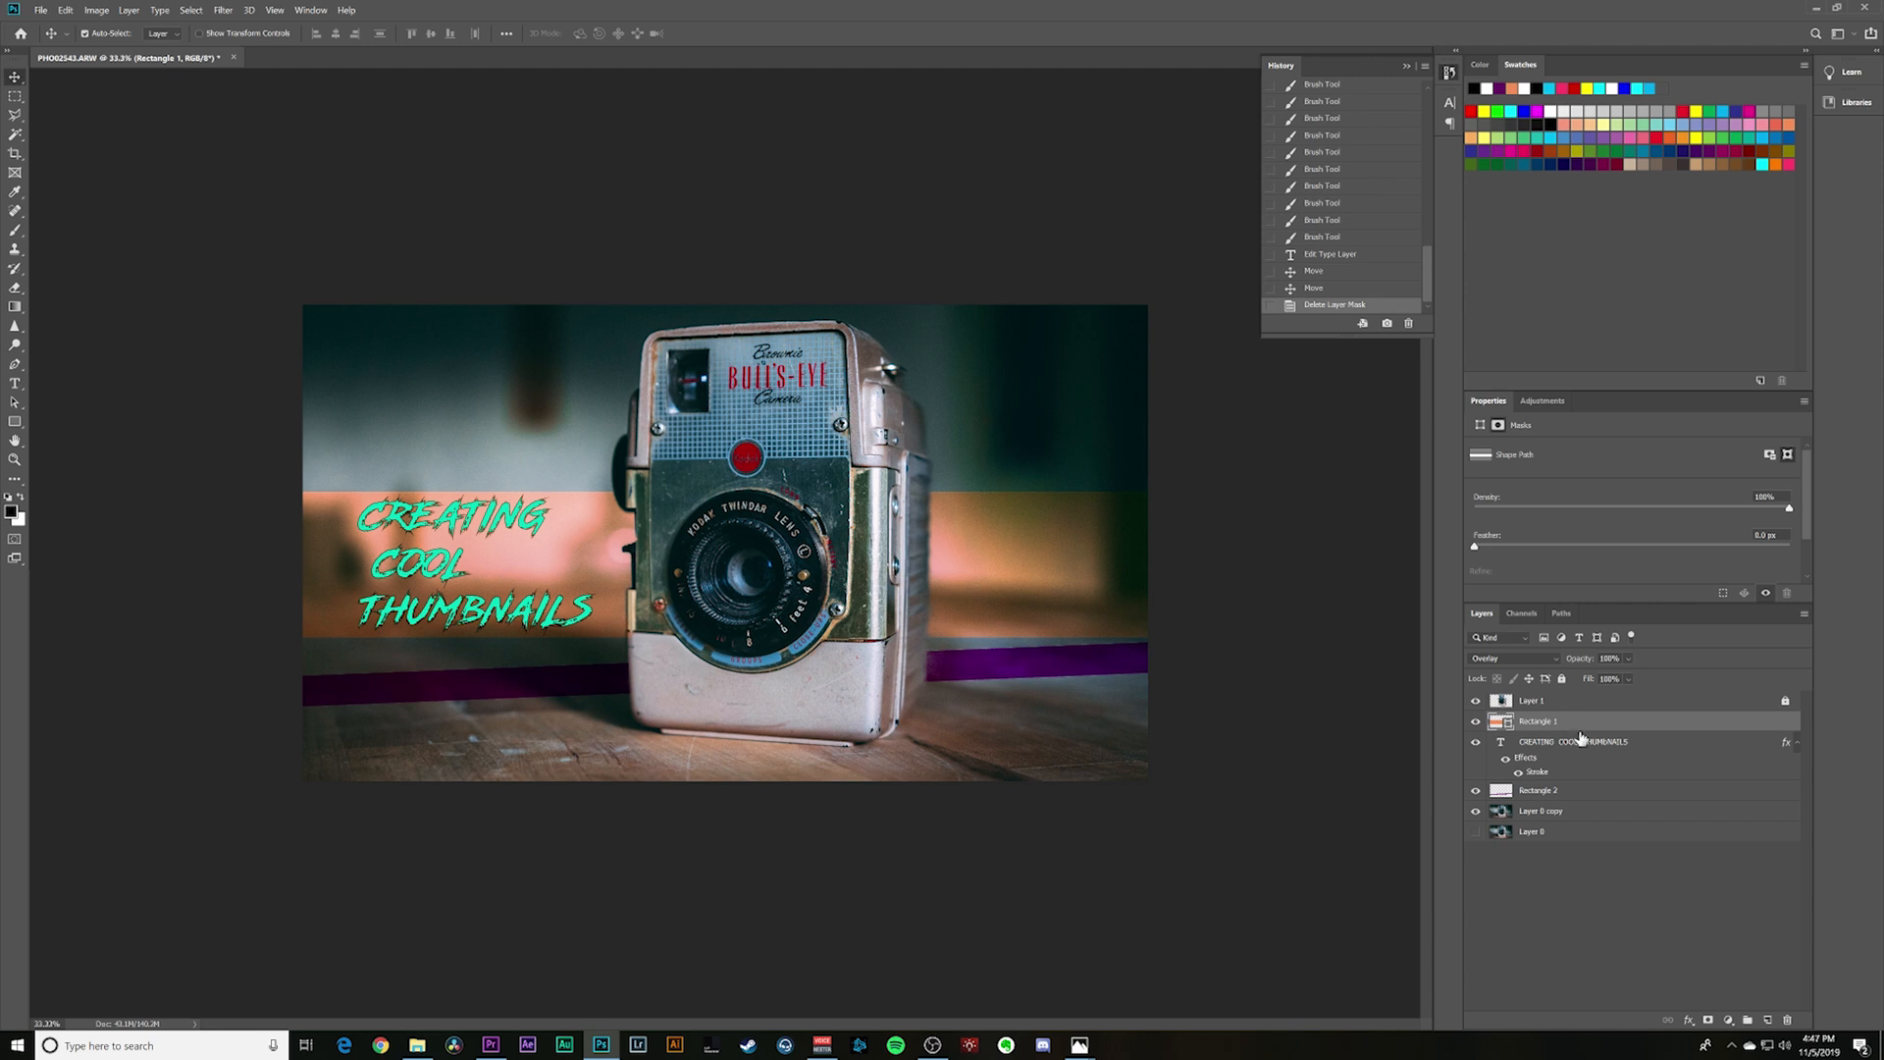
alt+click(1475, 701)
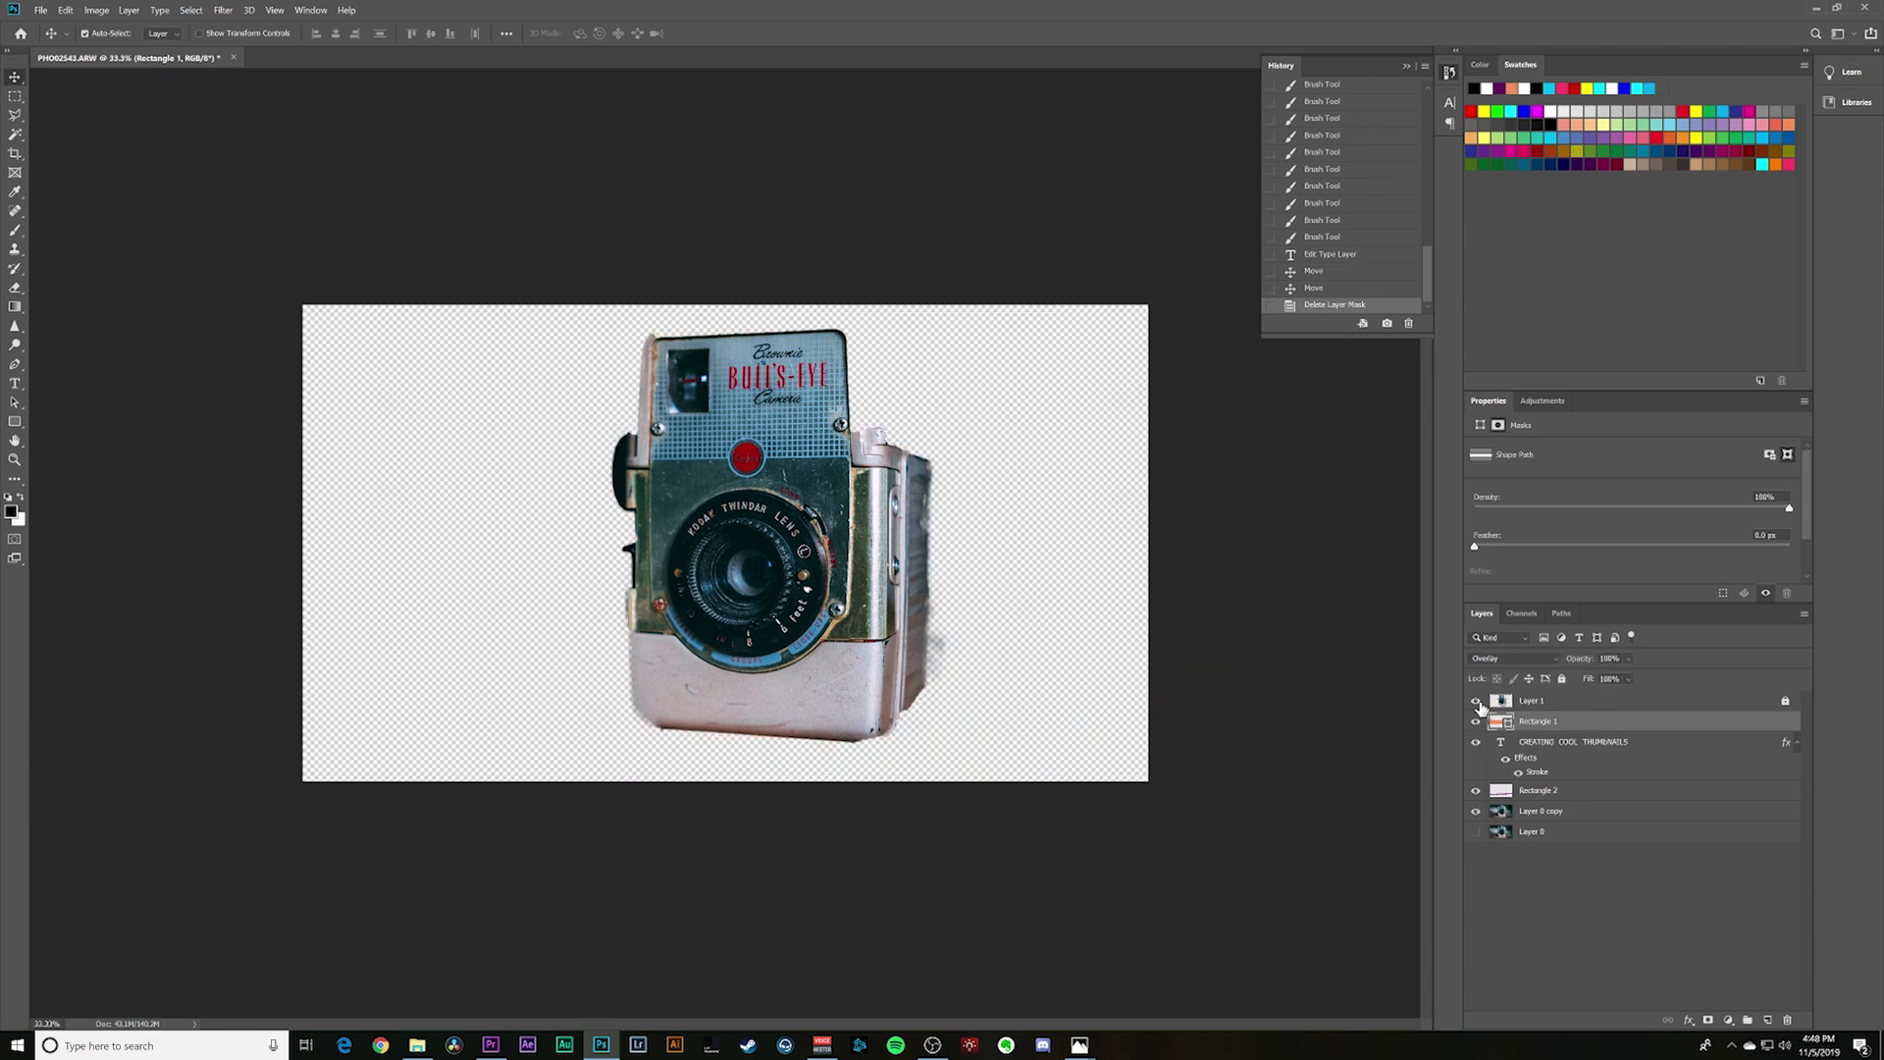
alt+click(1475, 700)
- Try tilting the orange rectangle up to the right, and settle on a slight clockwise tilt that slopes down to the right
click(1579, 728)
drag(1085, 589, 1086, 588)
key(ctrl+t)
drag(1211, 488, 1226, 444)
key(Return)
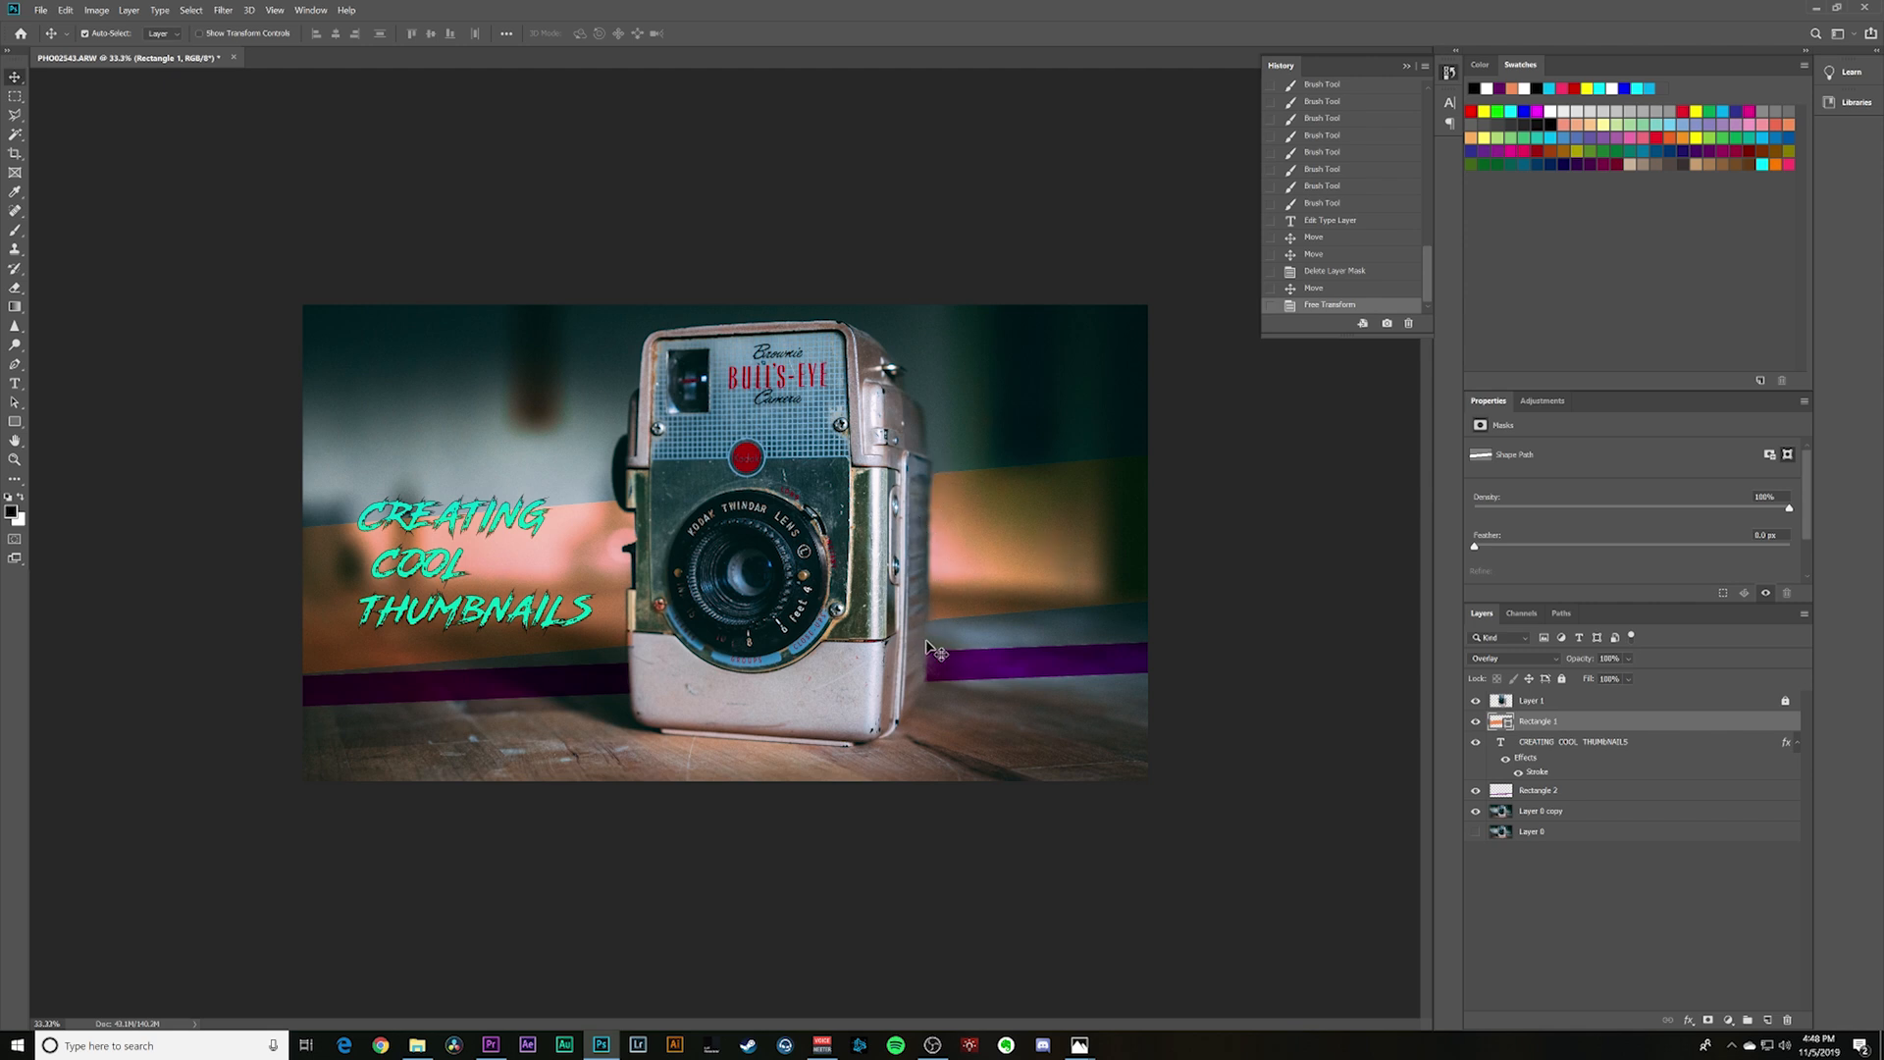
key(ctrl+t)
drag(1241, 421, 1263, 488)
key(Return)
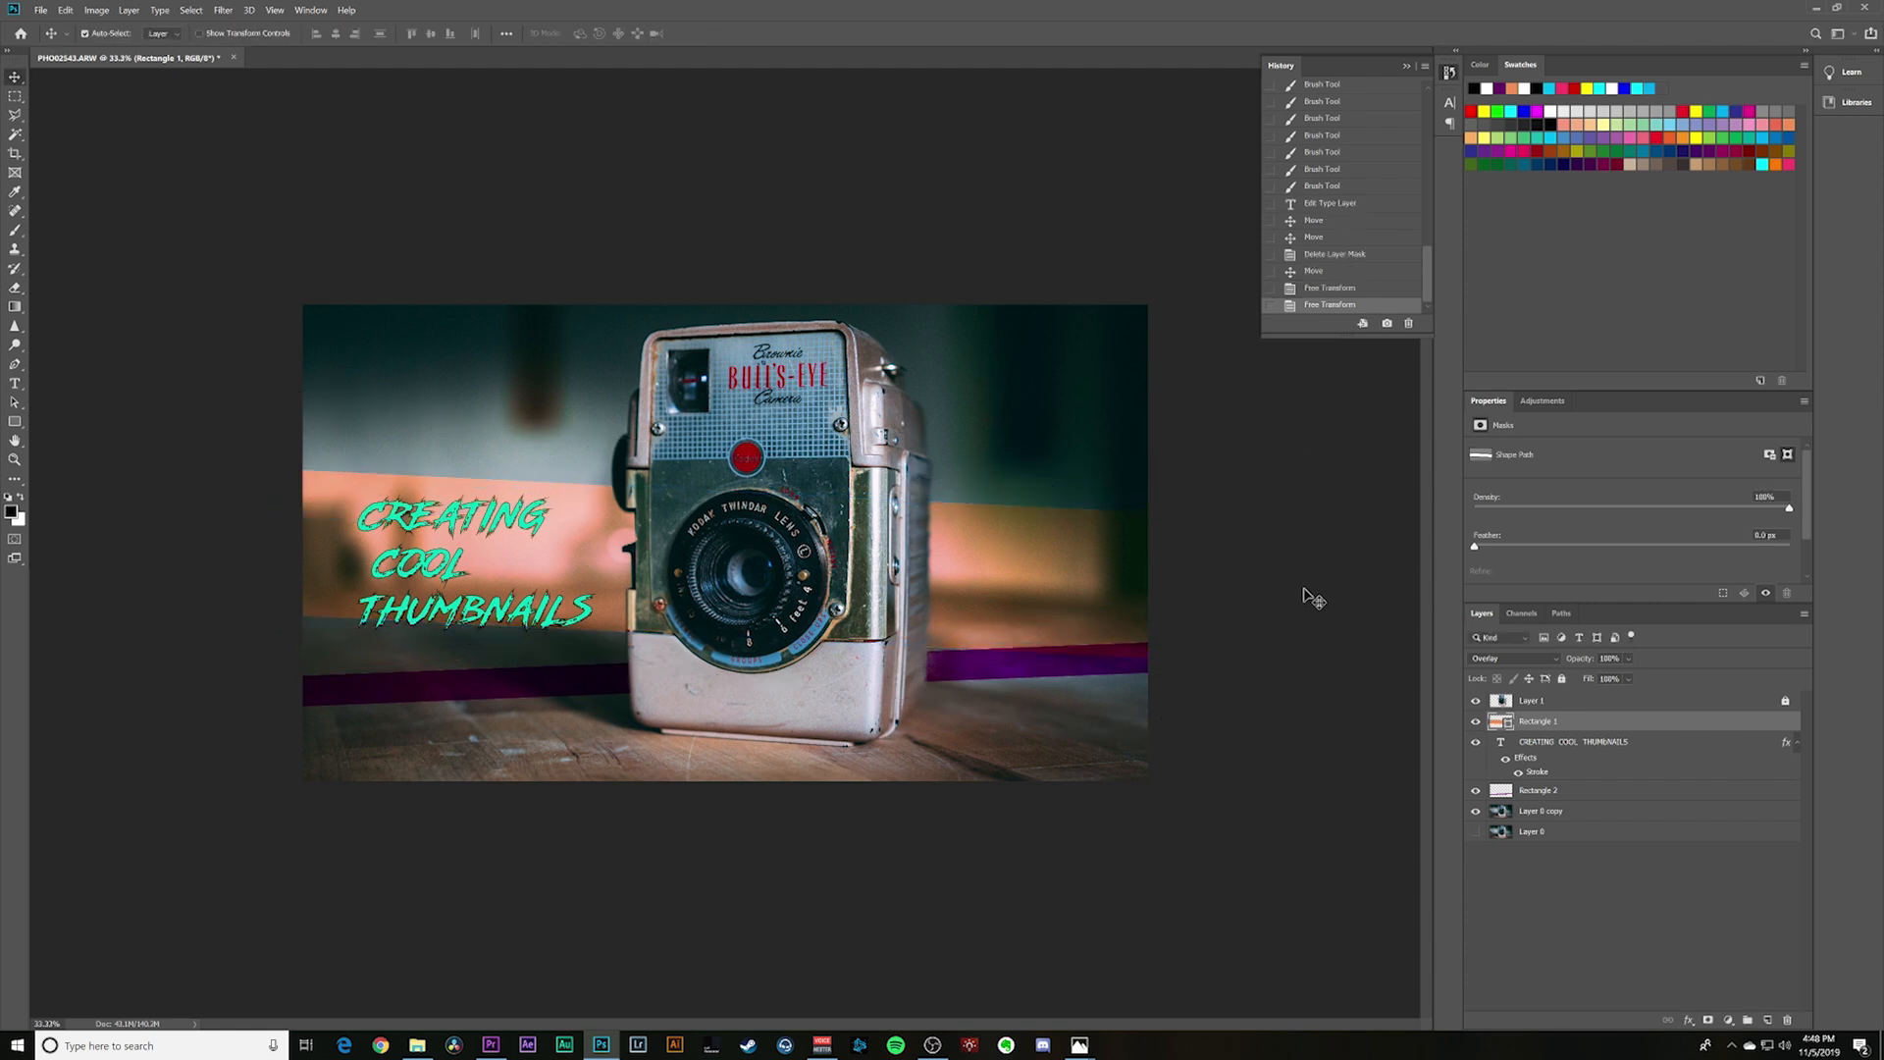